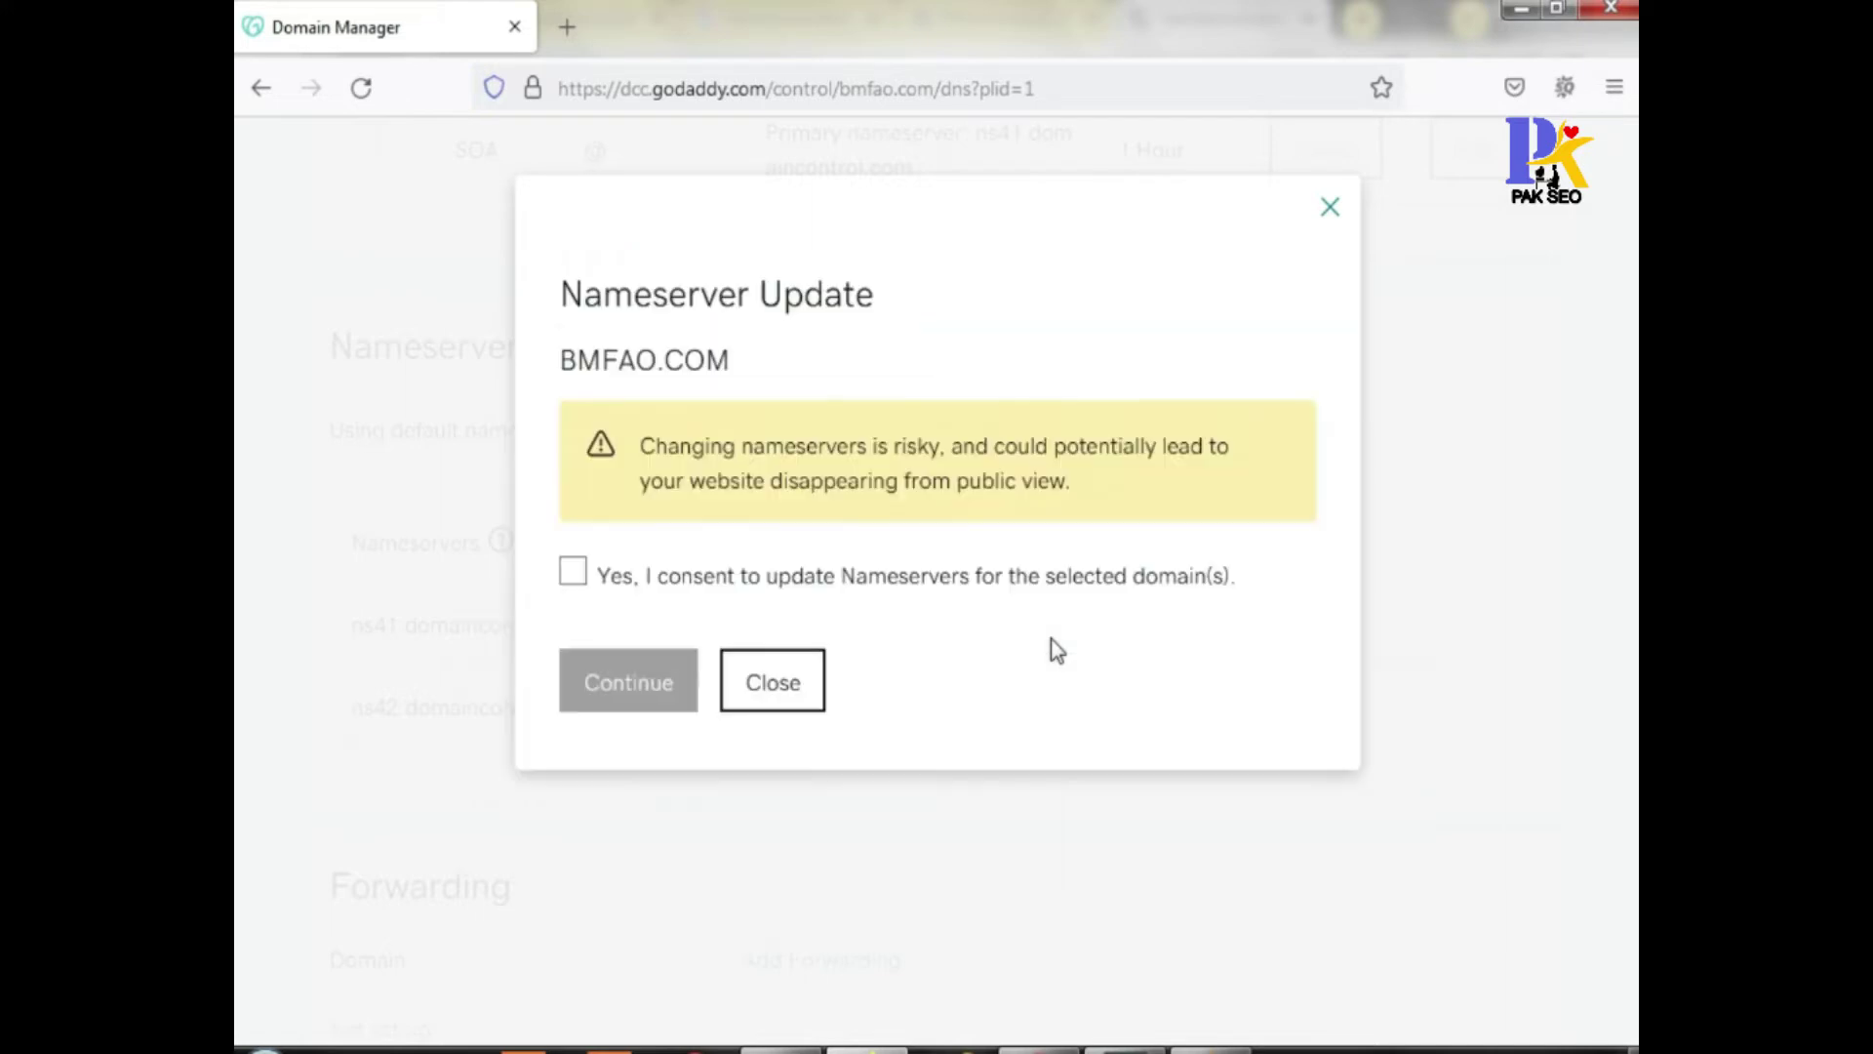
# Accept the warning and confirm bmfao.com's nameservers as NS1/NS2.HOSTMONSTER.COM, then review the Nameservers section
pyautogui.click(578, 571)
pyautogui.click(630, 683)
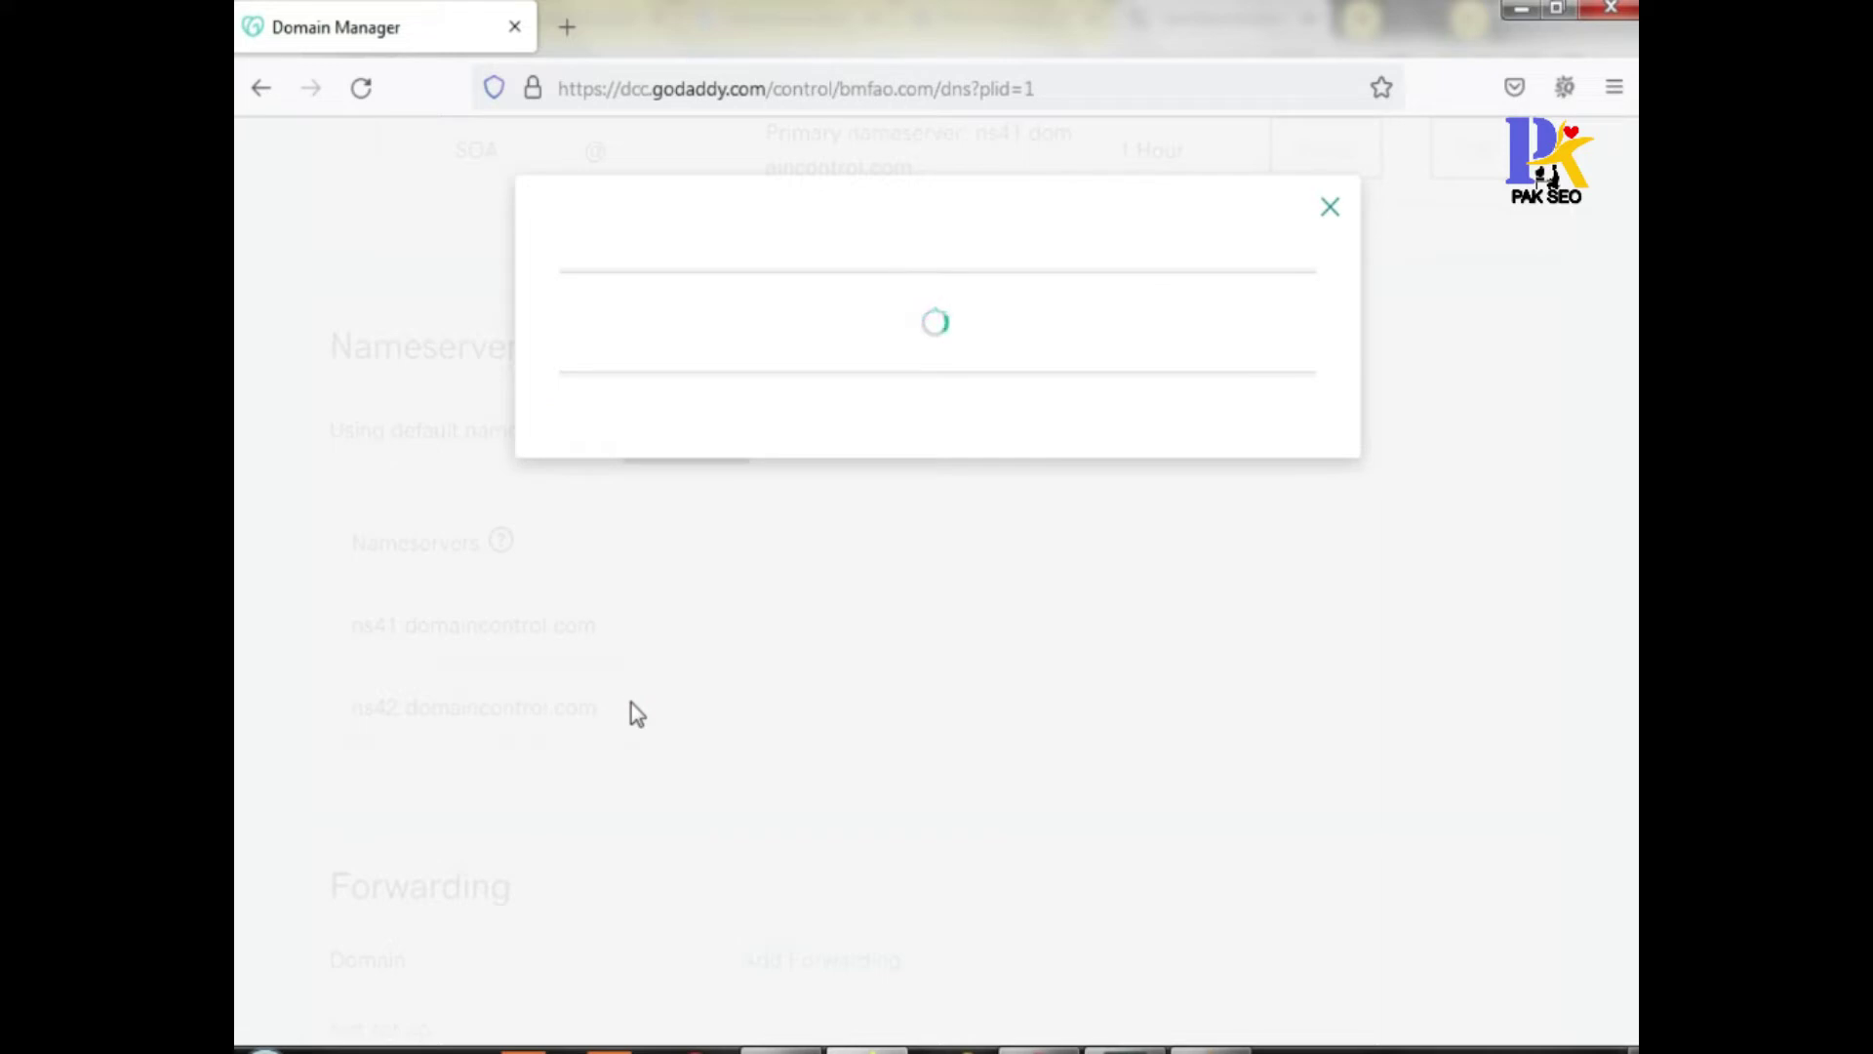
pyautogui.scroll(-10, 711, 692)
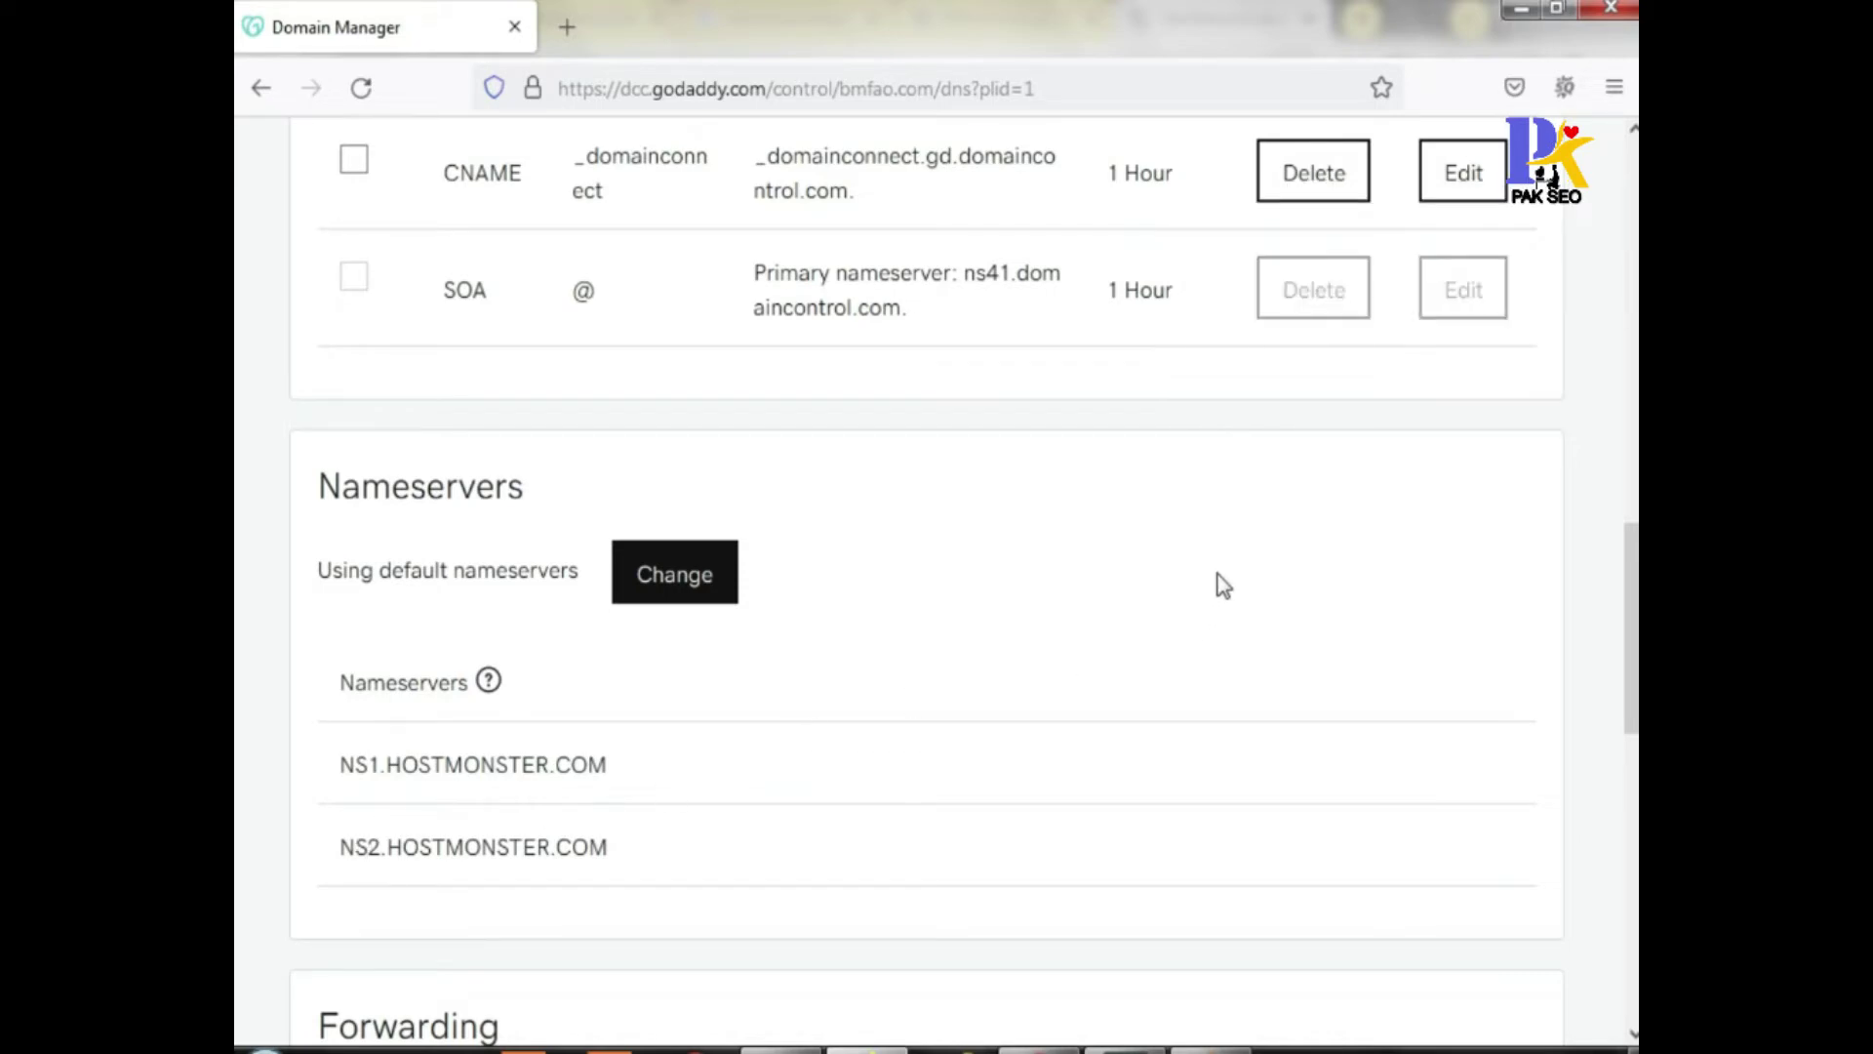
pyautogui.scroll(5, 1220, 587)
pyautogui.scroll(-5, 1220, 588)
pyautogui.scroll(10, 1224, 589)
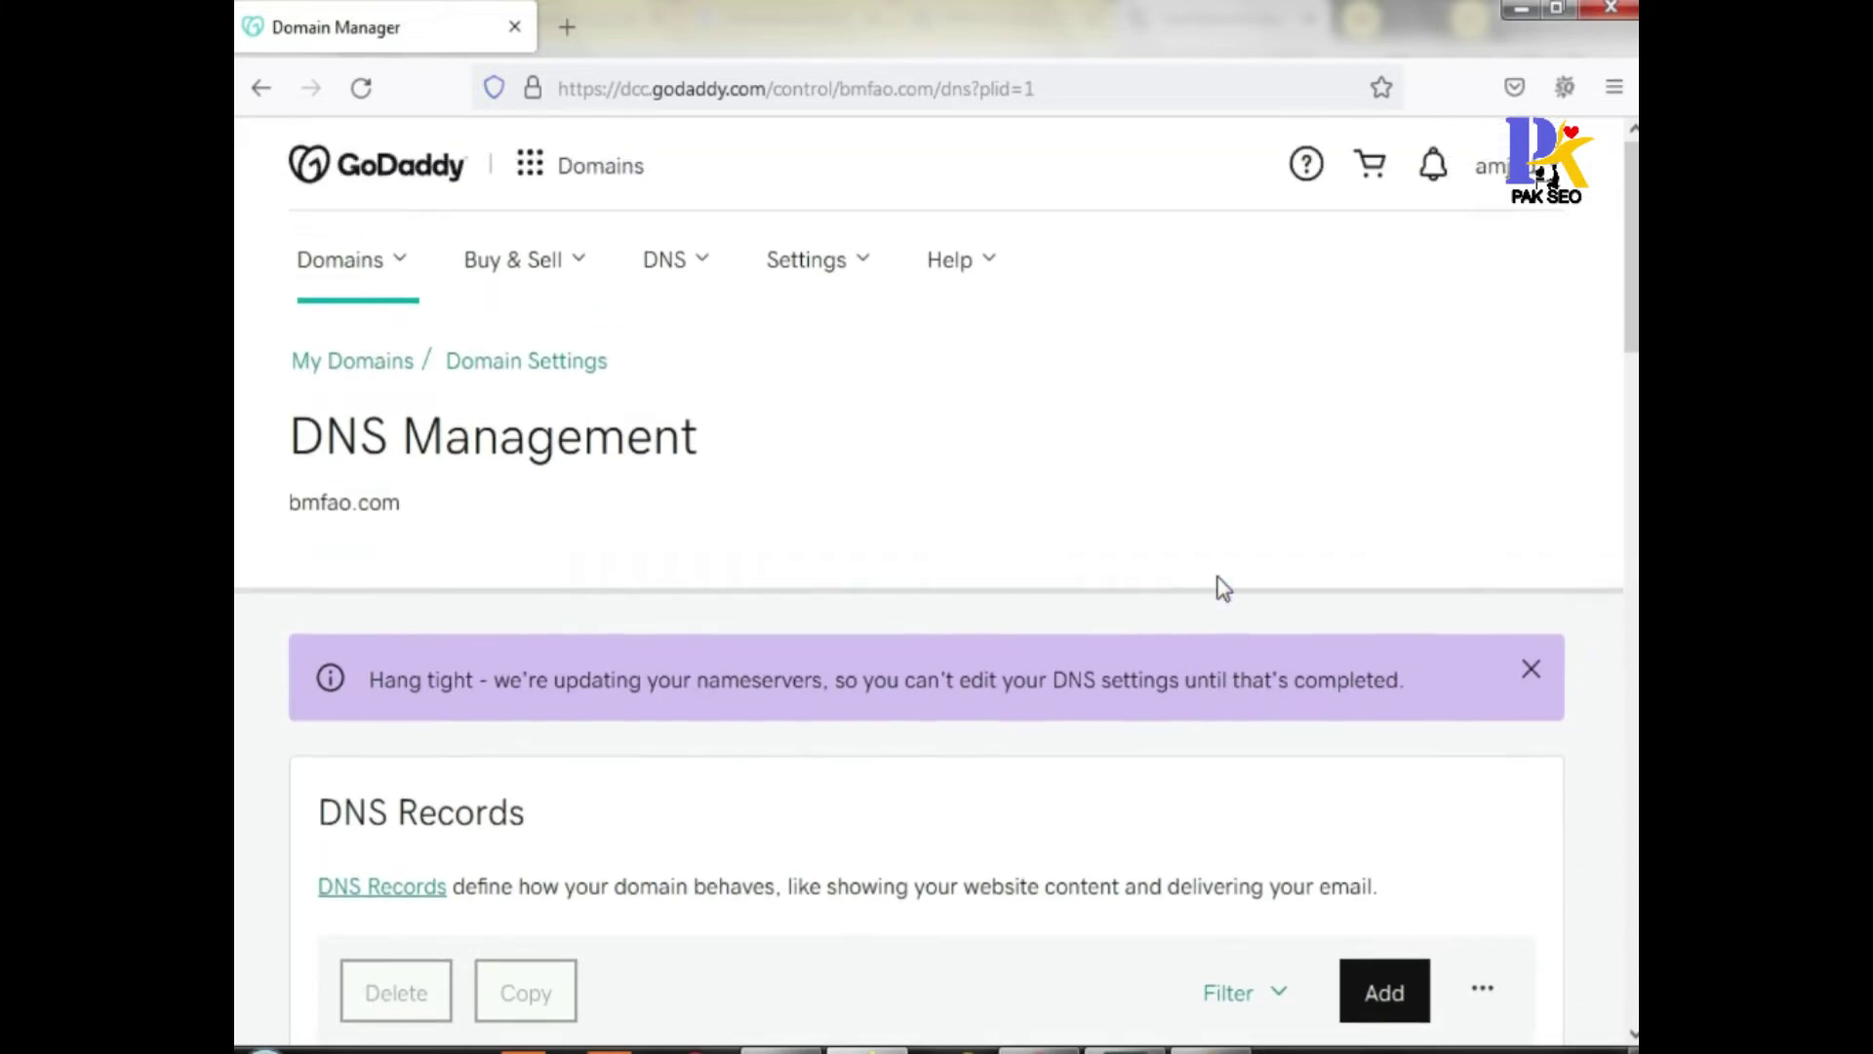
pyautogui.scroll(-10, 1224, 590)
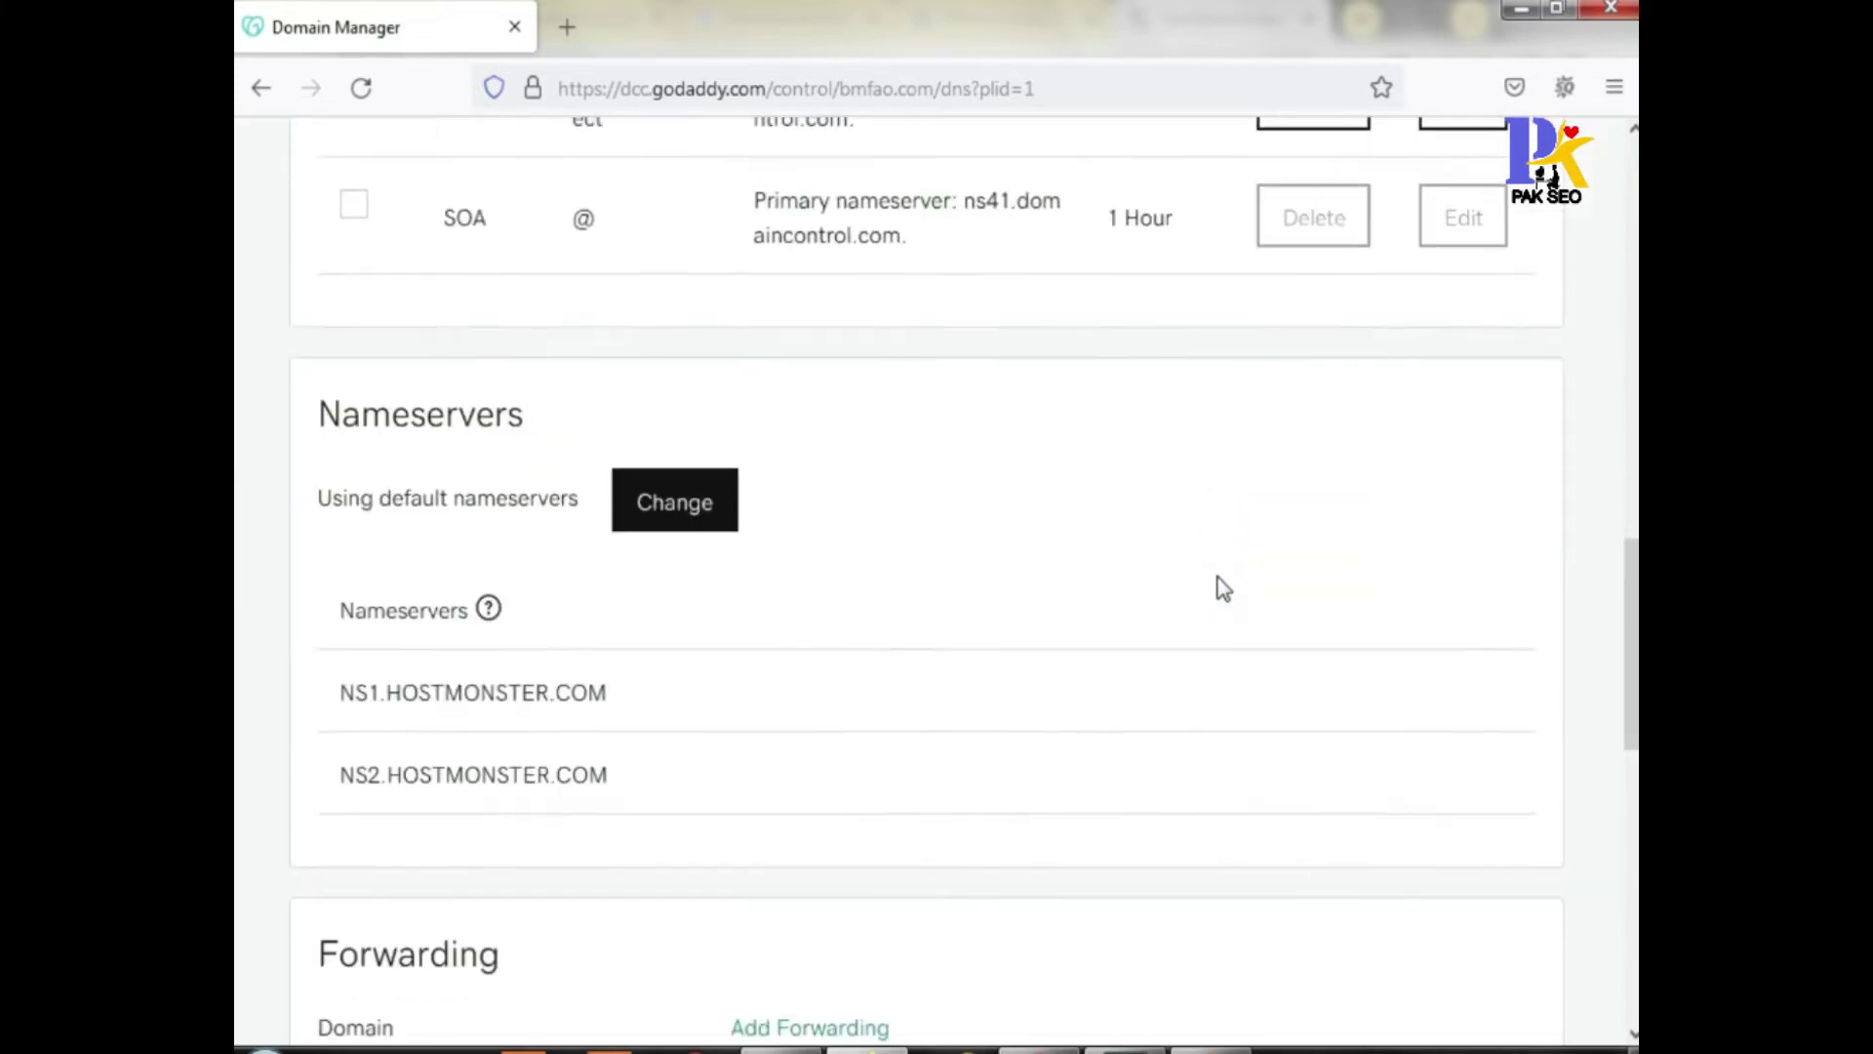
pyautogui.scroll(10, 1223, 589)
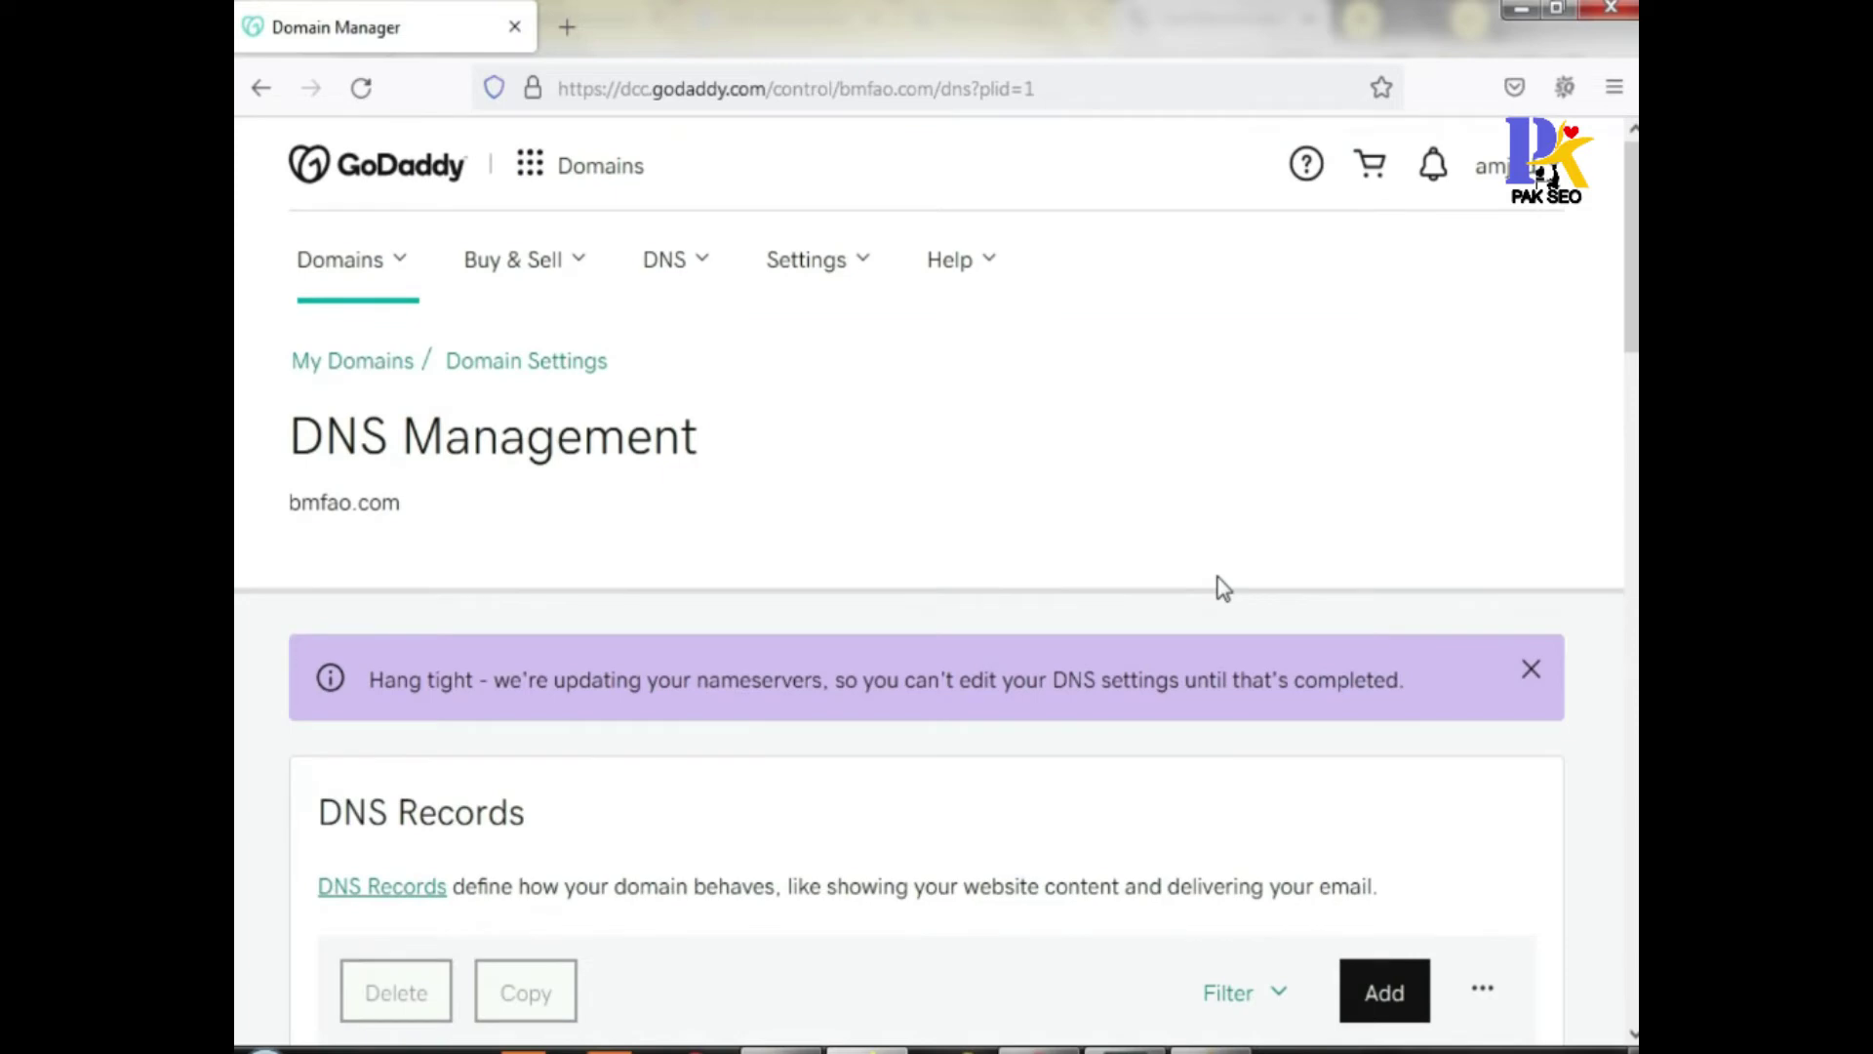
pyautogui.scroll(-3, 1218, 578)
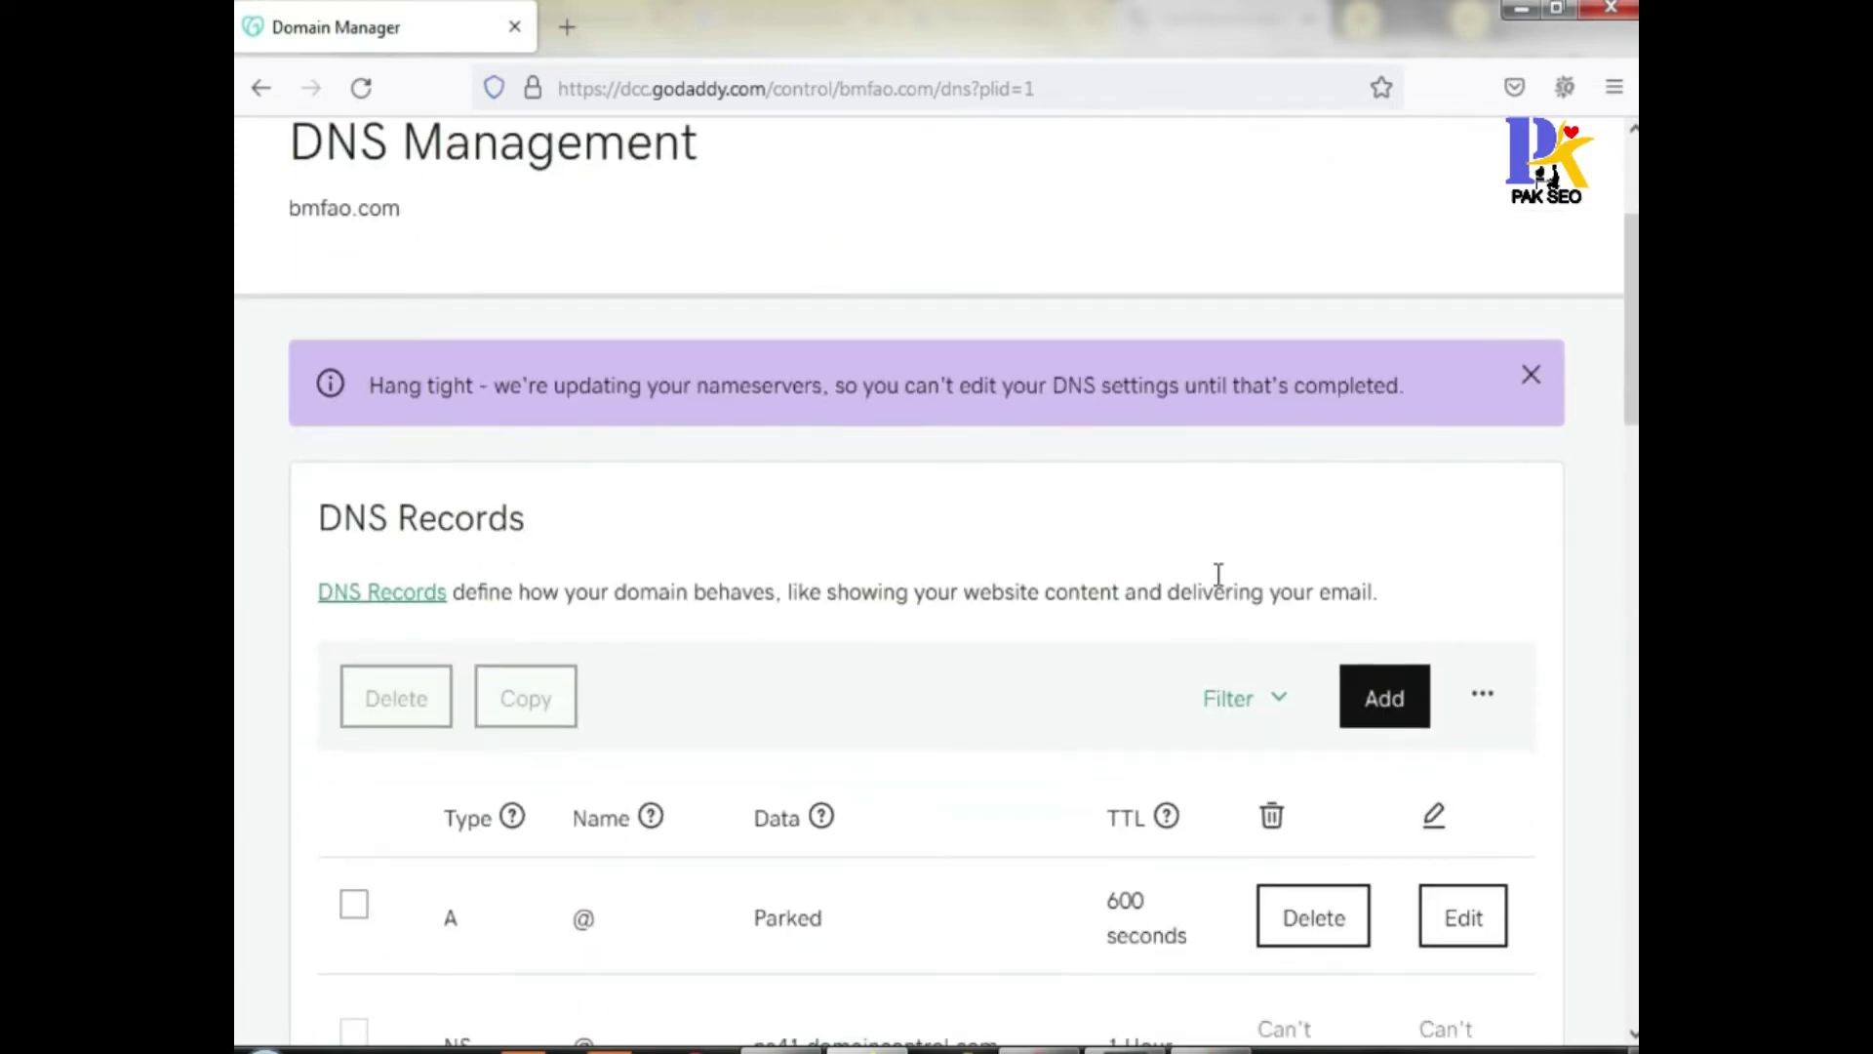
pyautogui.scroll(-6, 1219, 575)
pyautogui.scroll(-9, 1224, 588)
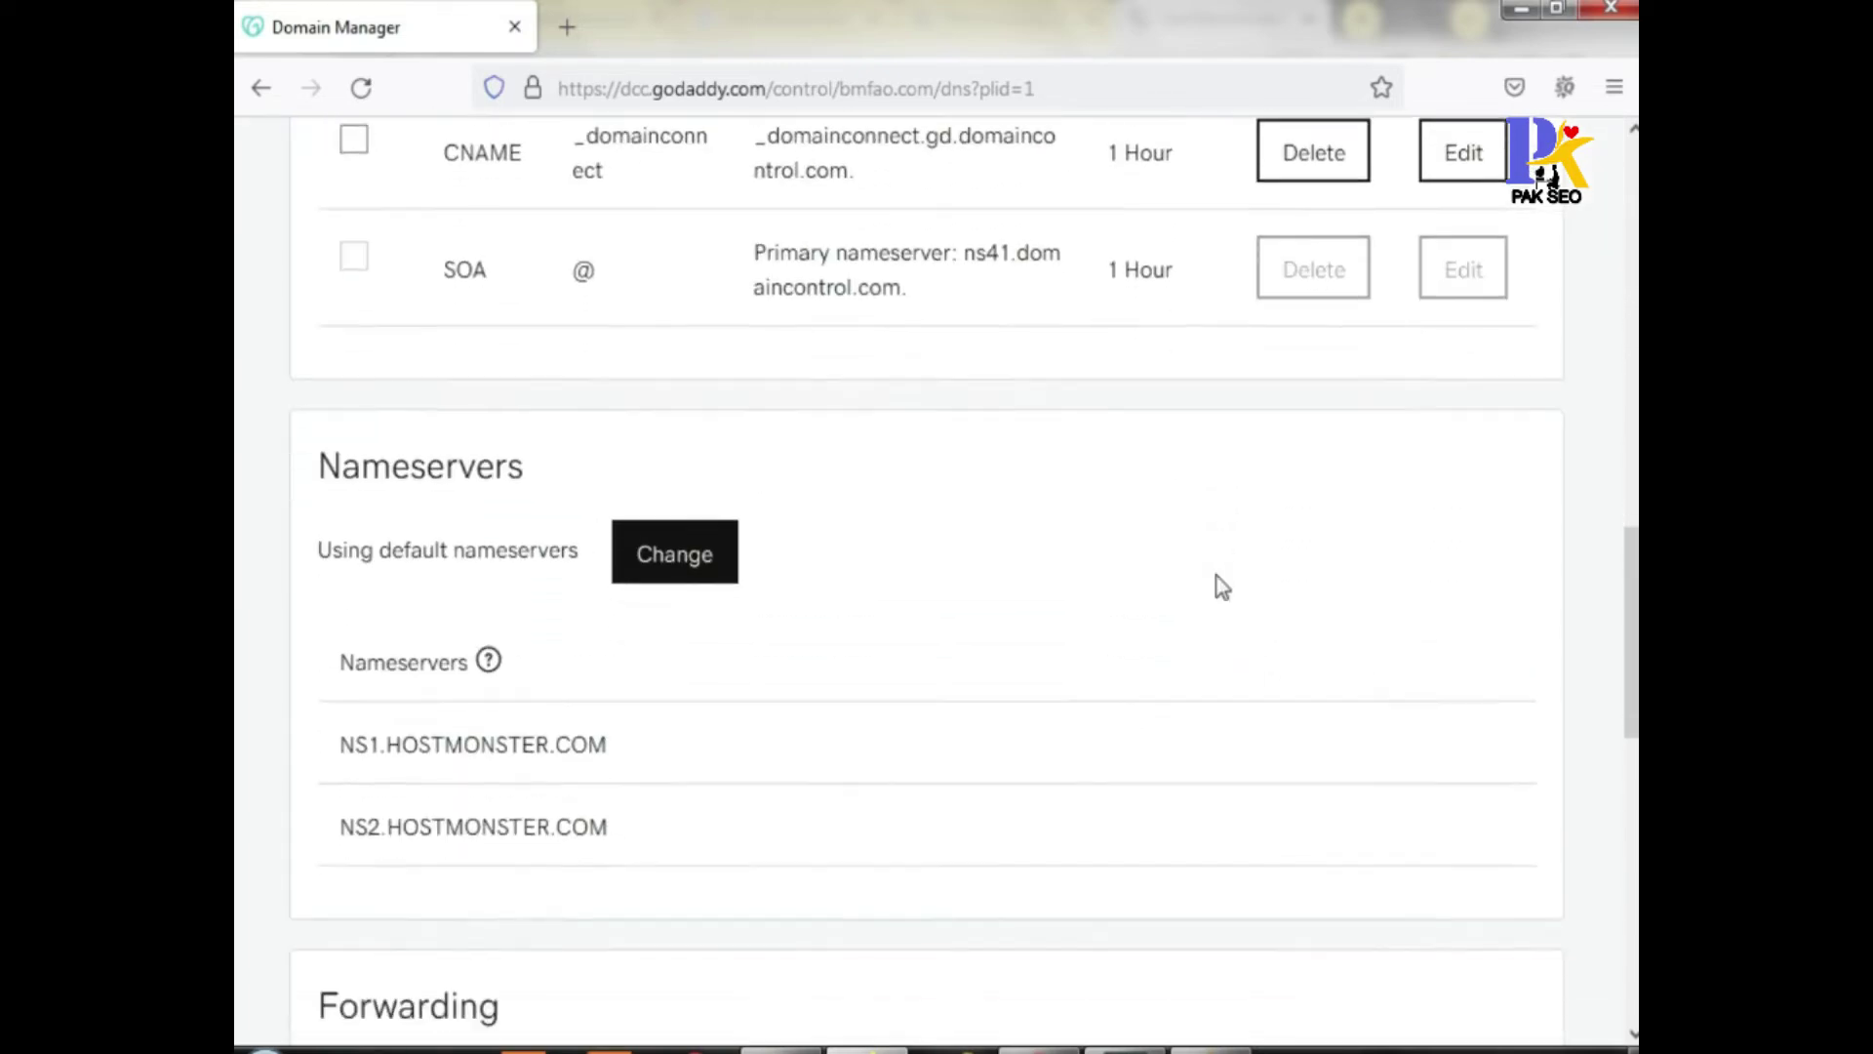
pyautogui.scroll(13, 1223, 587)
pyautogui.scroll(5, 1222, 587)
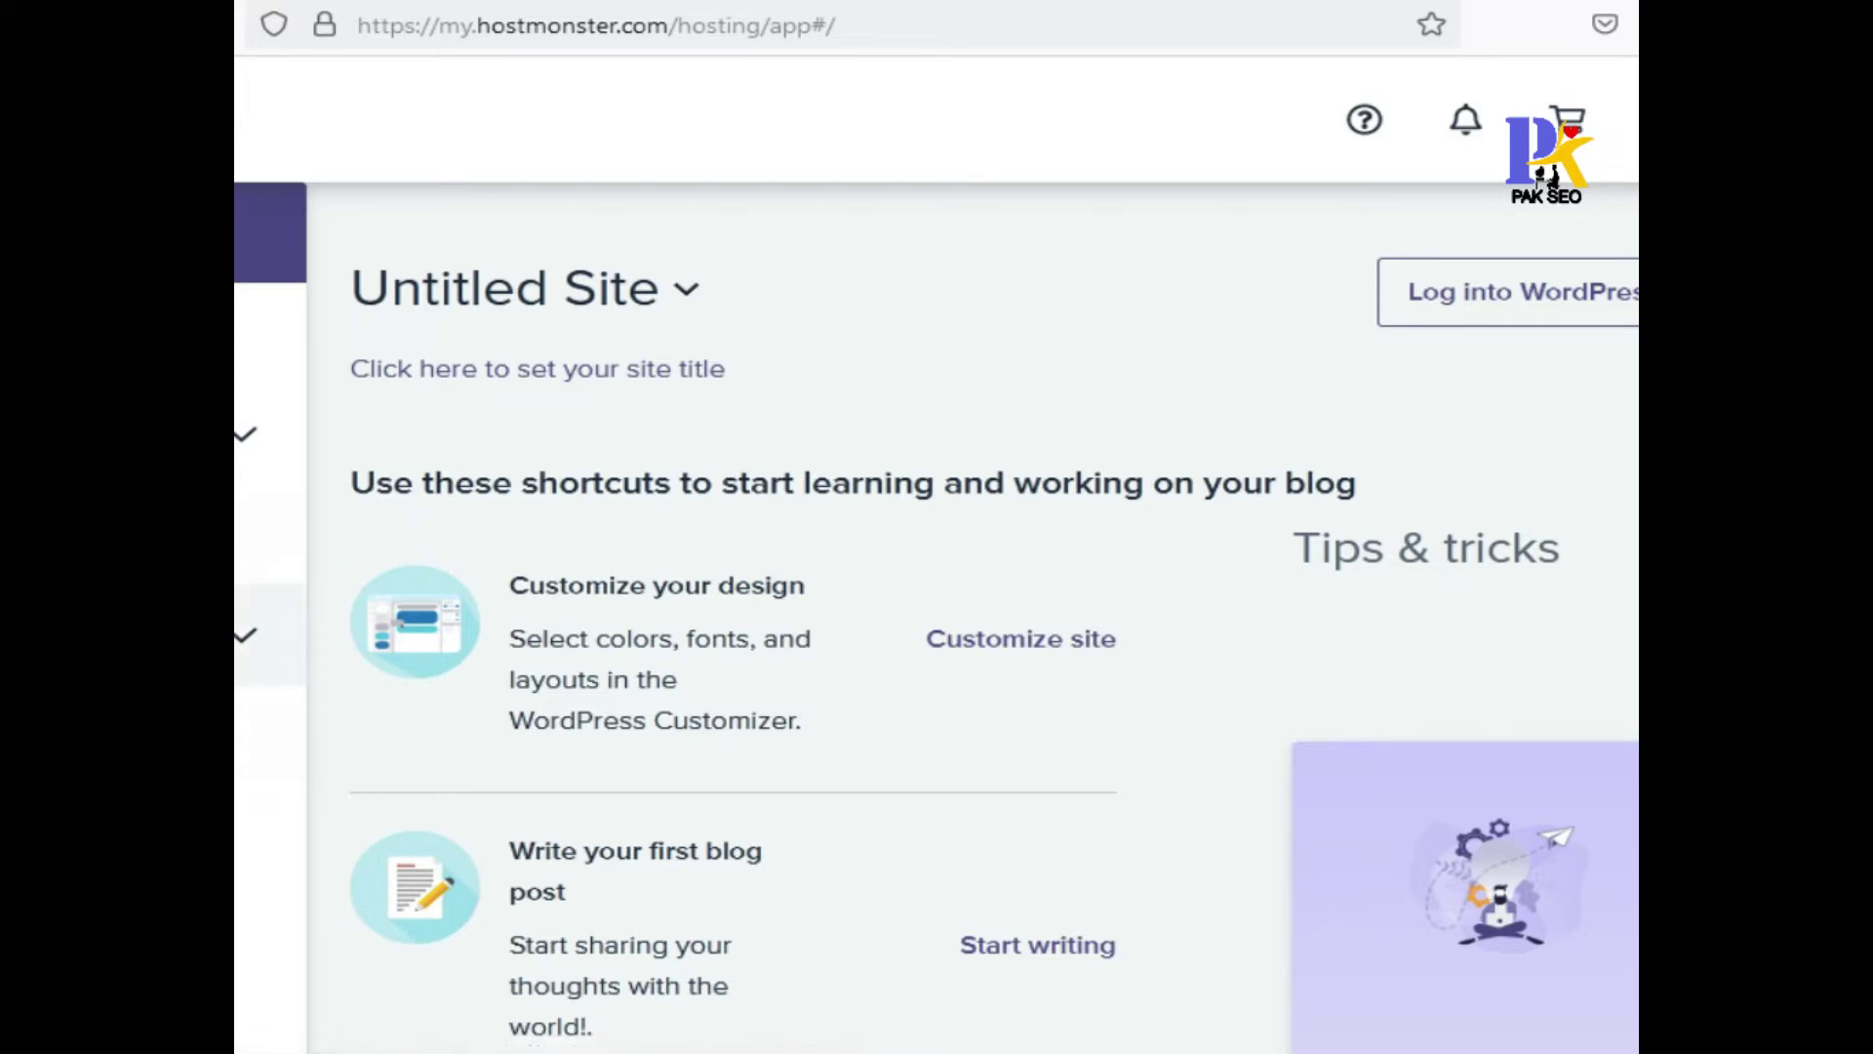
# Paste biansky.com into the domain assignment form under Domains
pyautogui.click(249, 635)
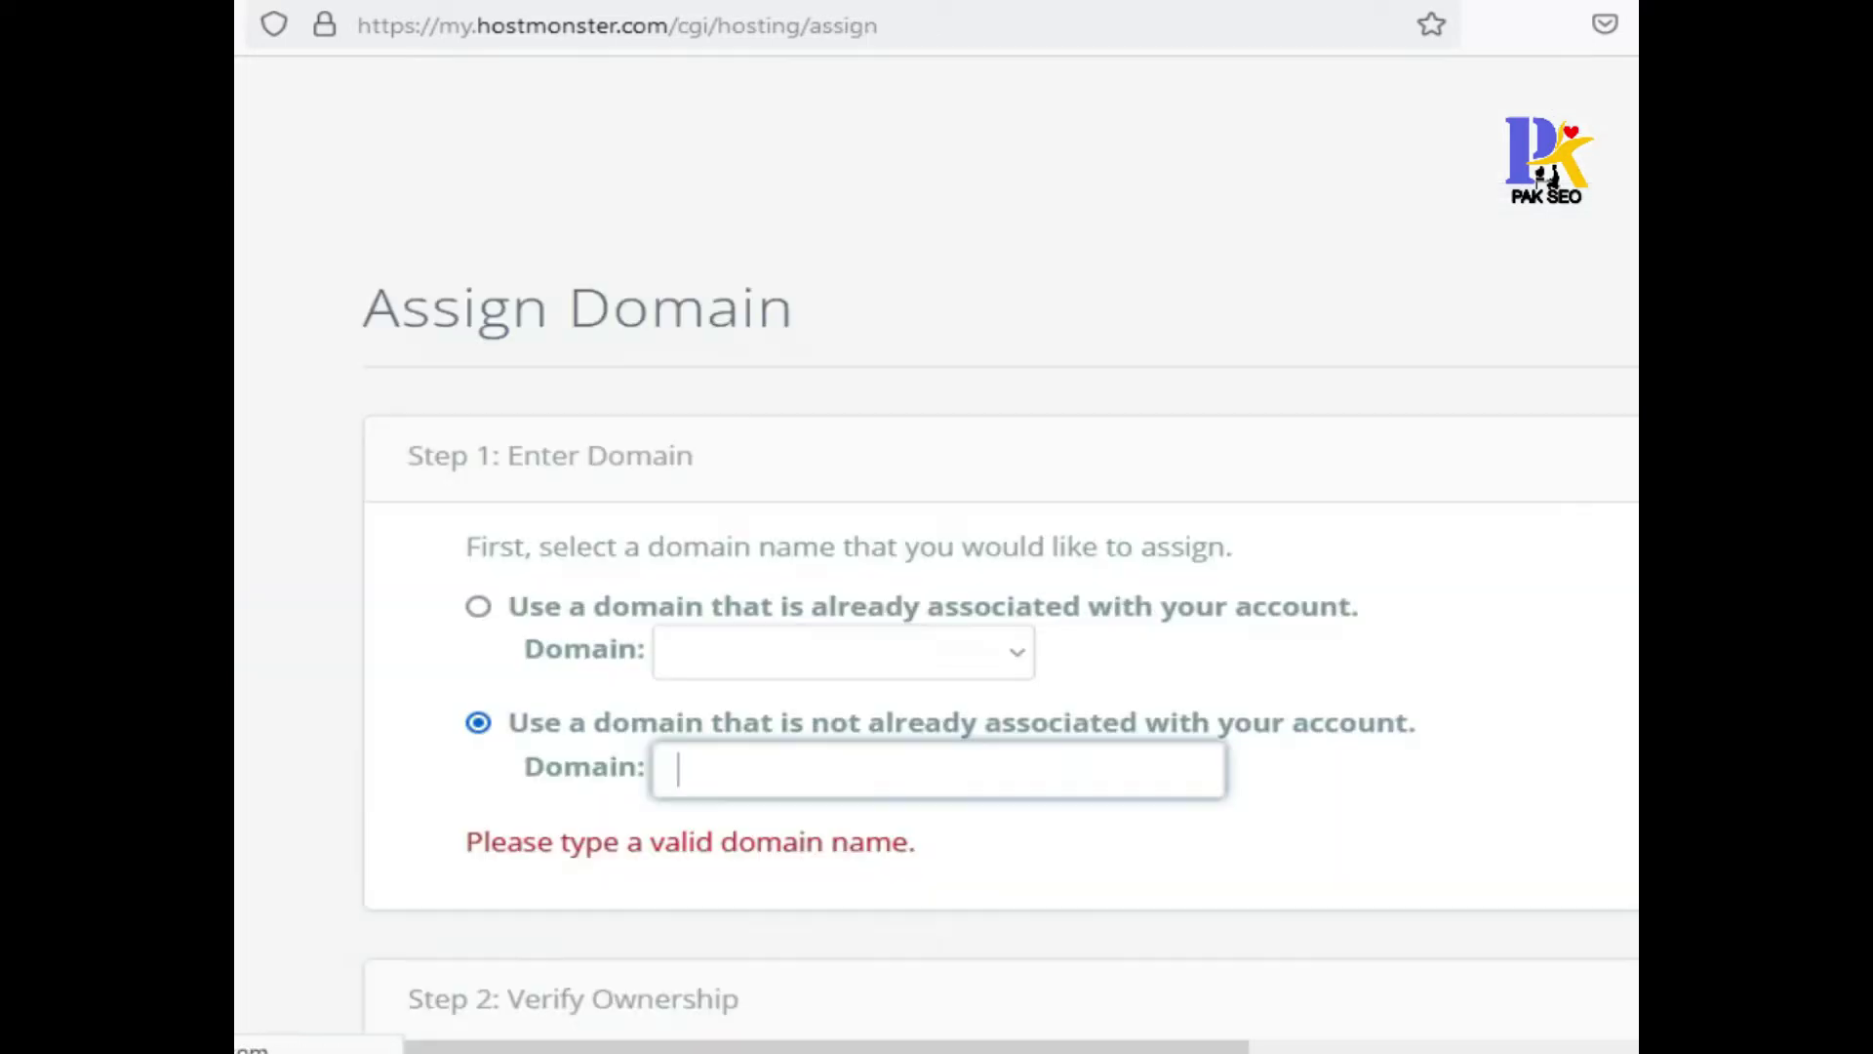
pyautogui.scroll(-3, 1074, 570)
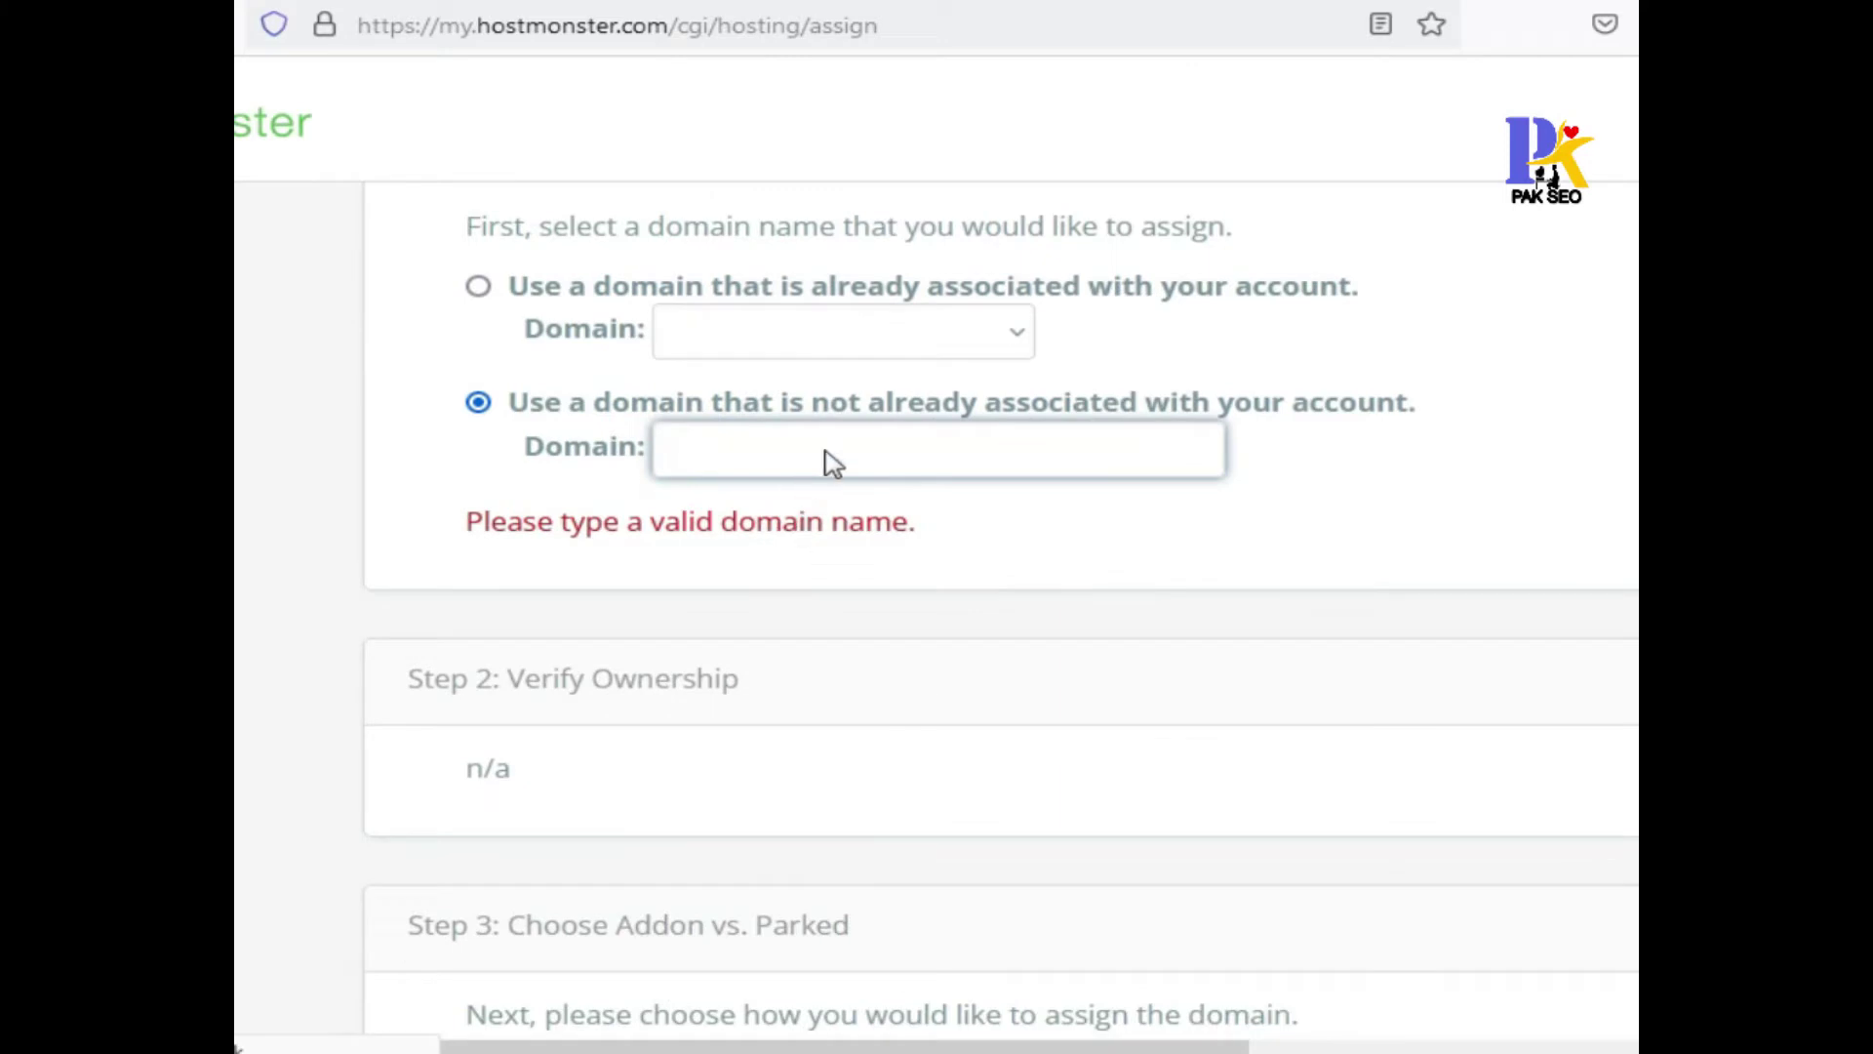
pyautogui.click(665, 446)
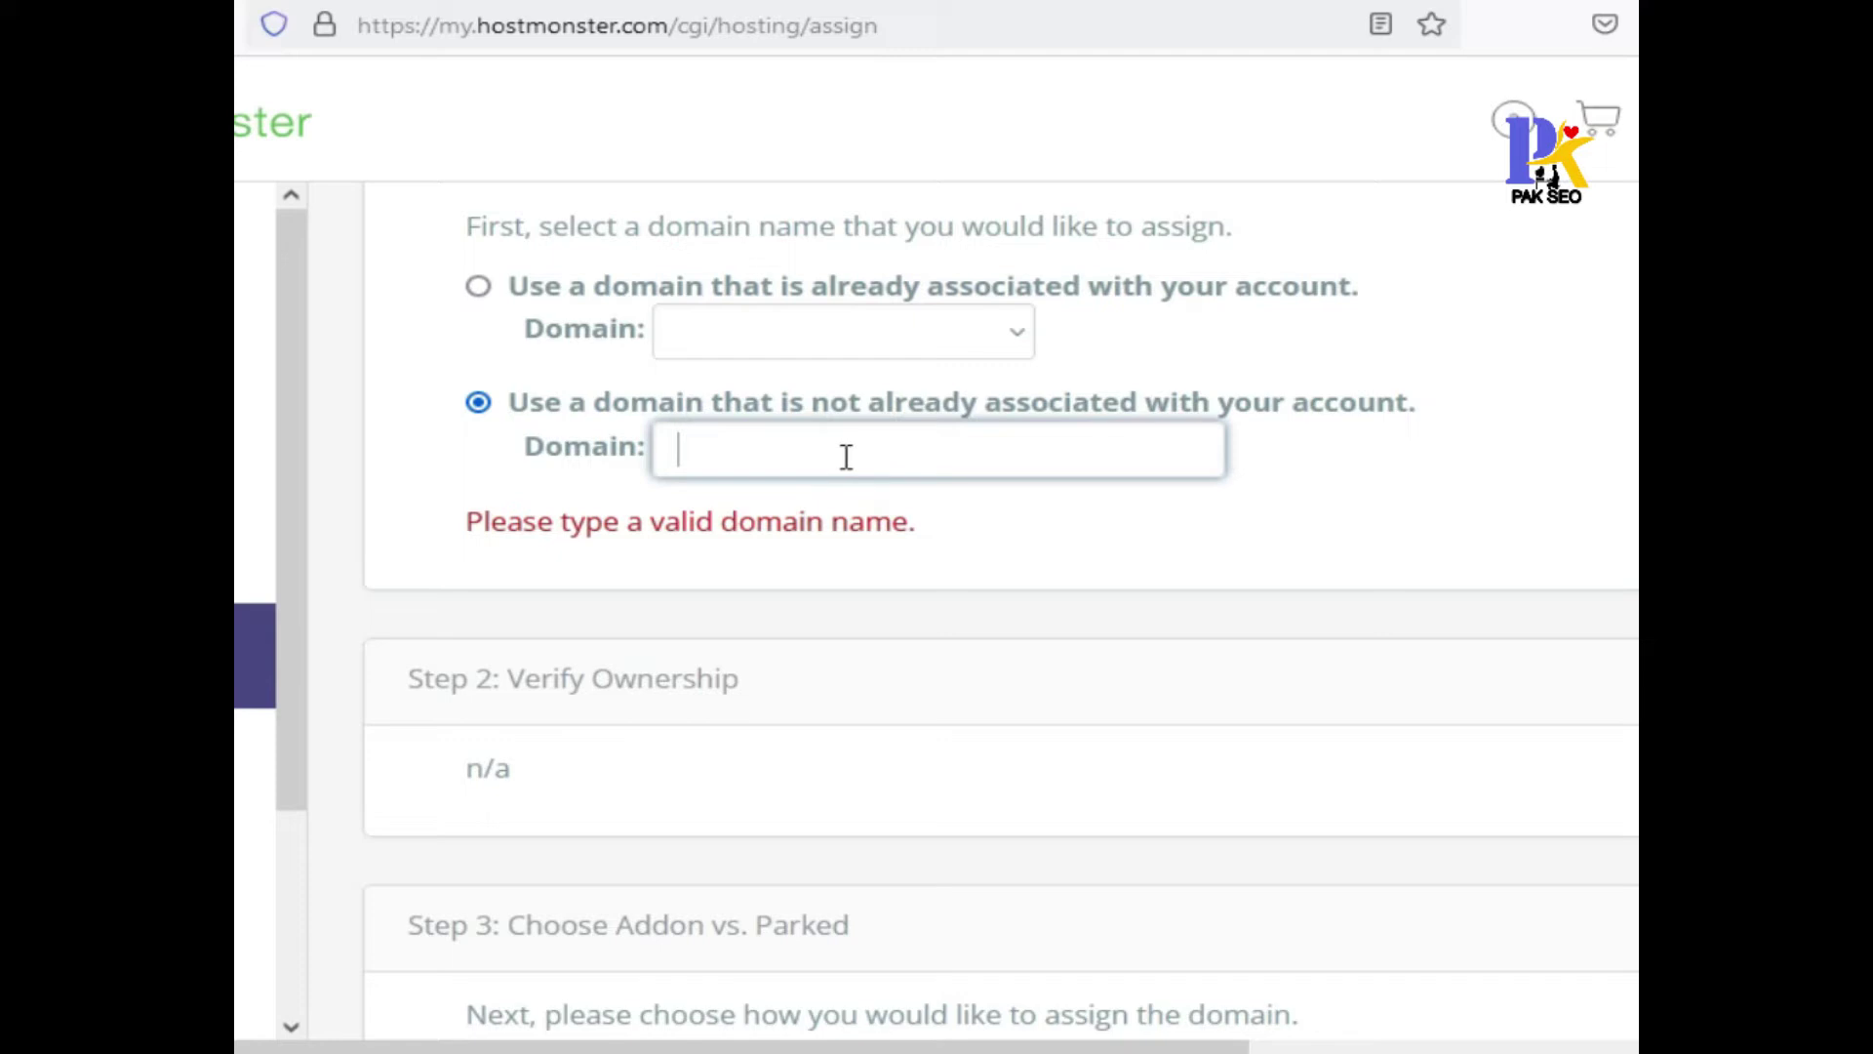
pyautogui.write('biansky.com')
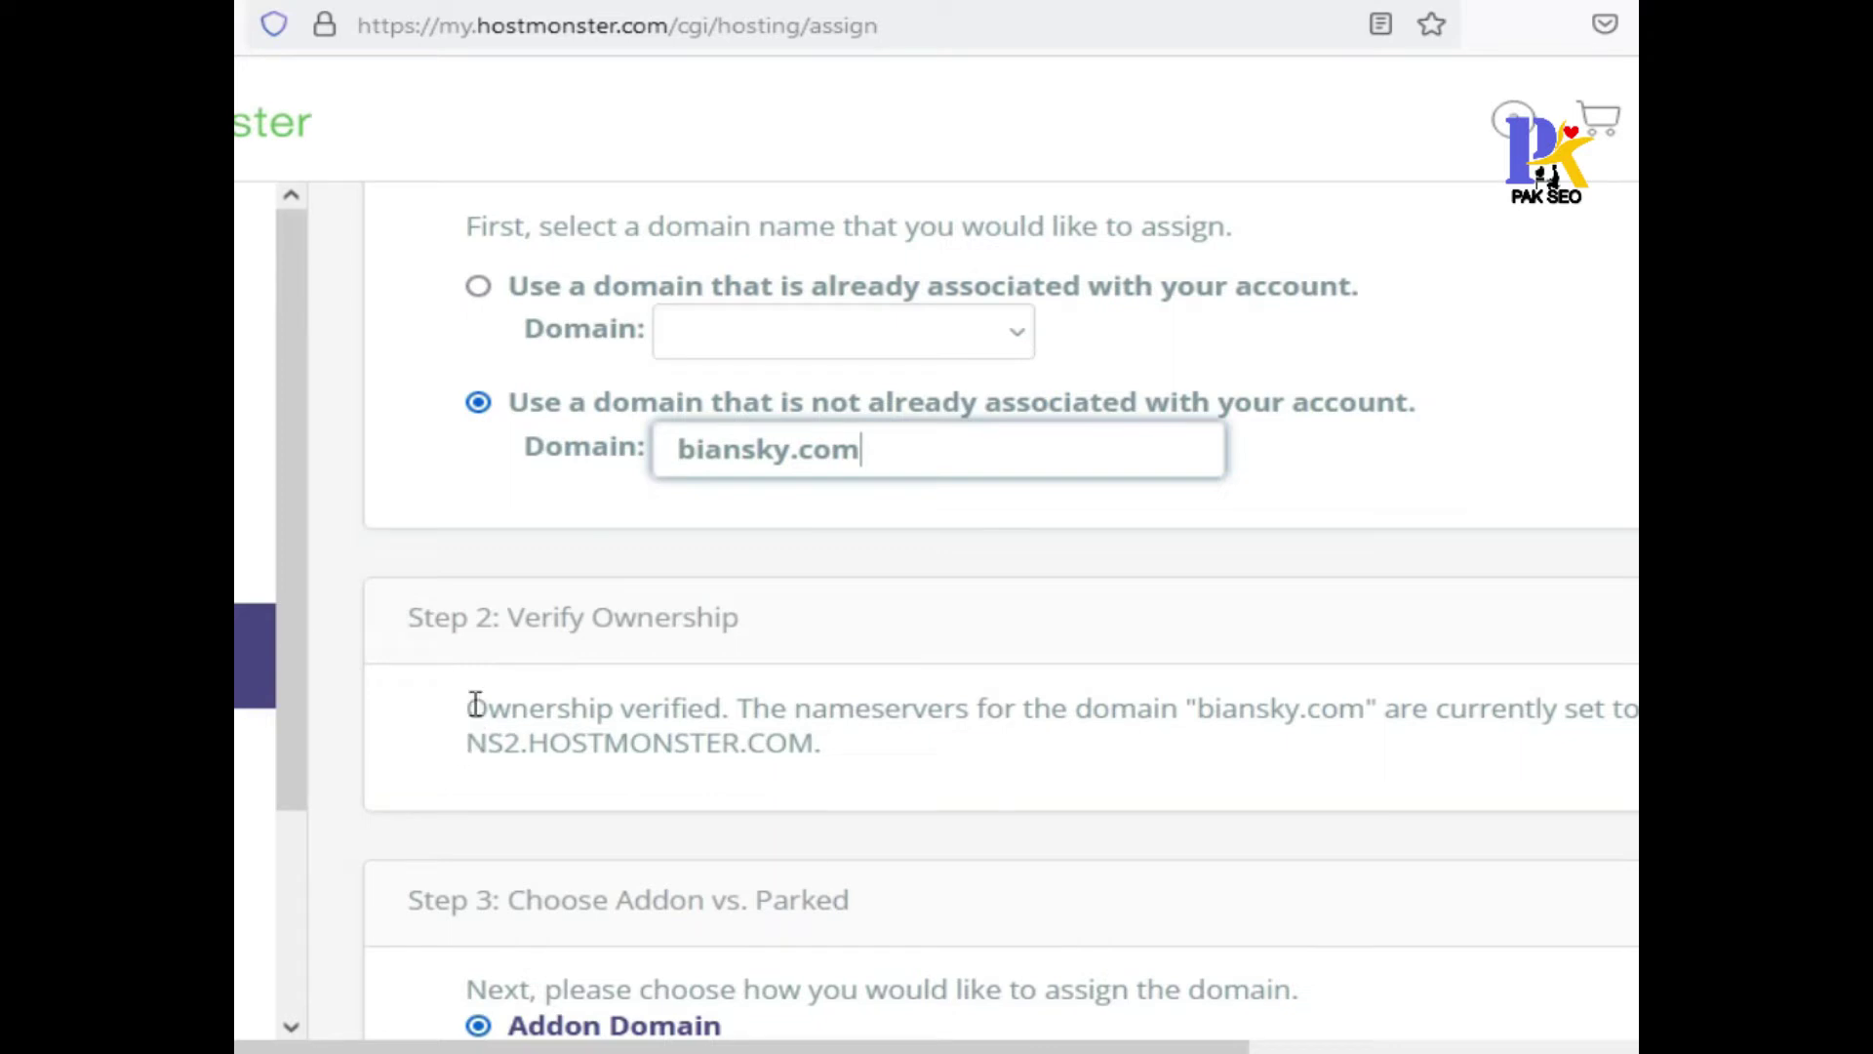
# Check ownership is verified and keep Addon Domain with a new biansky directory
pyautogui.moveTo(473, 707); pyautogui.dragTo(738, 709)
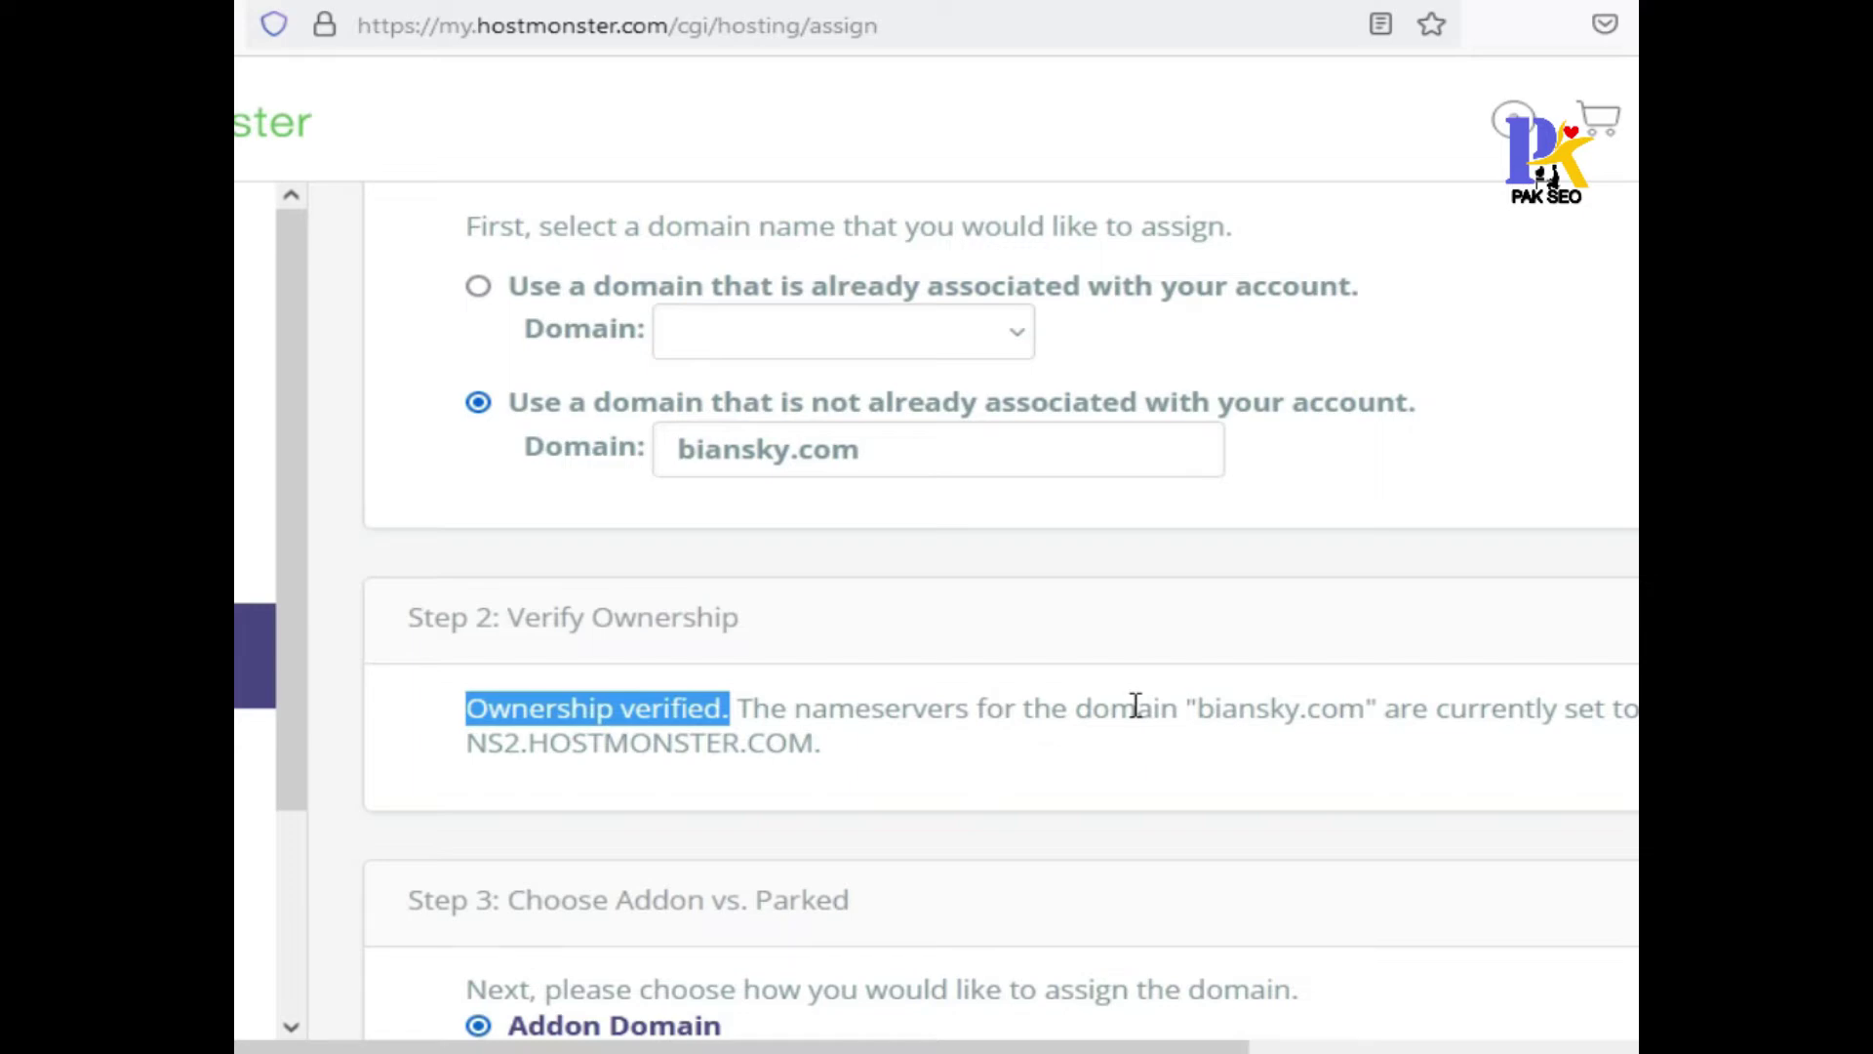
pyautogui.scroll(-5, 1235, 677)
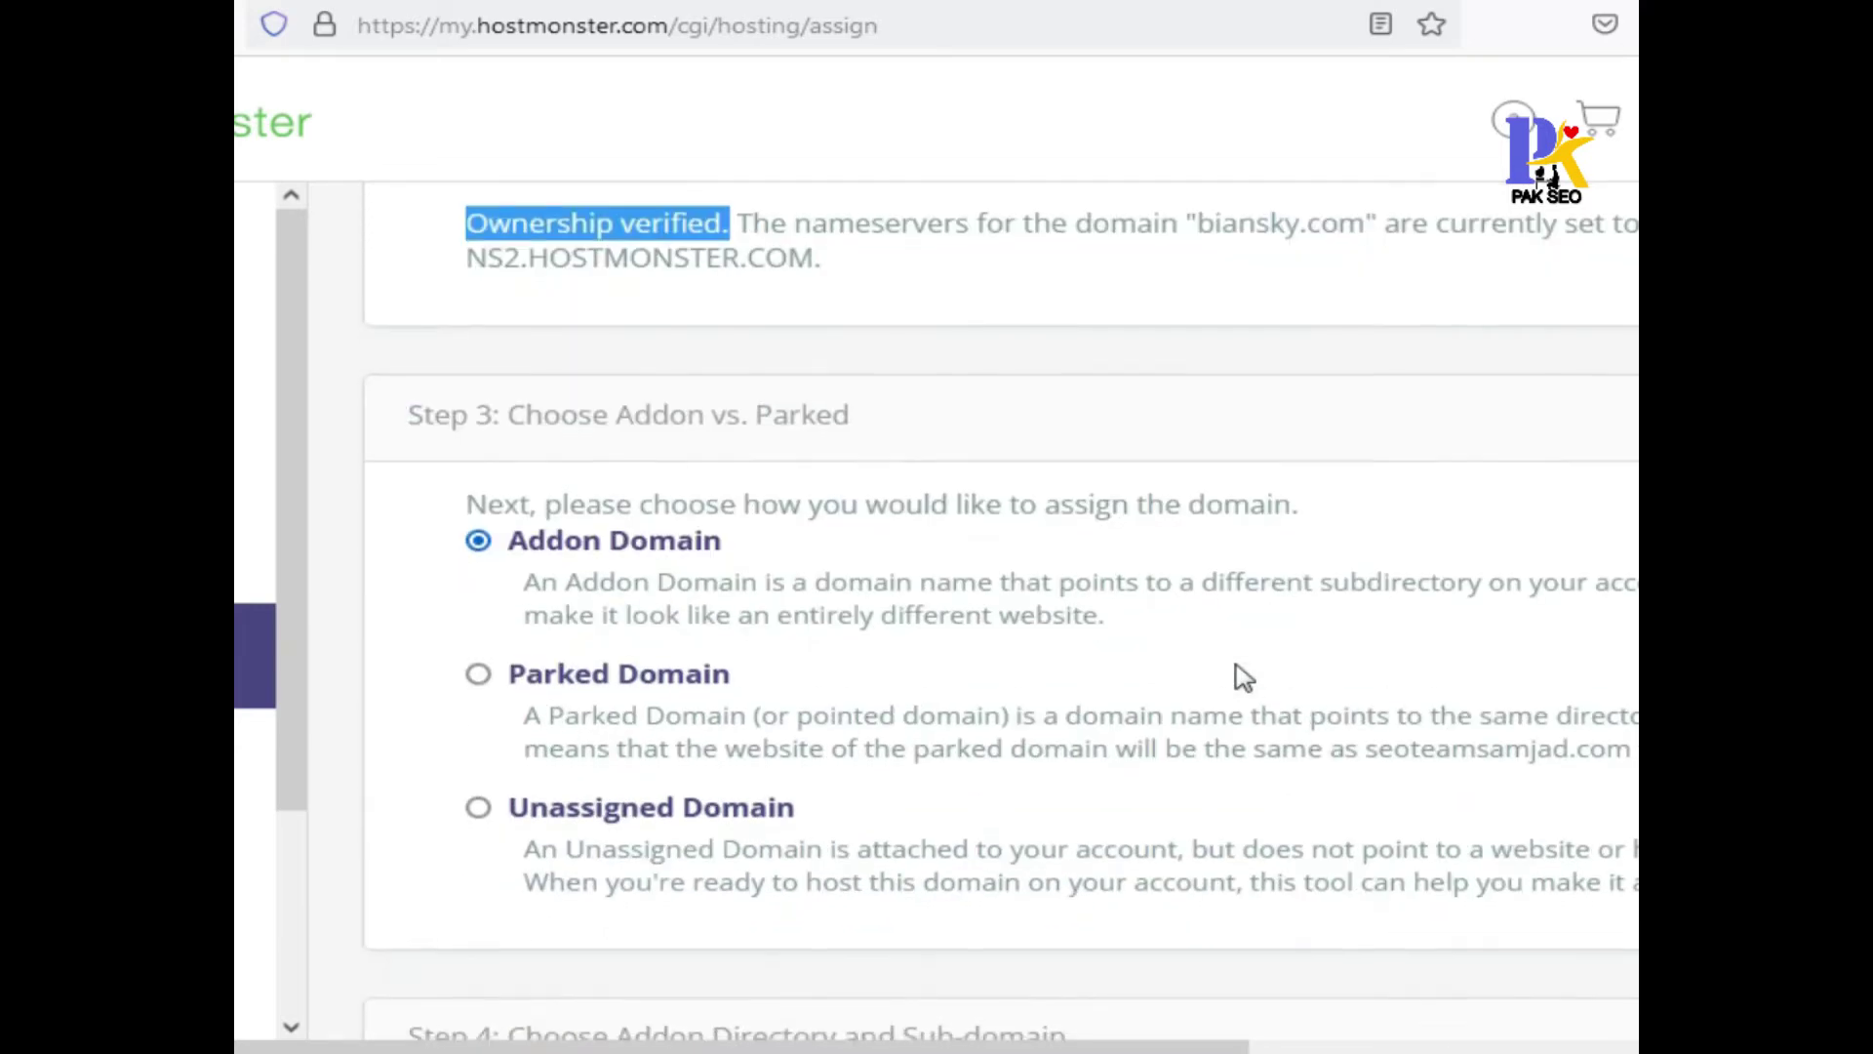
pyautogui.scroll(-10, 1239, 673)
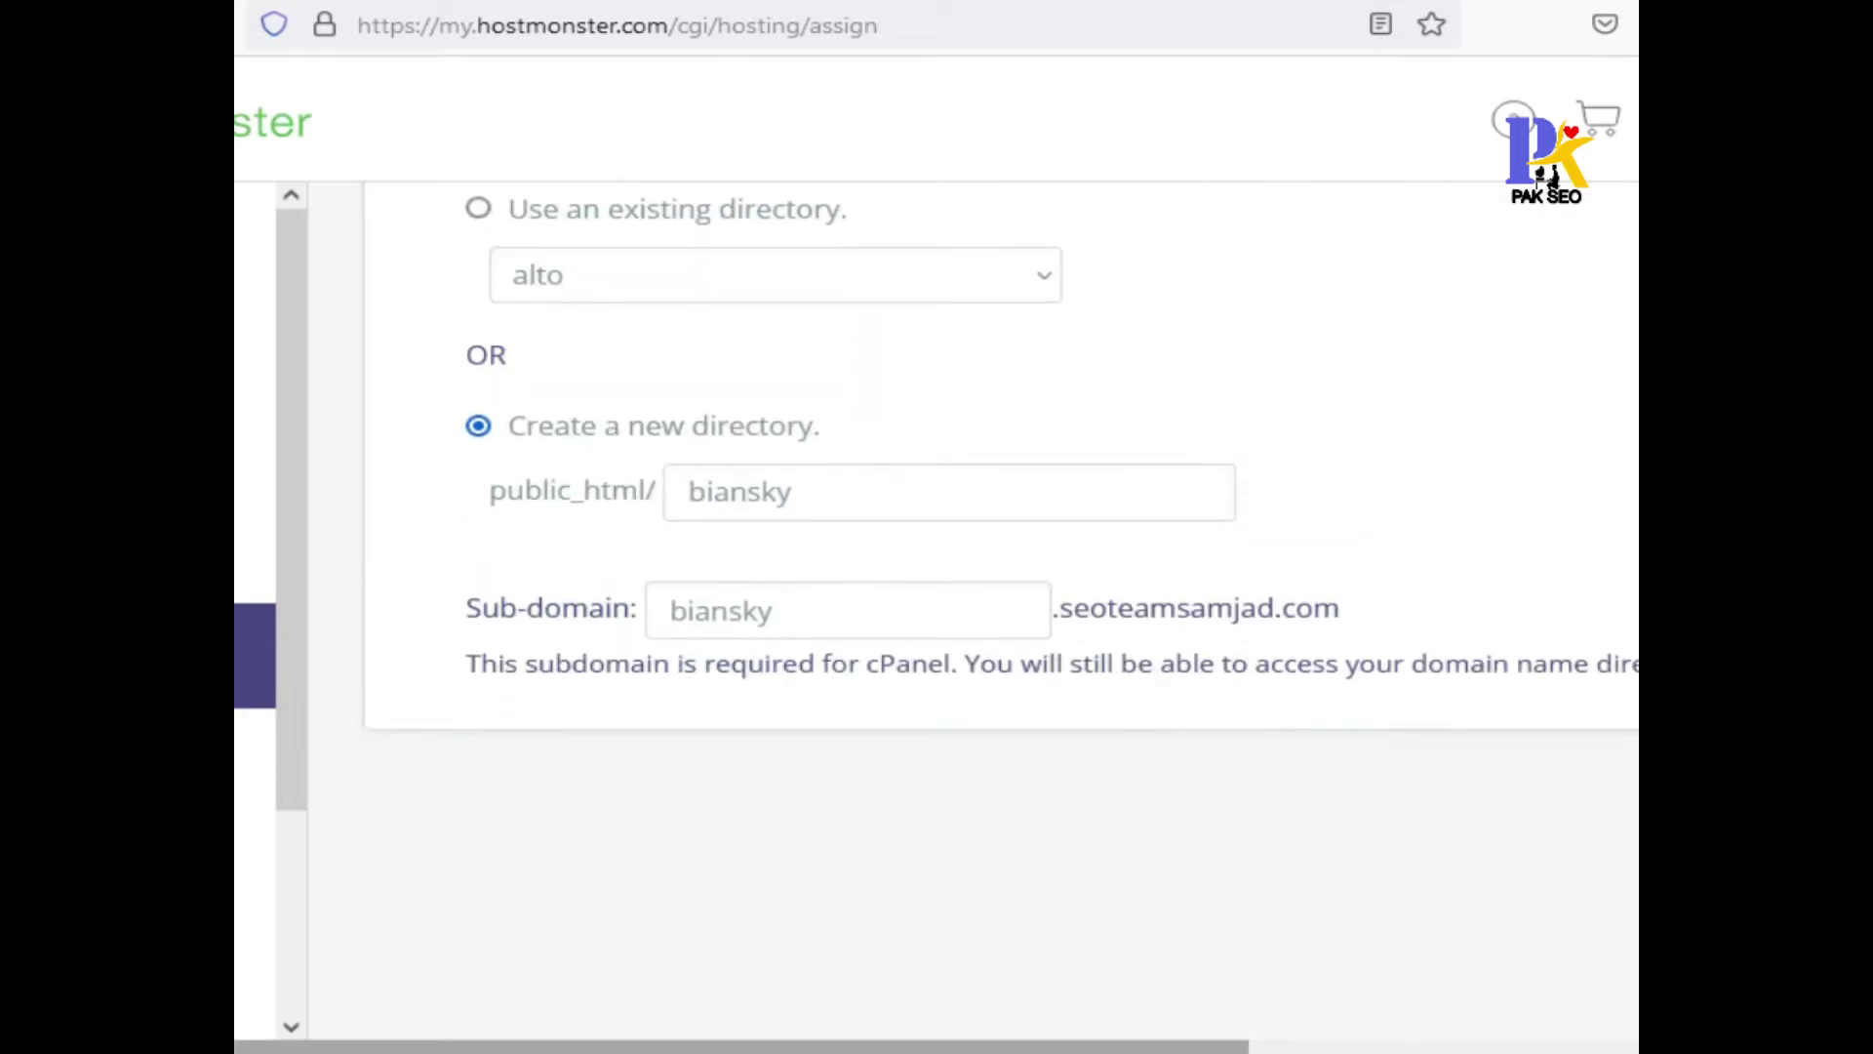
pyautogui.moveTo(1136, 1046); pyautogui.dragTo(1522, 1044)
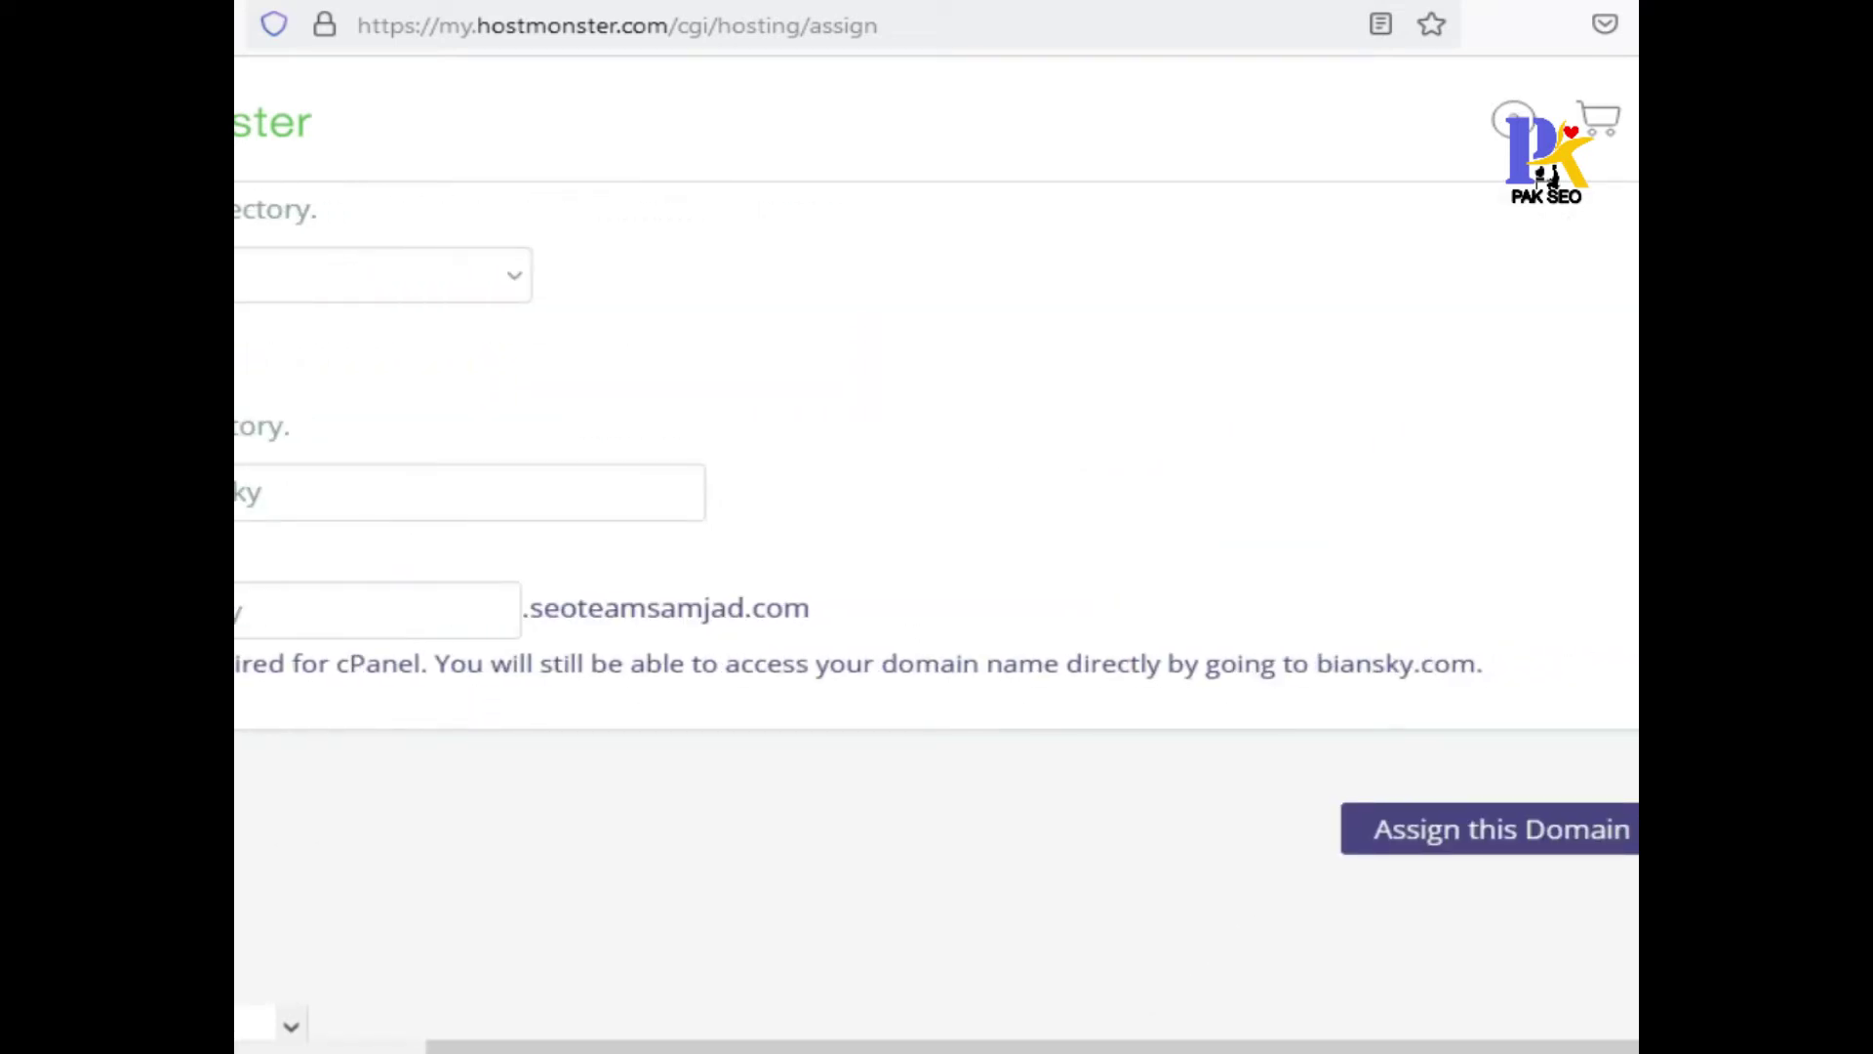
# Assign biansky.com as an addon domain, then go to the Marketplace to add WordPress
pyautogui.click(1508, 853)
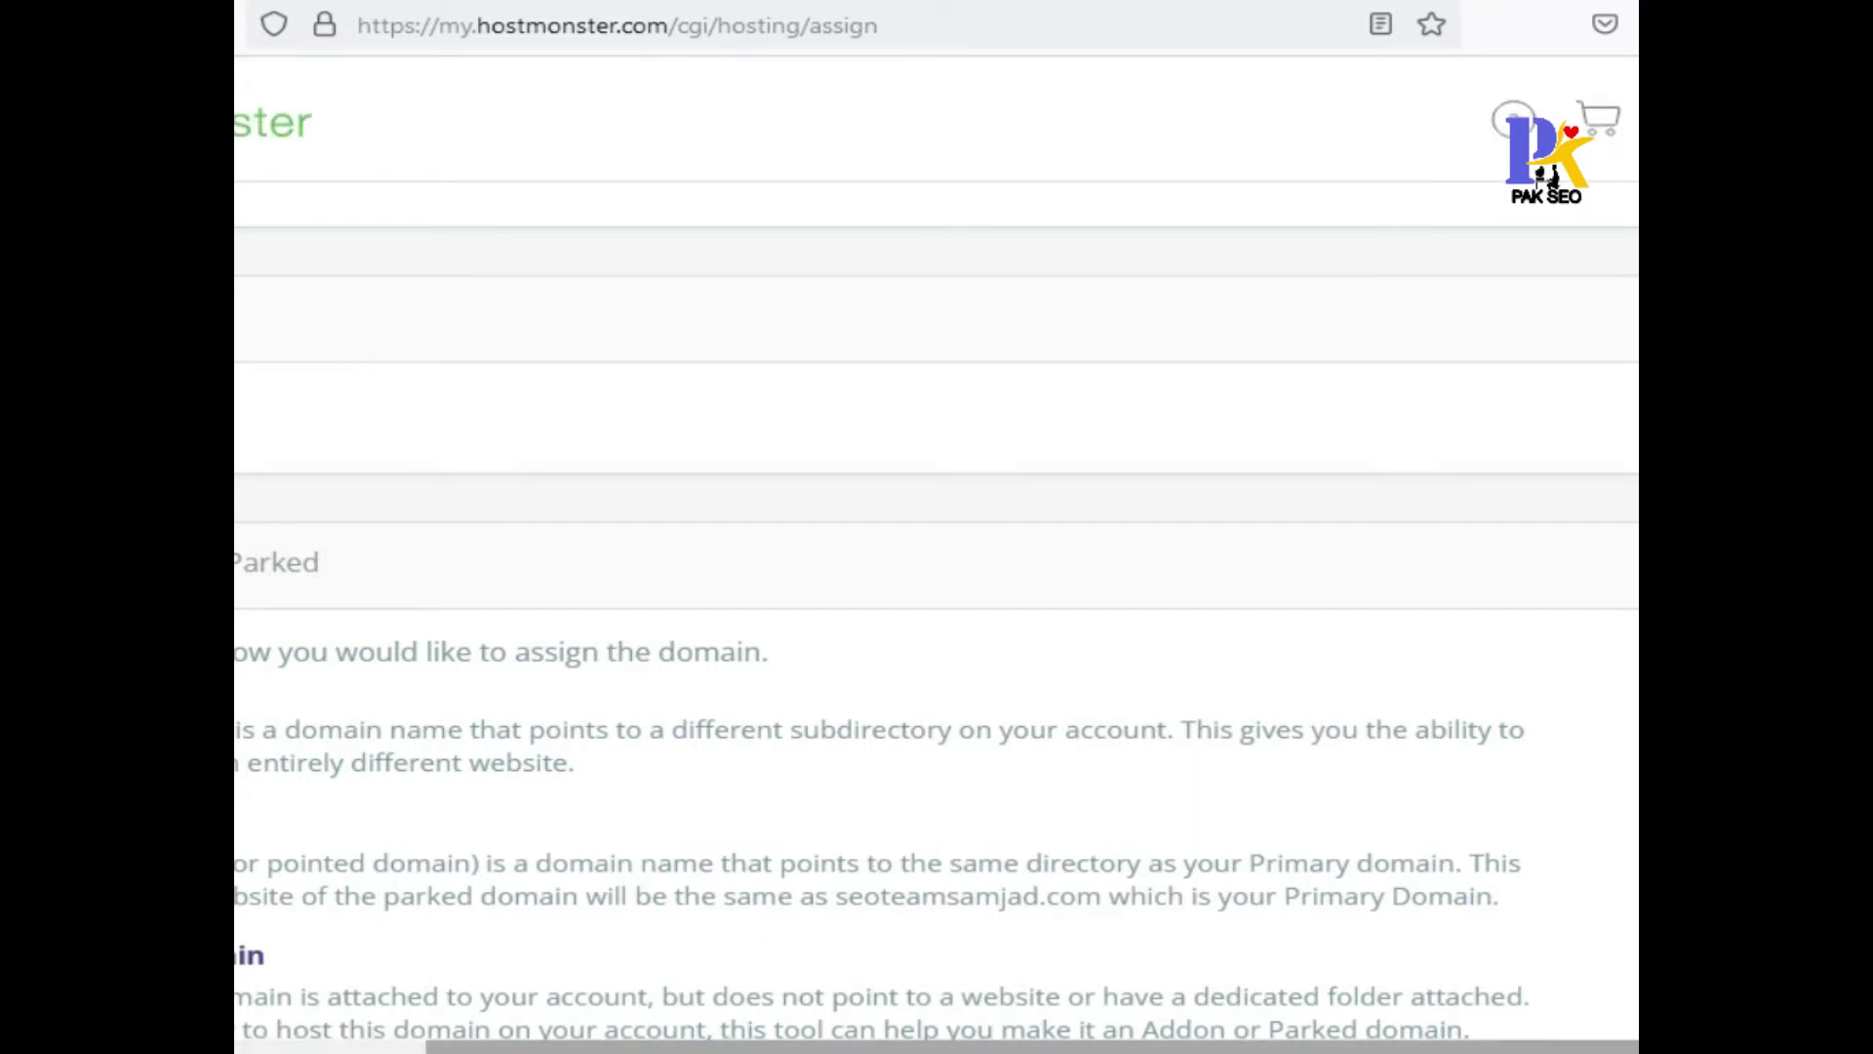
pyautogui.moveTo(683, 1042); pyautogui.dragTo(585, 1042)
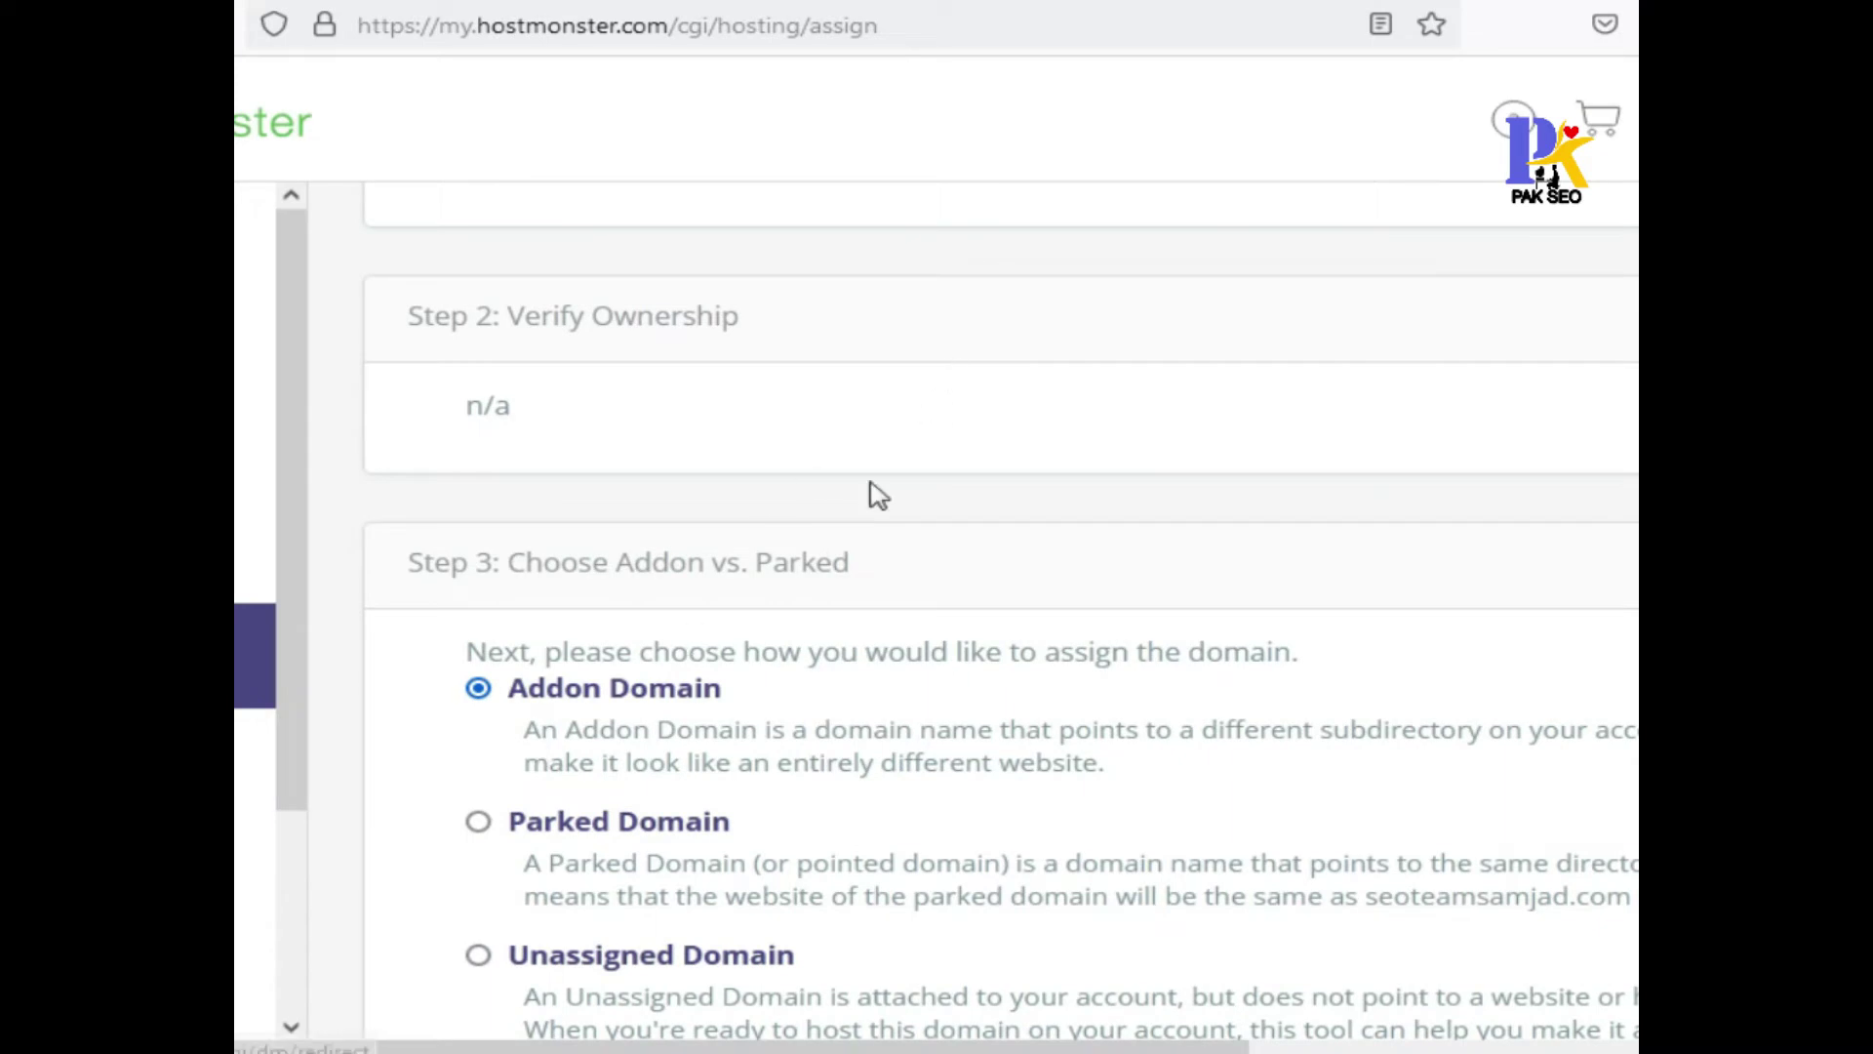
pyautogui.scroll(6, 751, 651)
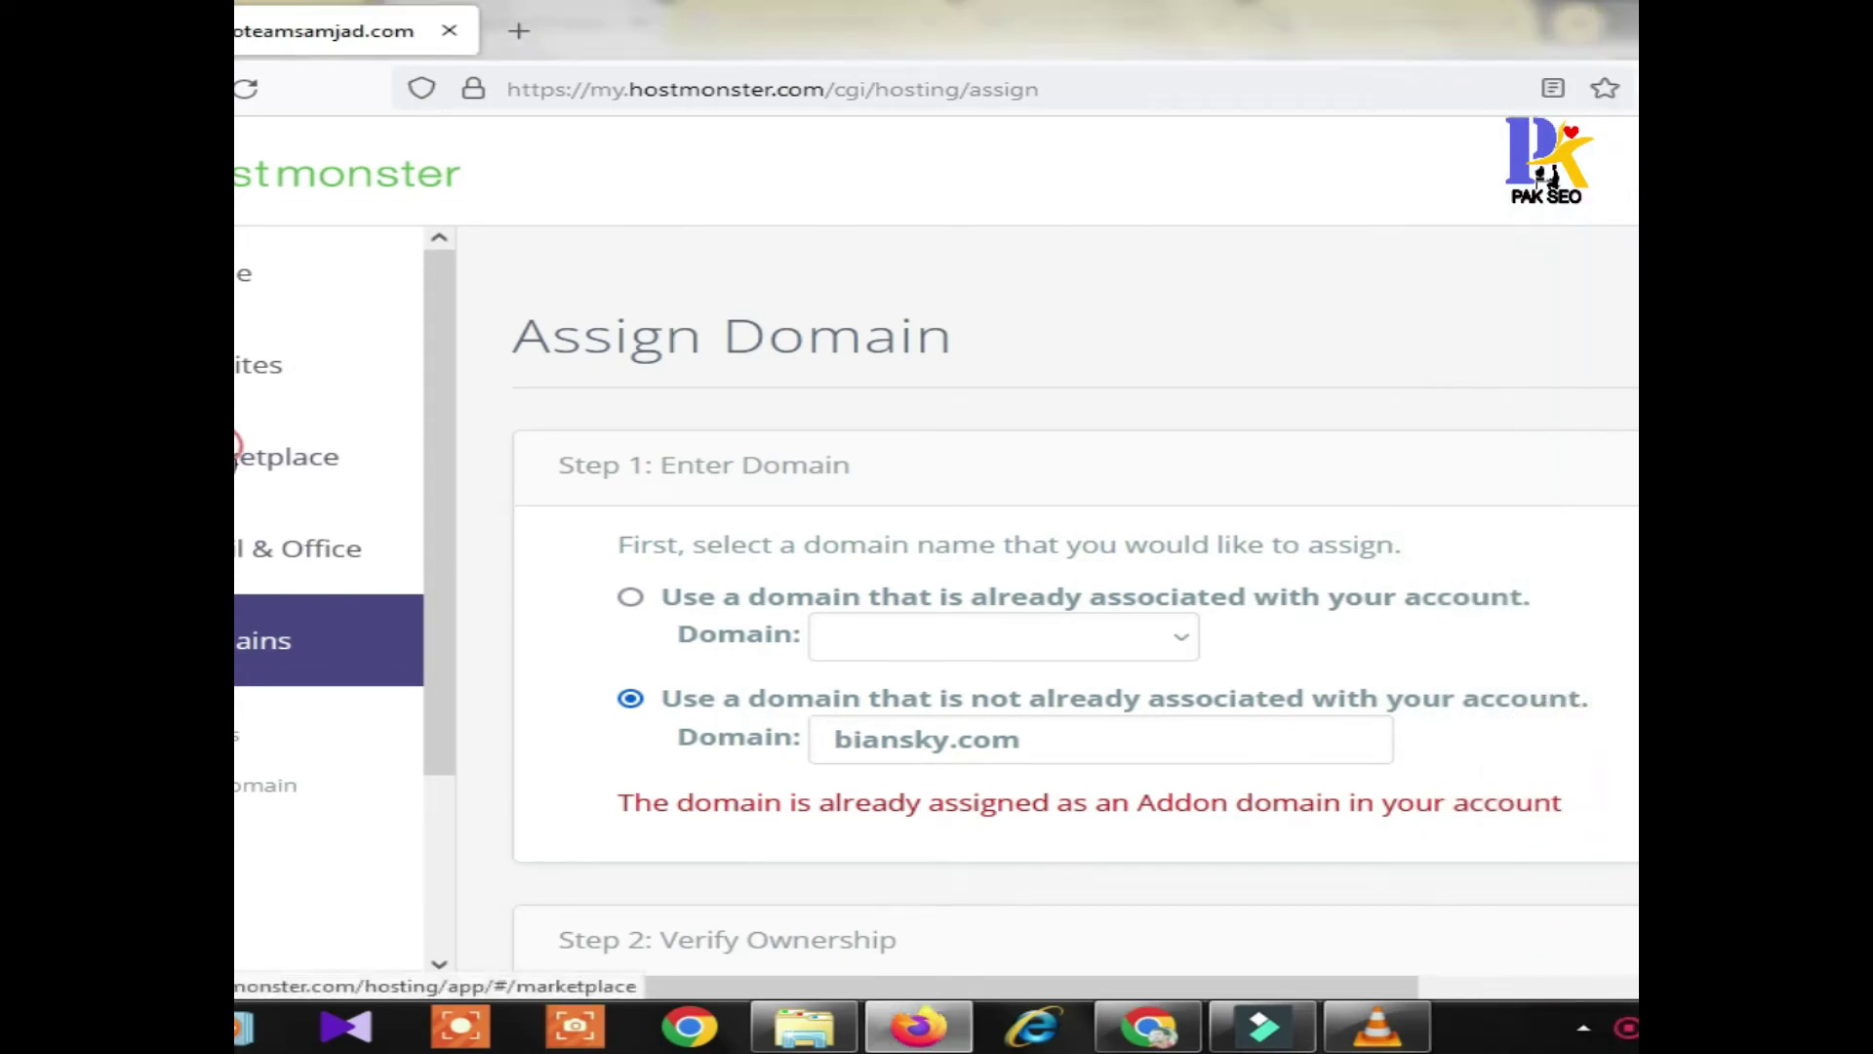
pyautogui.click(237, 450)
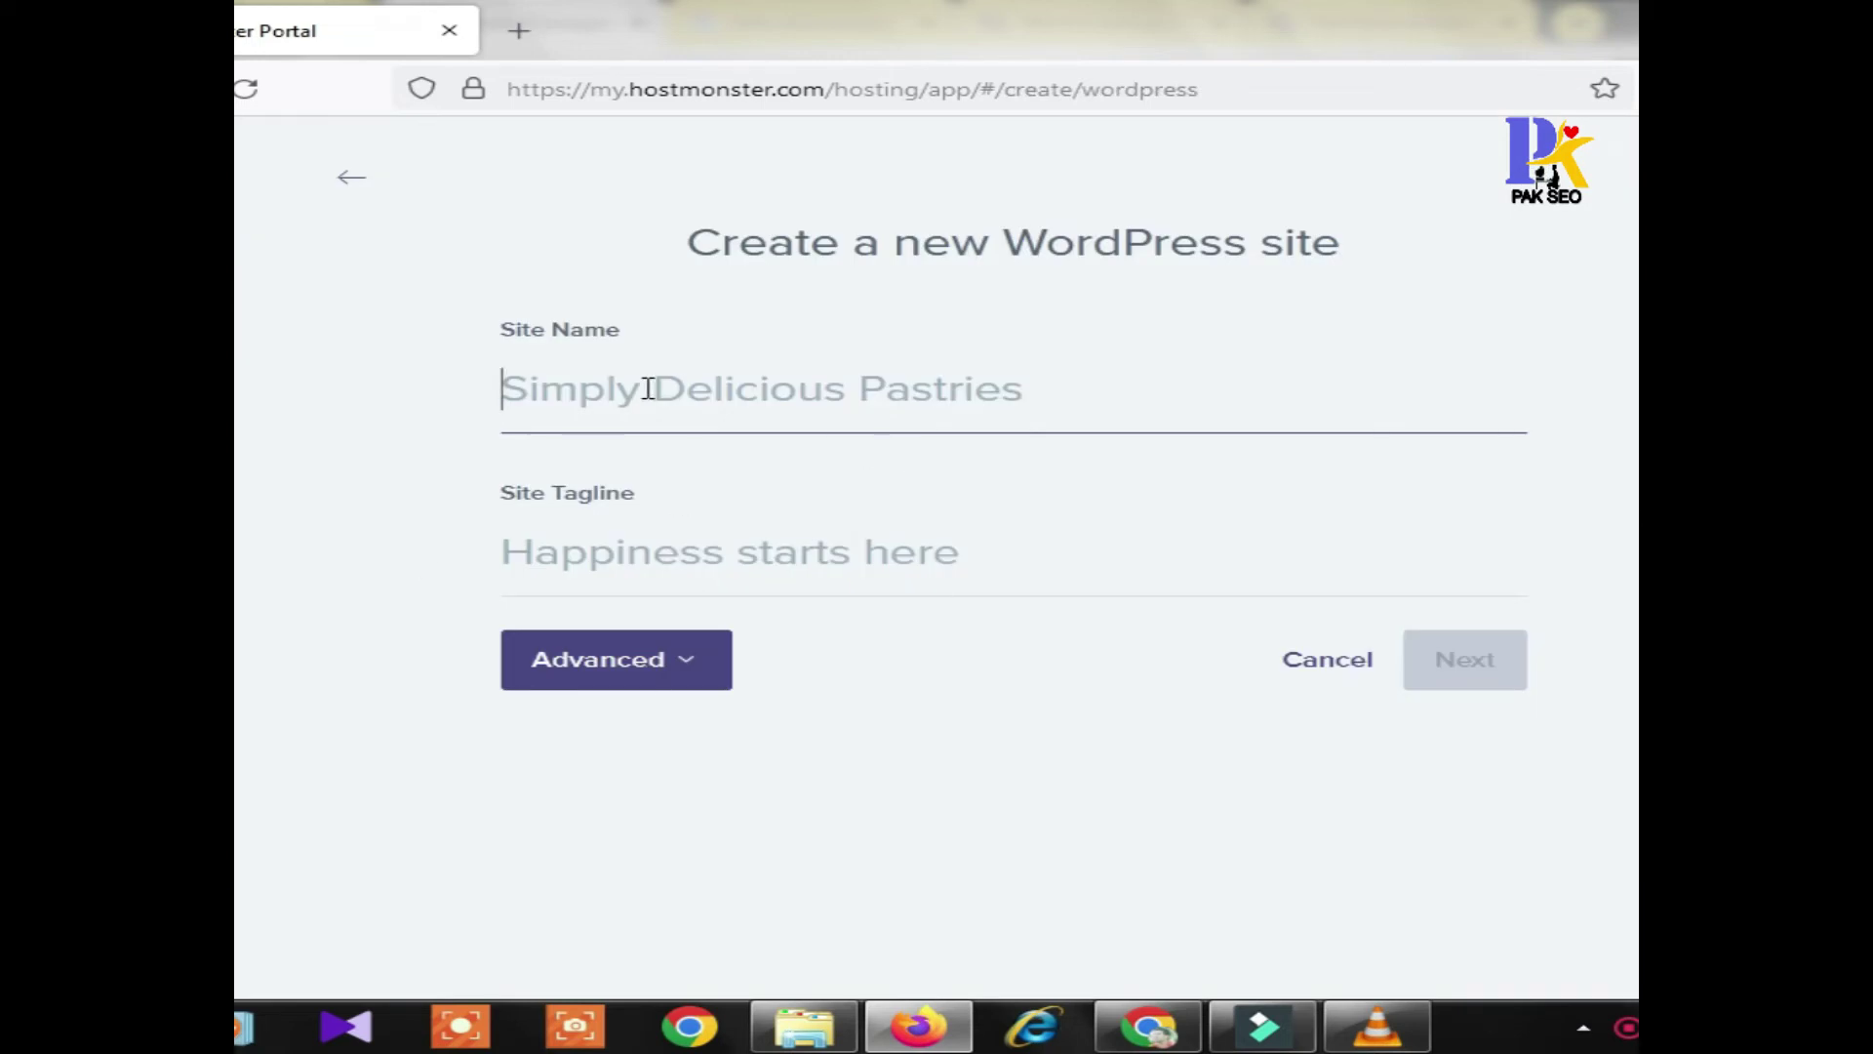
# Set the WordPress site name to biansky and the tagline to Home
pyautogui.write('biansky.com')
pyautogui.press('BackSpace')
pyautogui.press('BackSpace')
pyautogui.press('BackSpace')
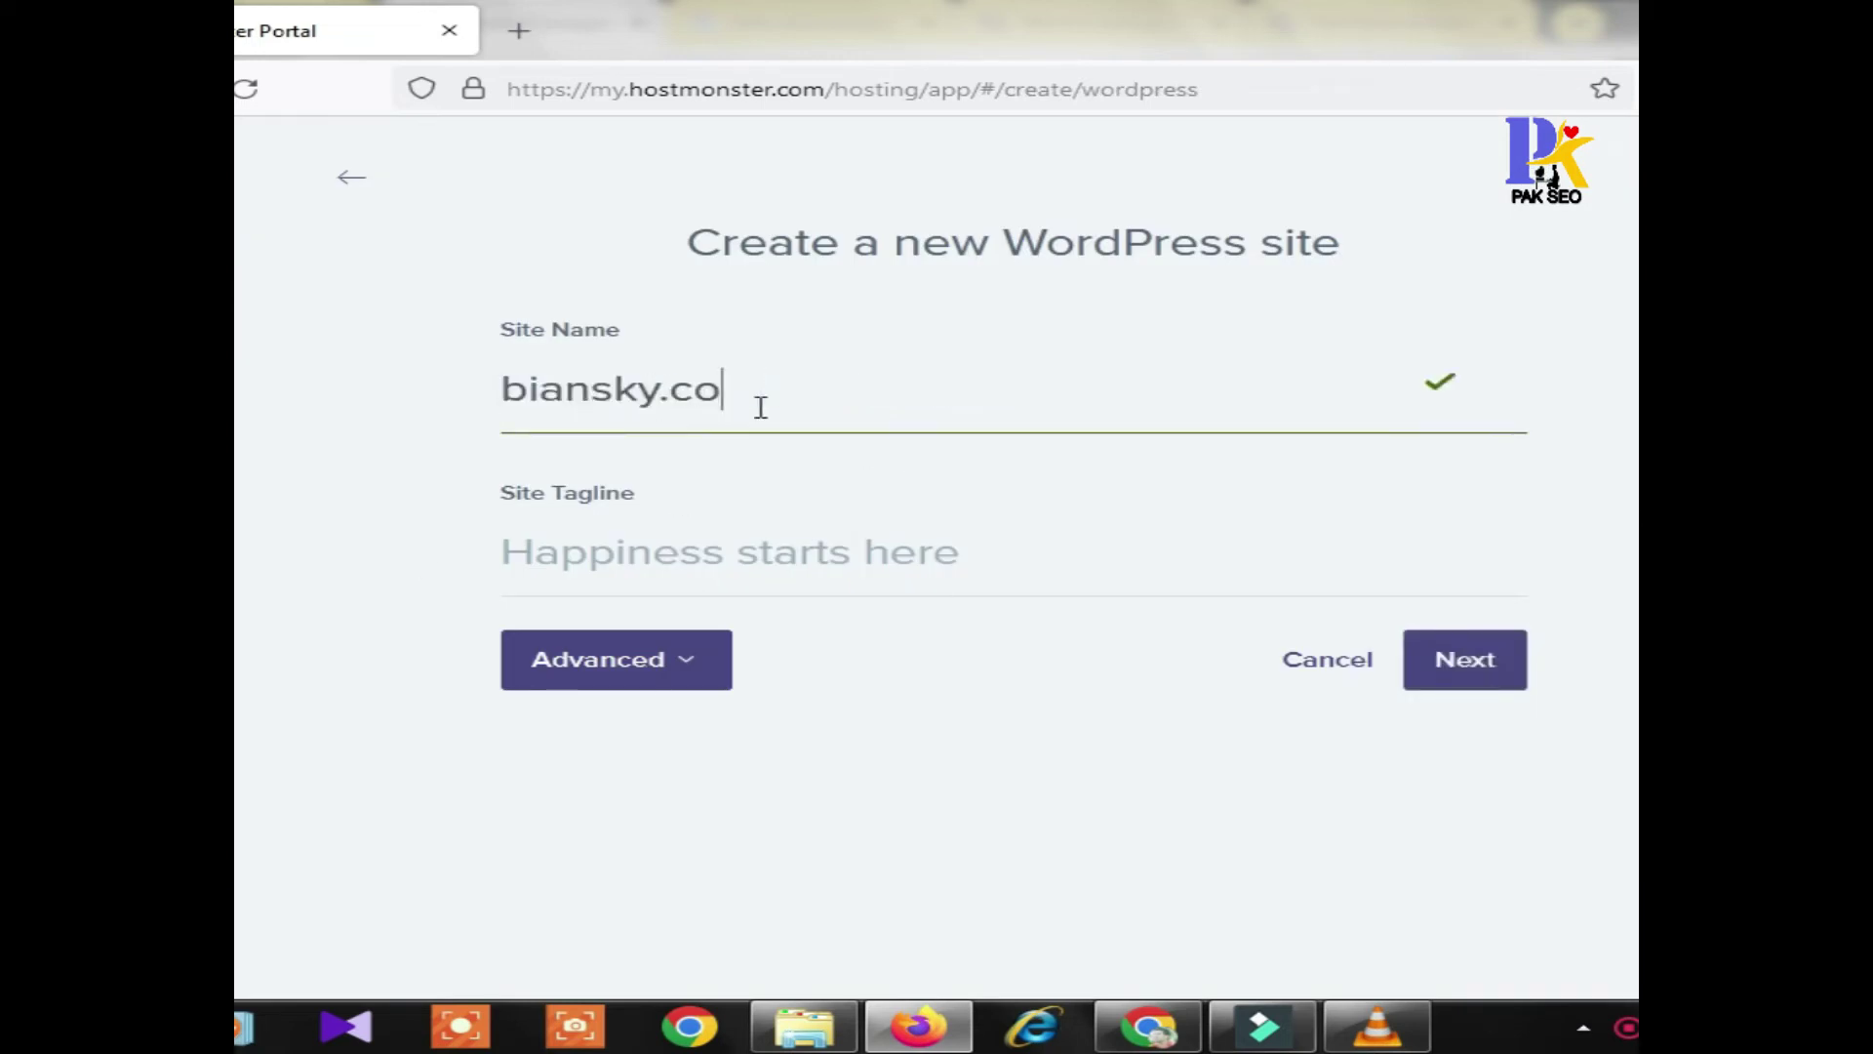
pyautogui.click(638, 559)
pyautogui.write('biansky.com')
pyautogui.press('BackSpace')
pyautogui.press('BackSpace')
pyautogui.press('BackSpace')
pyautogui.press('BackSpace')
pyautogui.press('BackSpace')
pyautogui.press('BackSpace')
pyautogui.press('BackSpace')
pyautogui.press('BackSpace')
pyautogui.press('BackSpace')
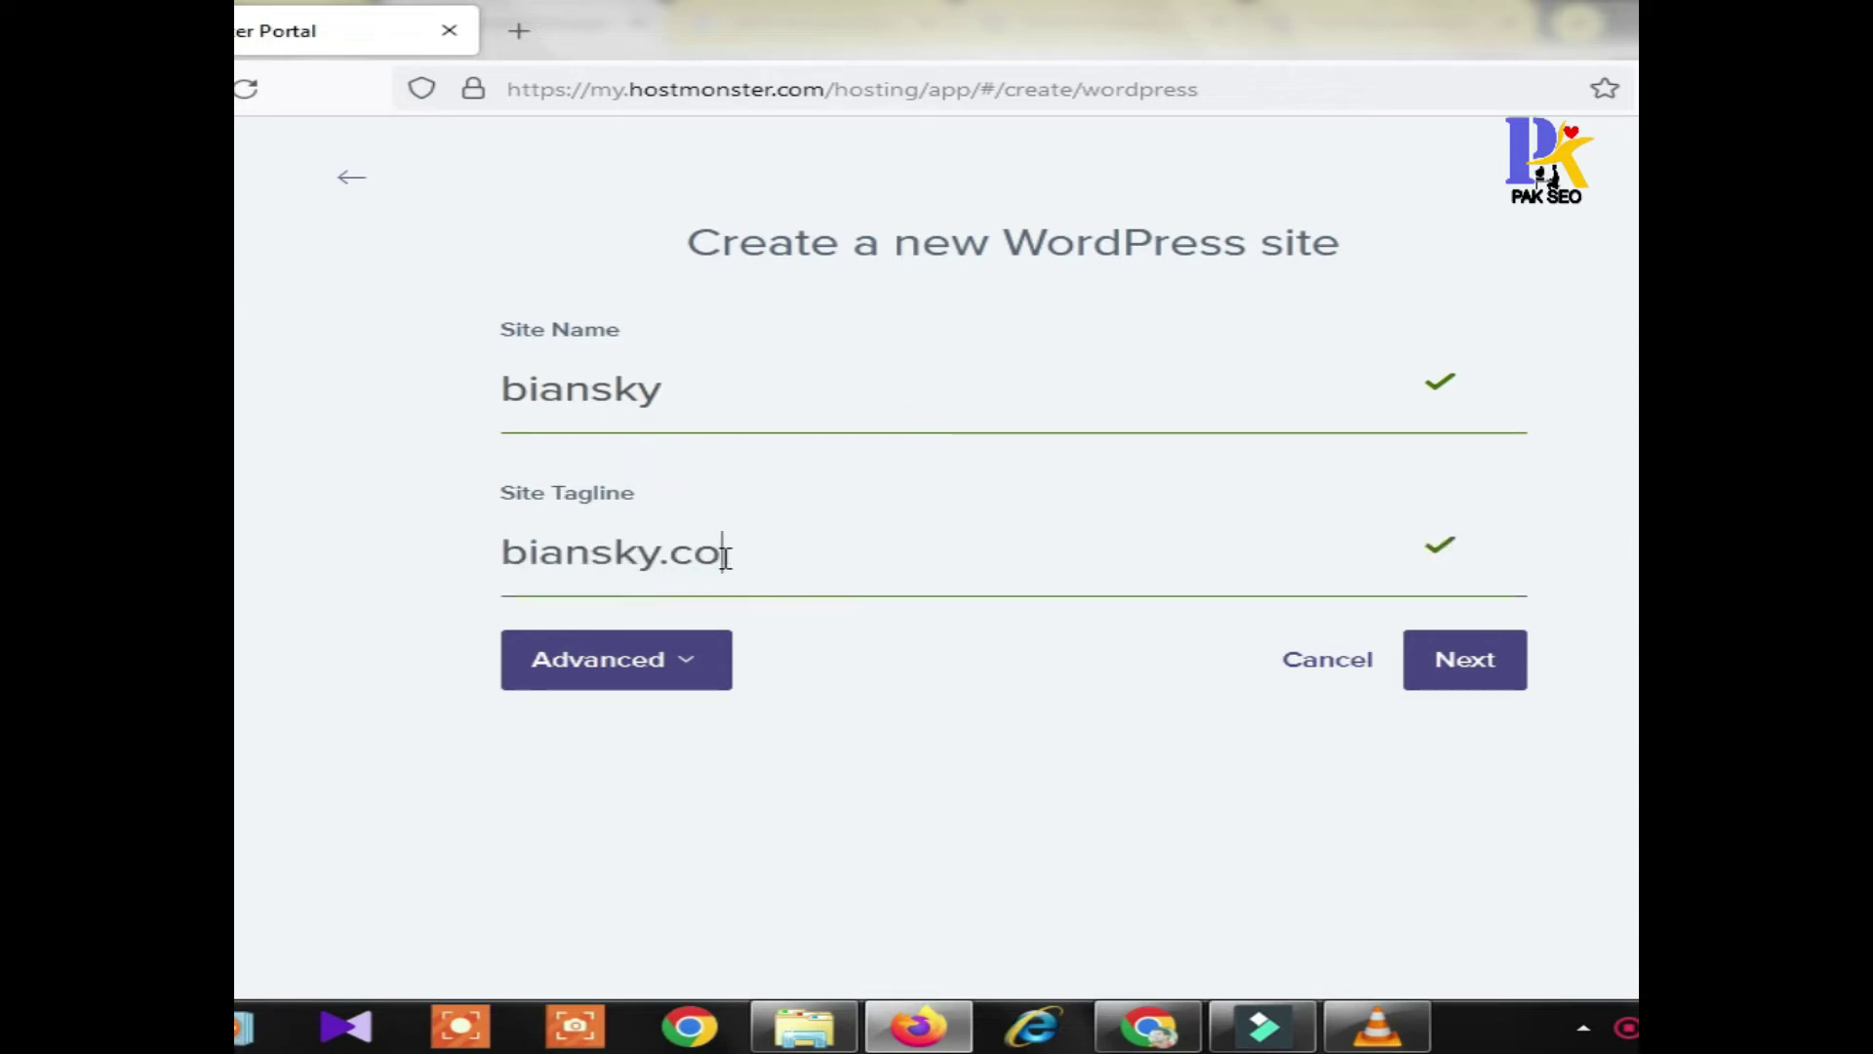
pyautogui.press('BackSpace')
pyautogui.press('BackSpace')
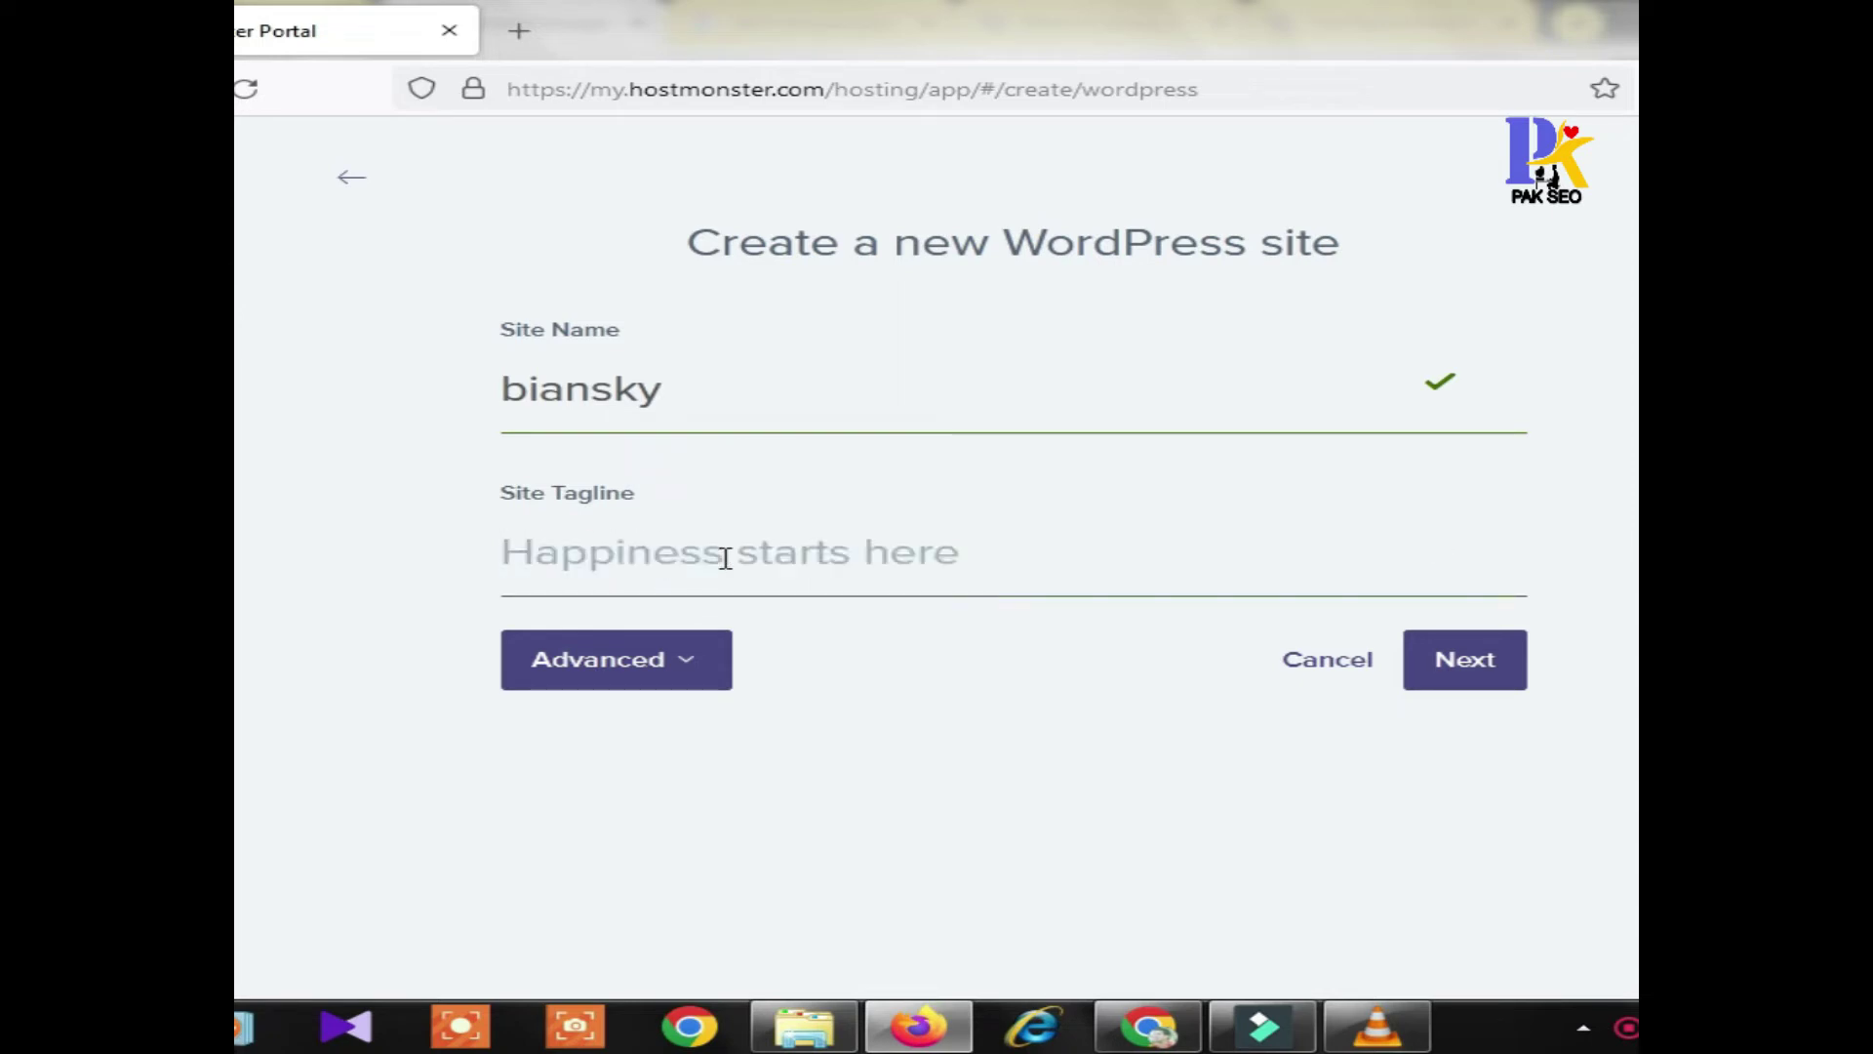
pyautogui.write('Home')
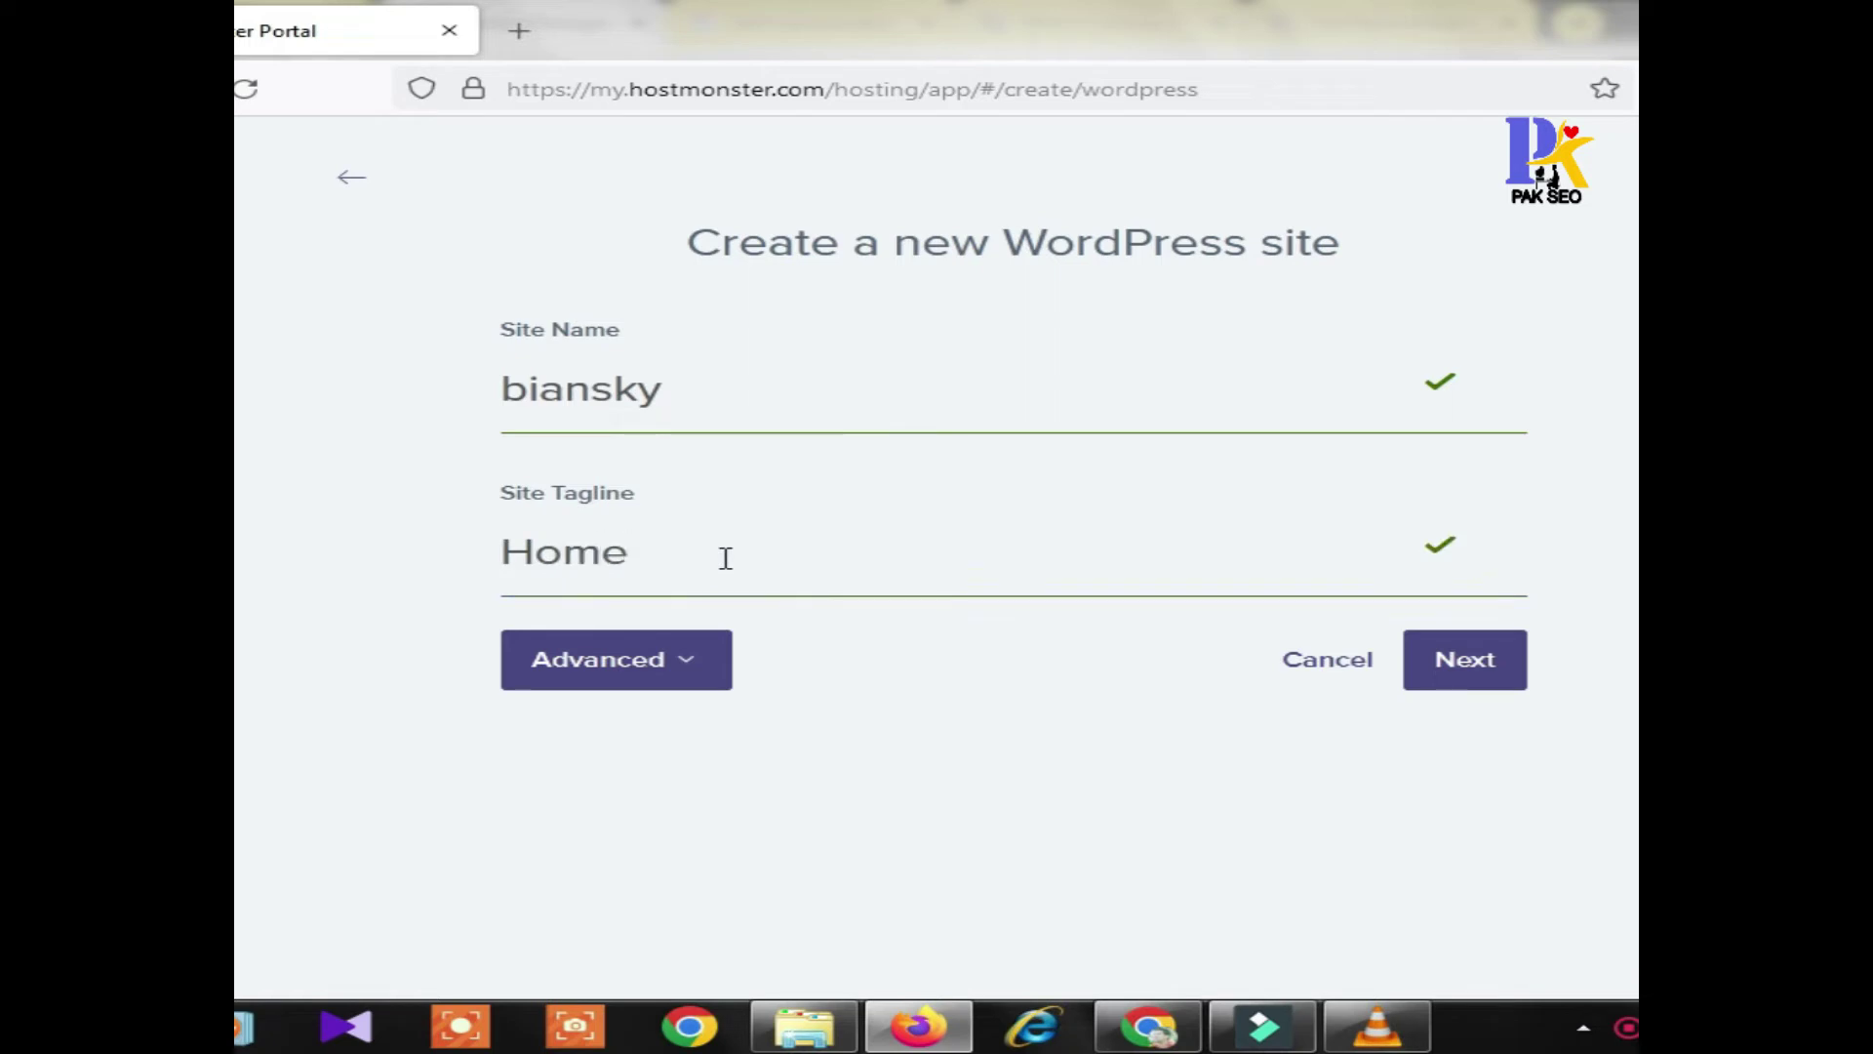
# Expand the advanced settings and enter the admin e-mail address
pyautogui.click(648, 657)
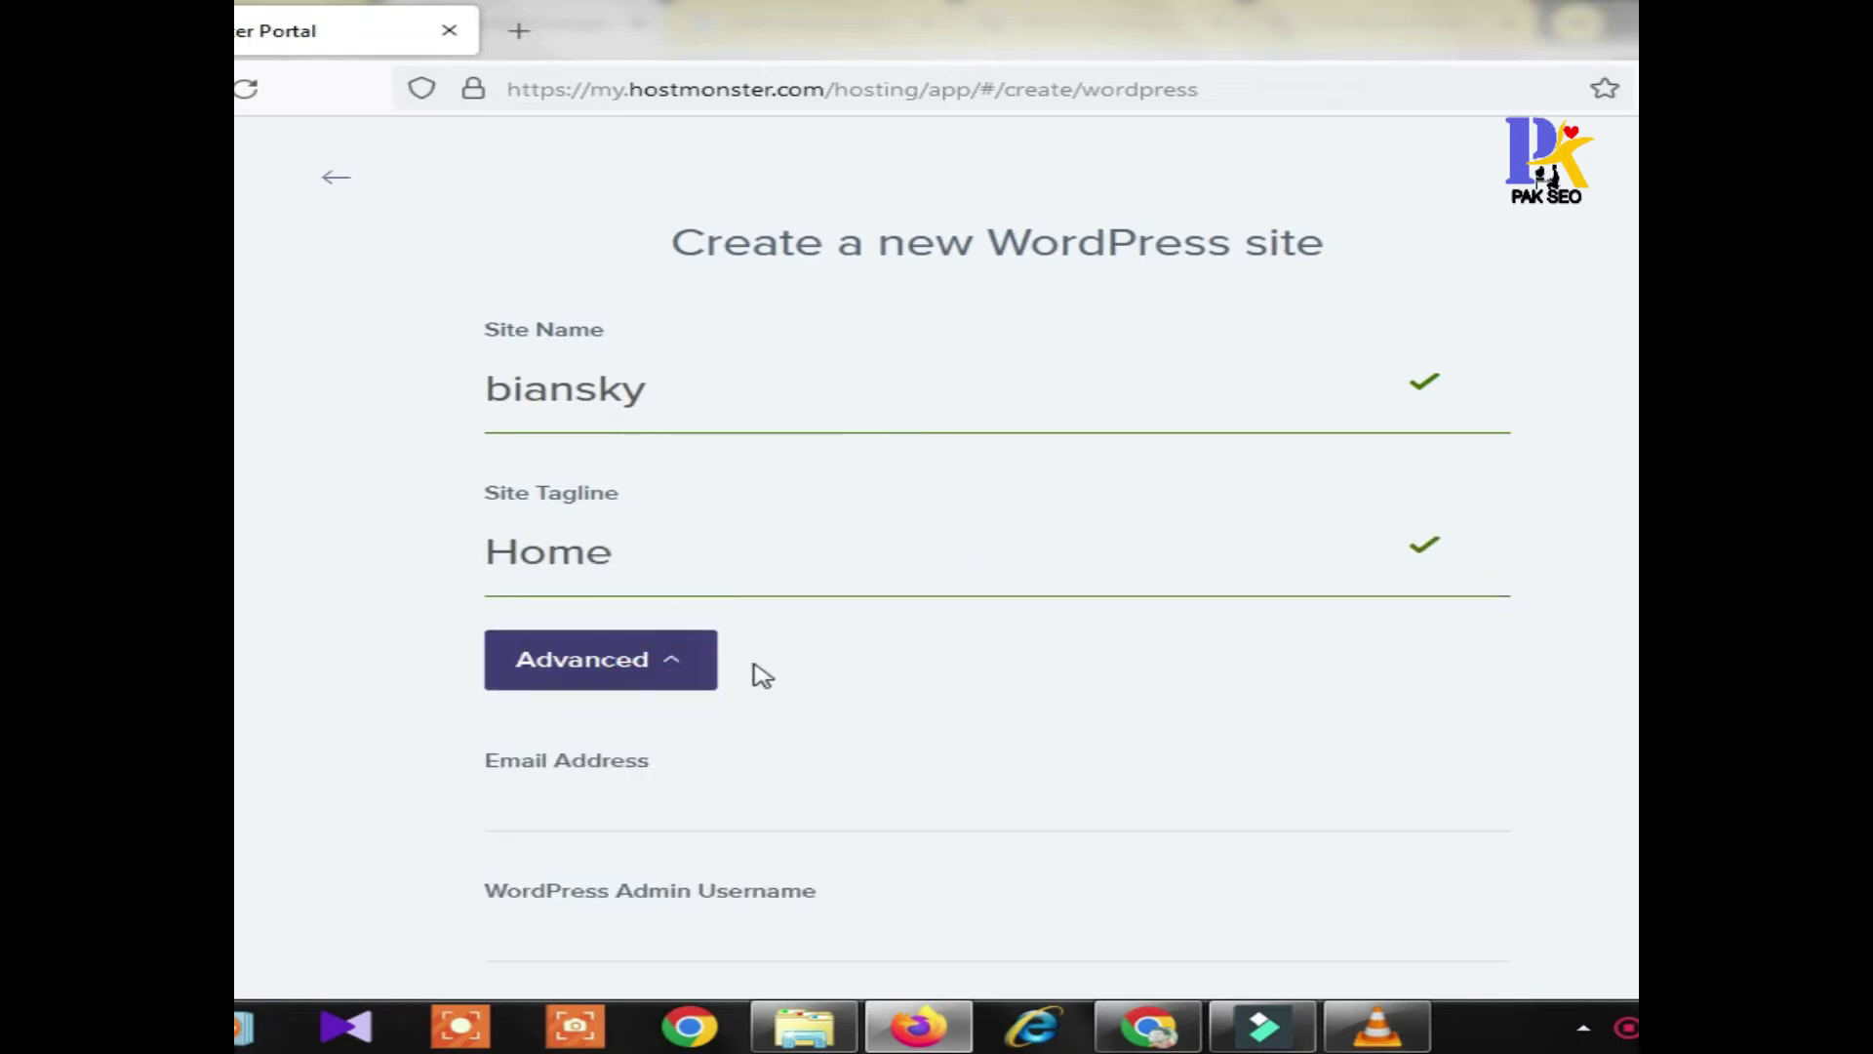
pyautogui.scroll(-3, 683, 703)
pyautogui.click(599, 523)
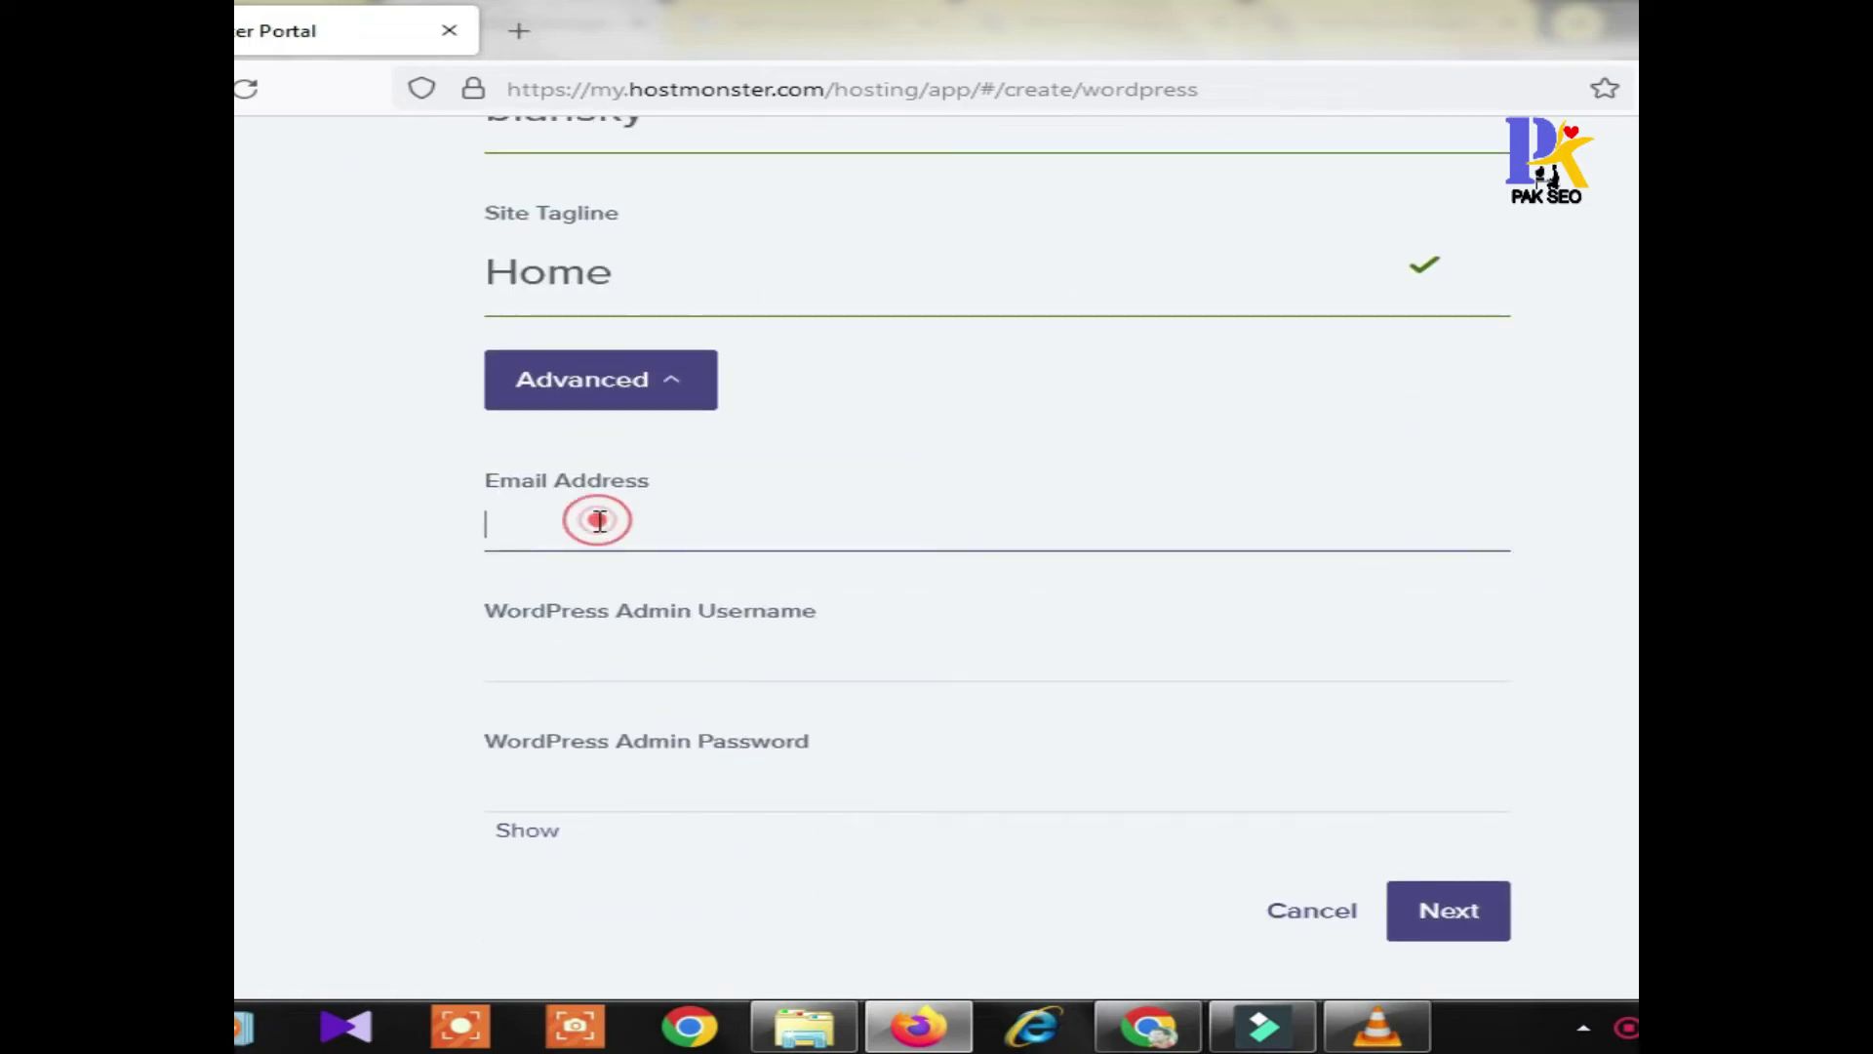
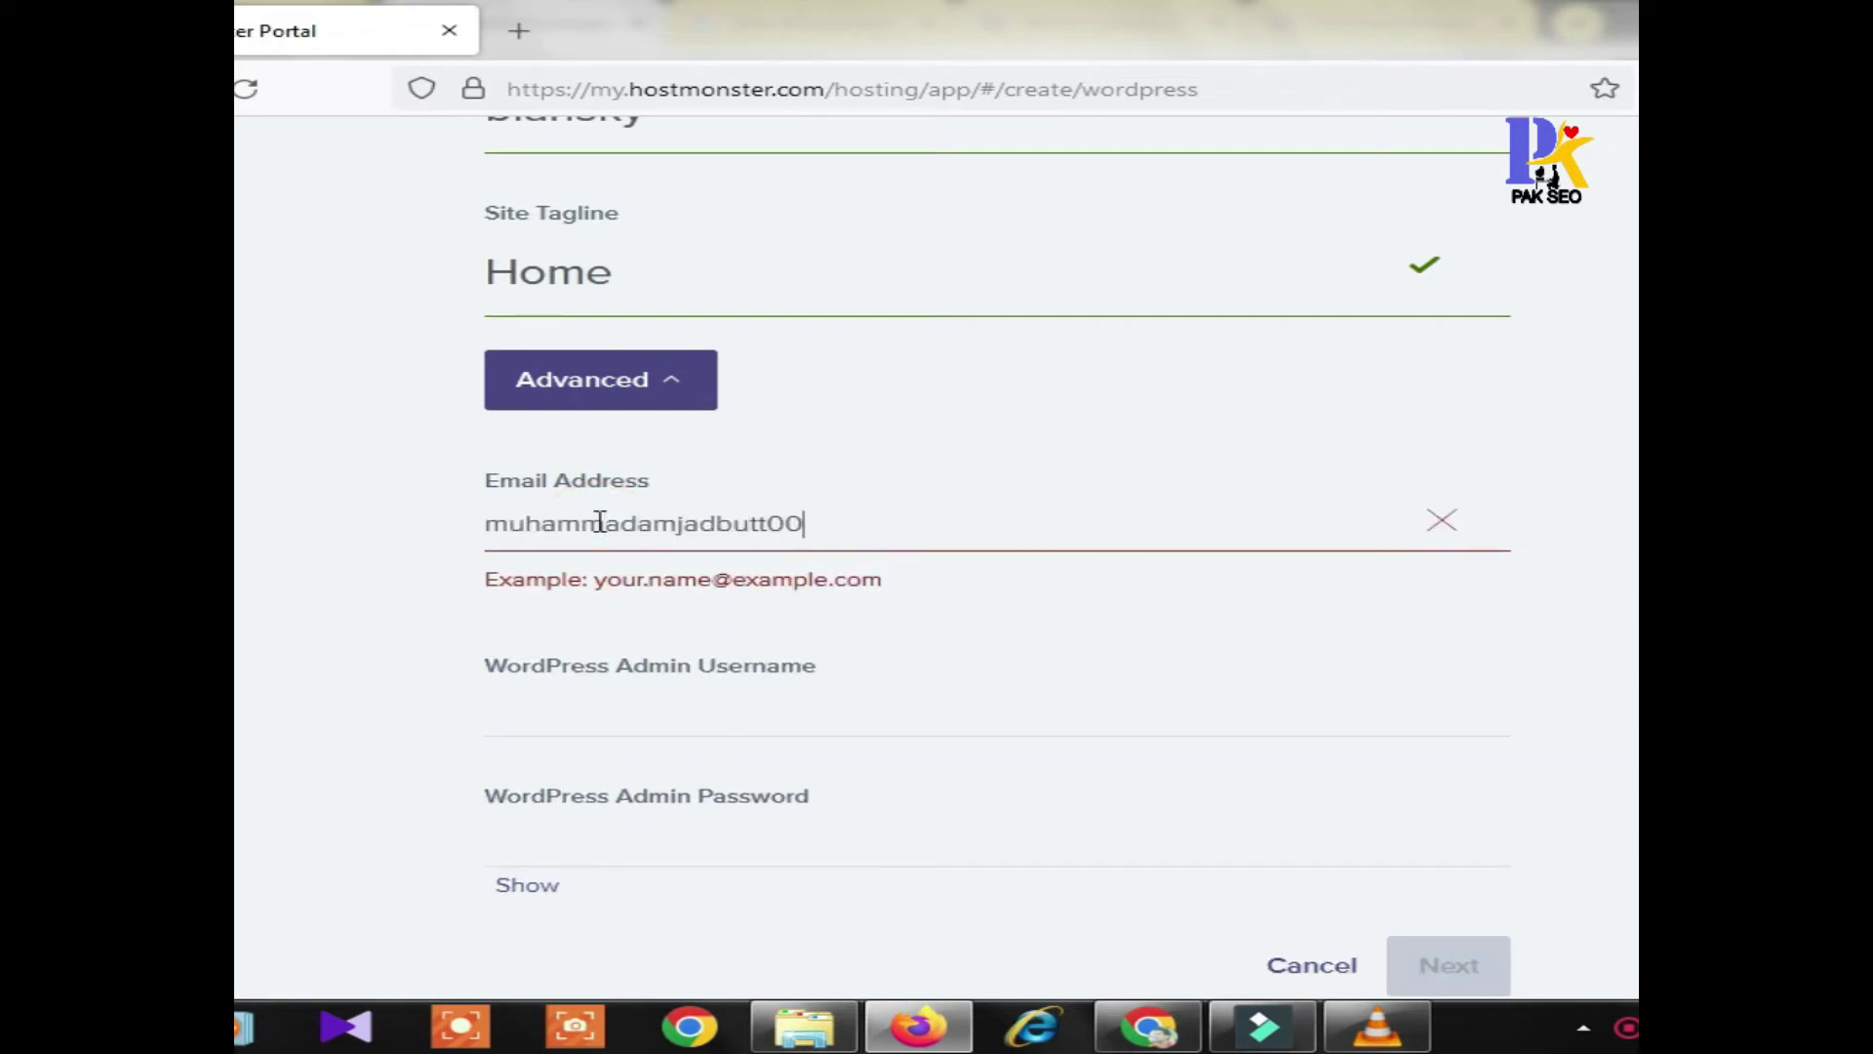
pyautogui.press('Tab')
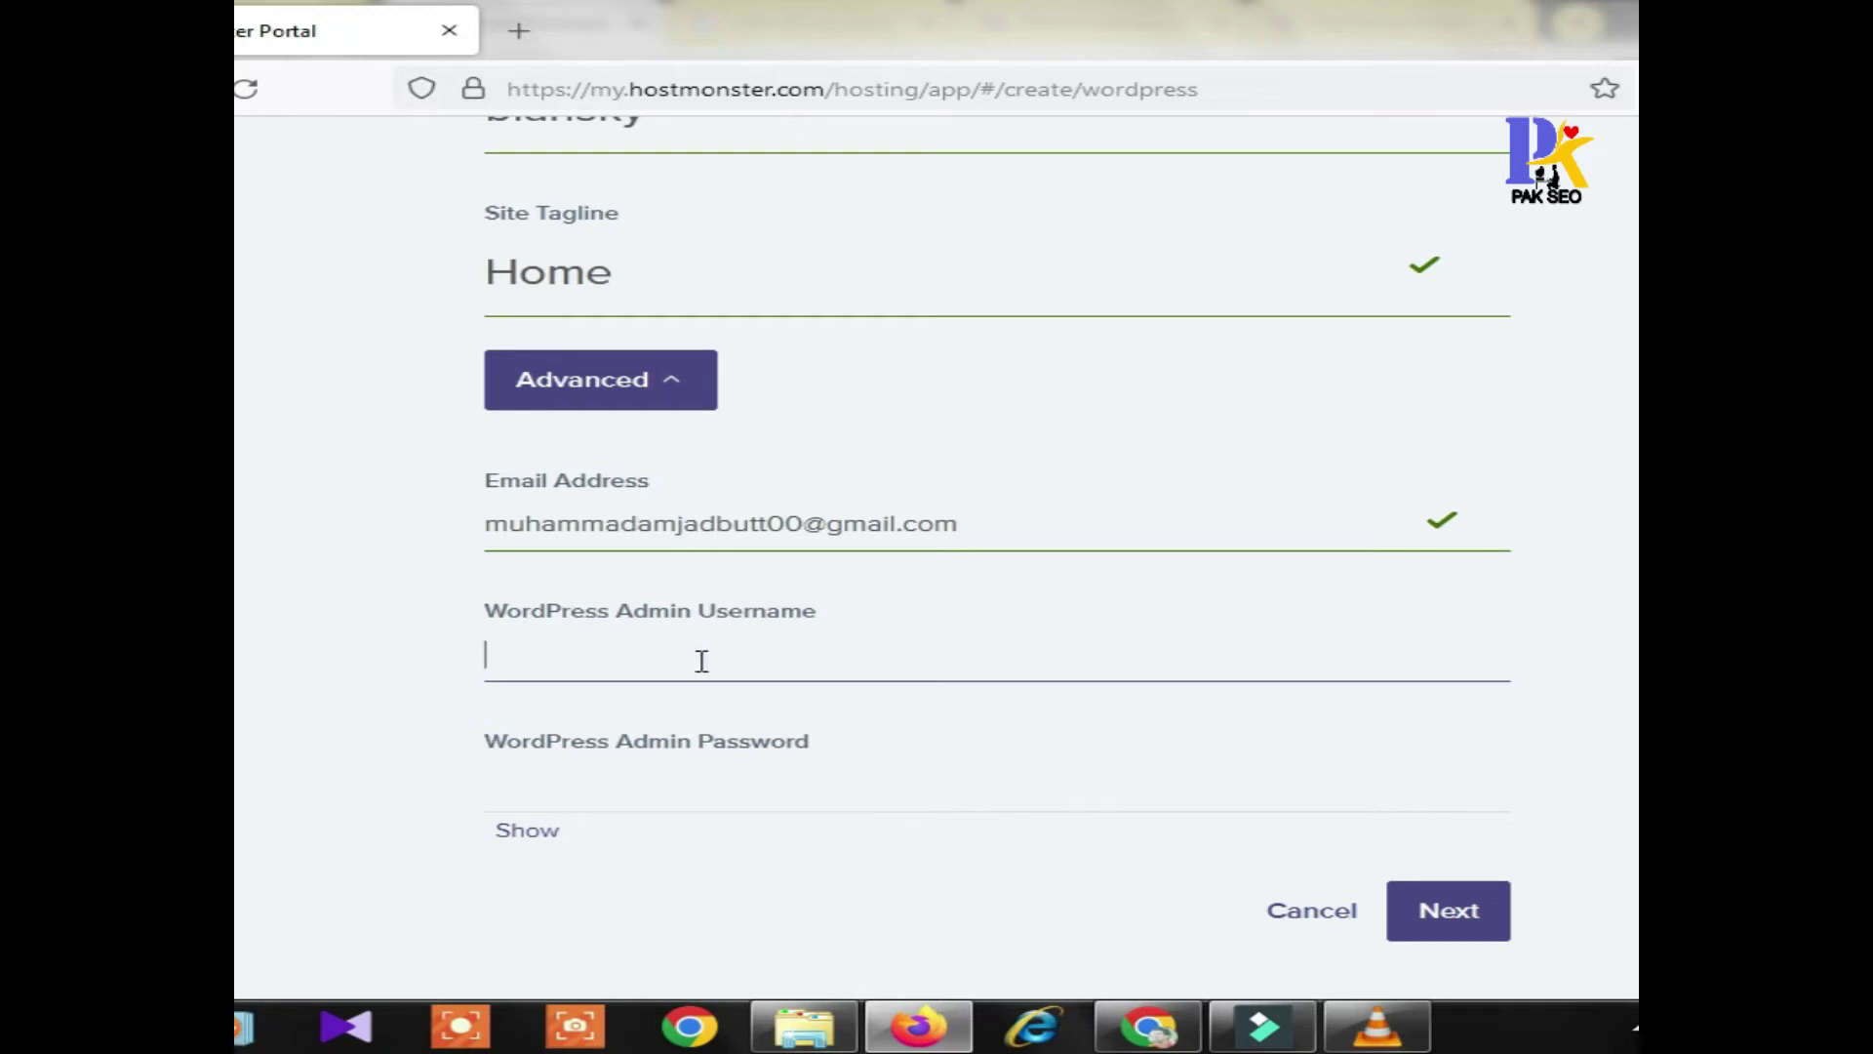
# Set the admin username to biansky and enter a valid admin password
pyautogui.scroll(3, 707, 625)
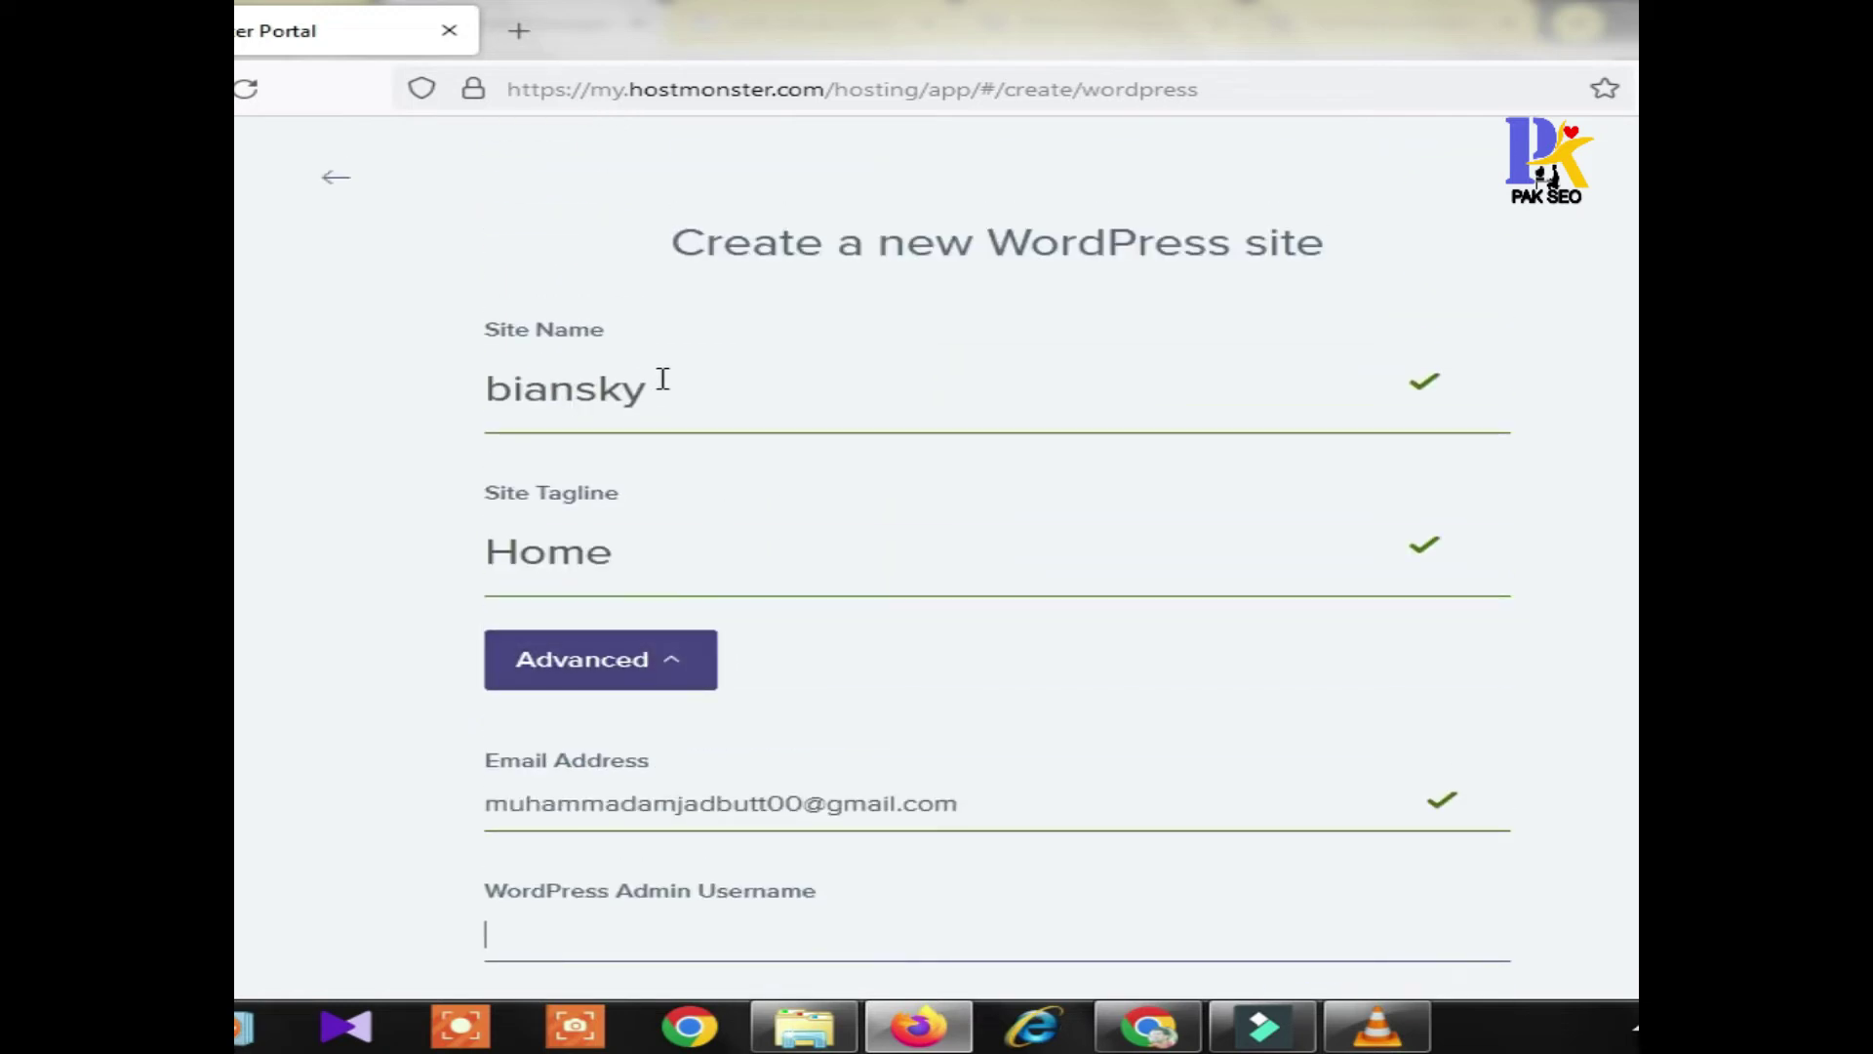
pyautogui.moveTo(660, 379); pyautogui.dragTo(482, 388)
pyautogui.hotkey('ctrl', 'c')
pyautogui.scroll(-3, 1162, 787)
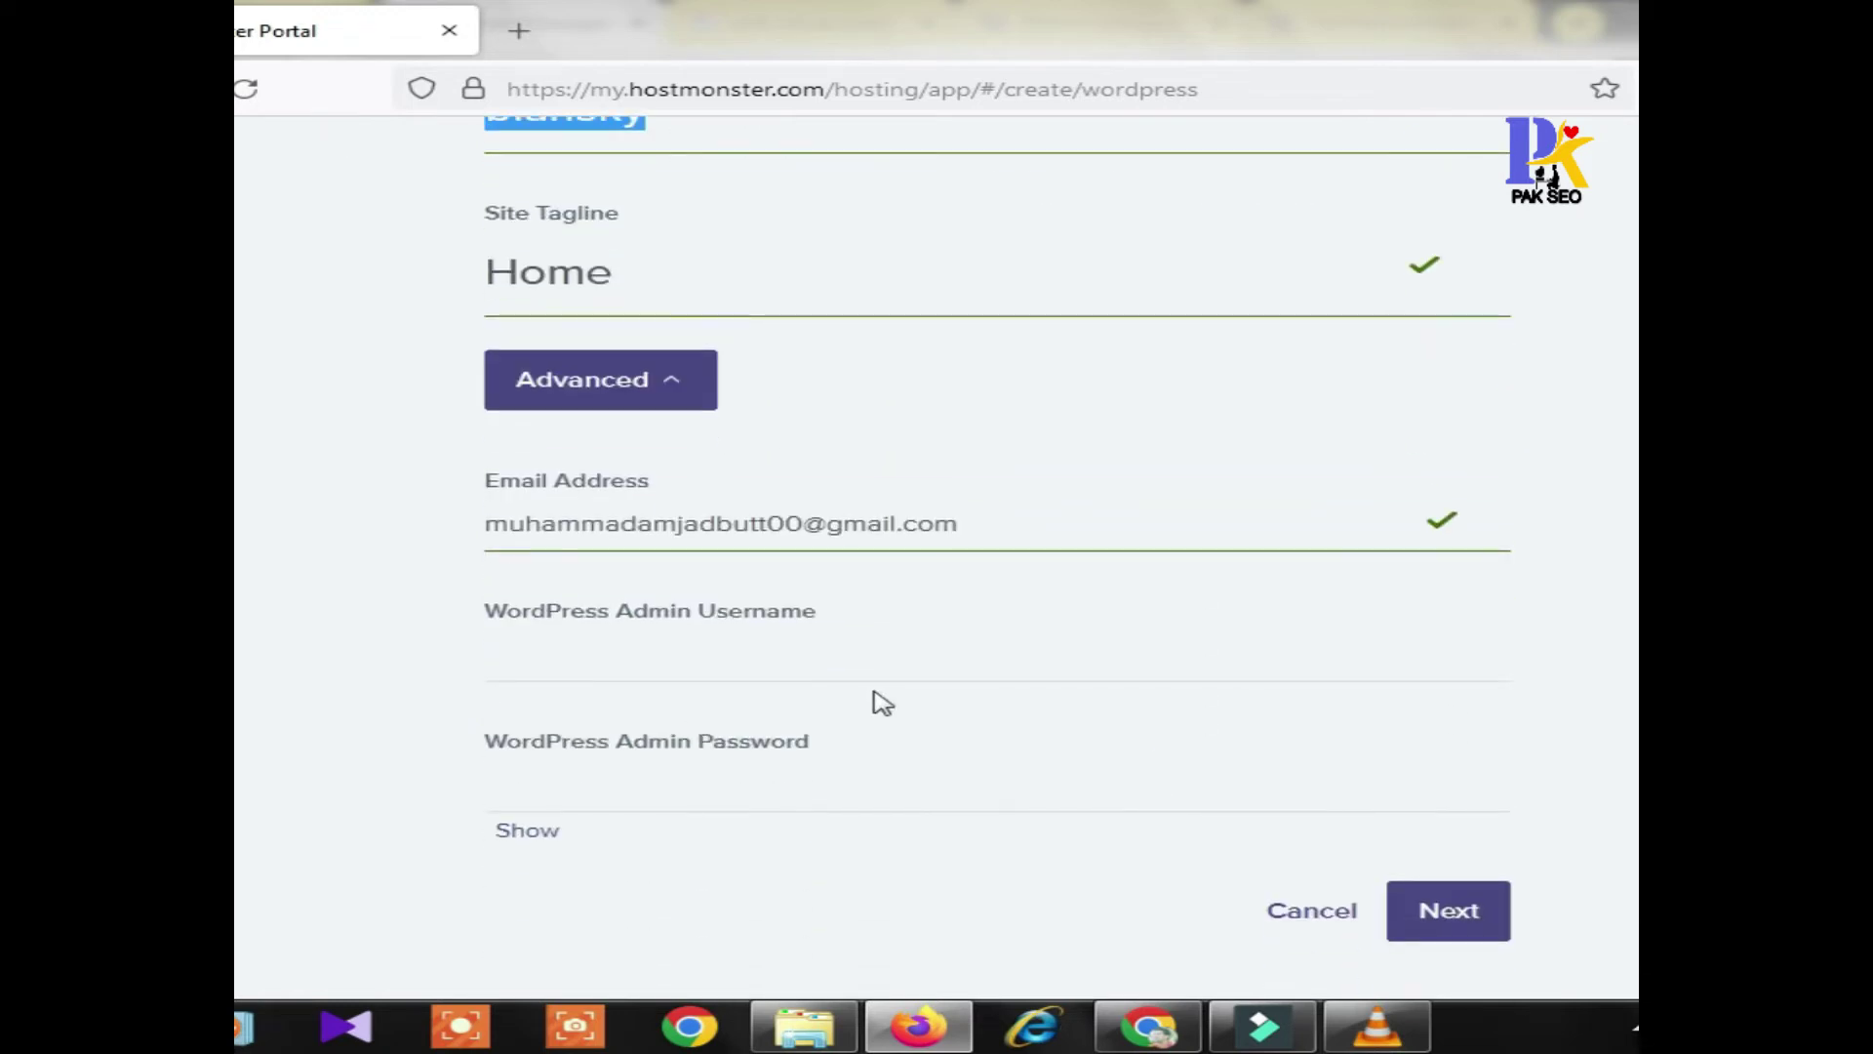
pyautogui.click(589, 659)
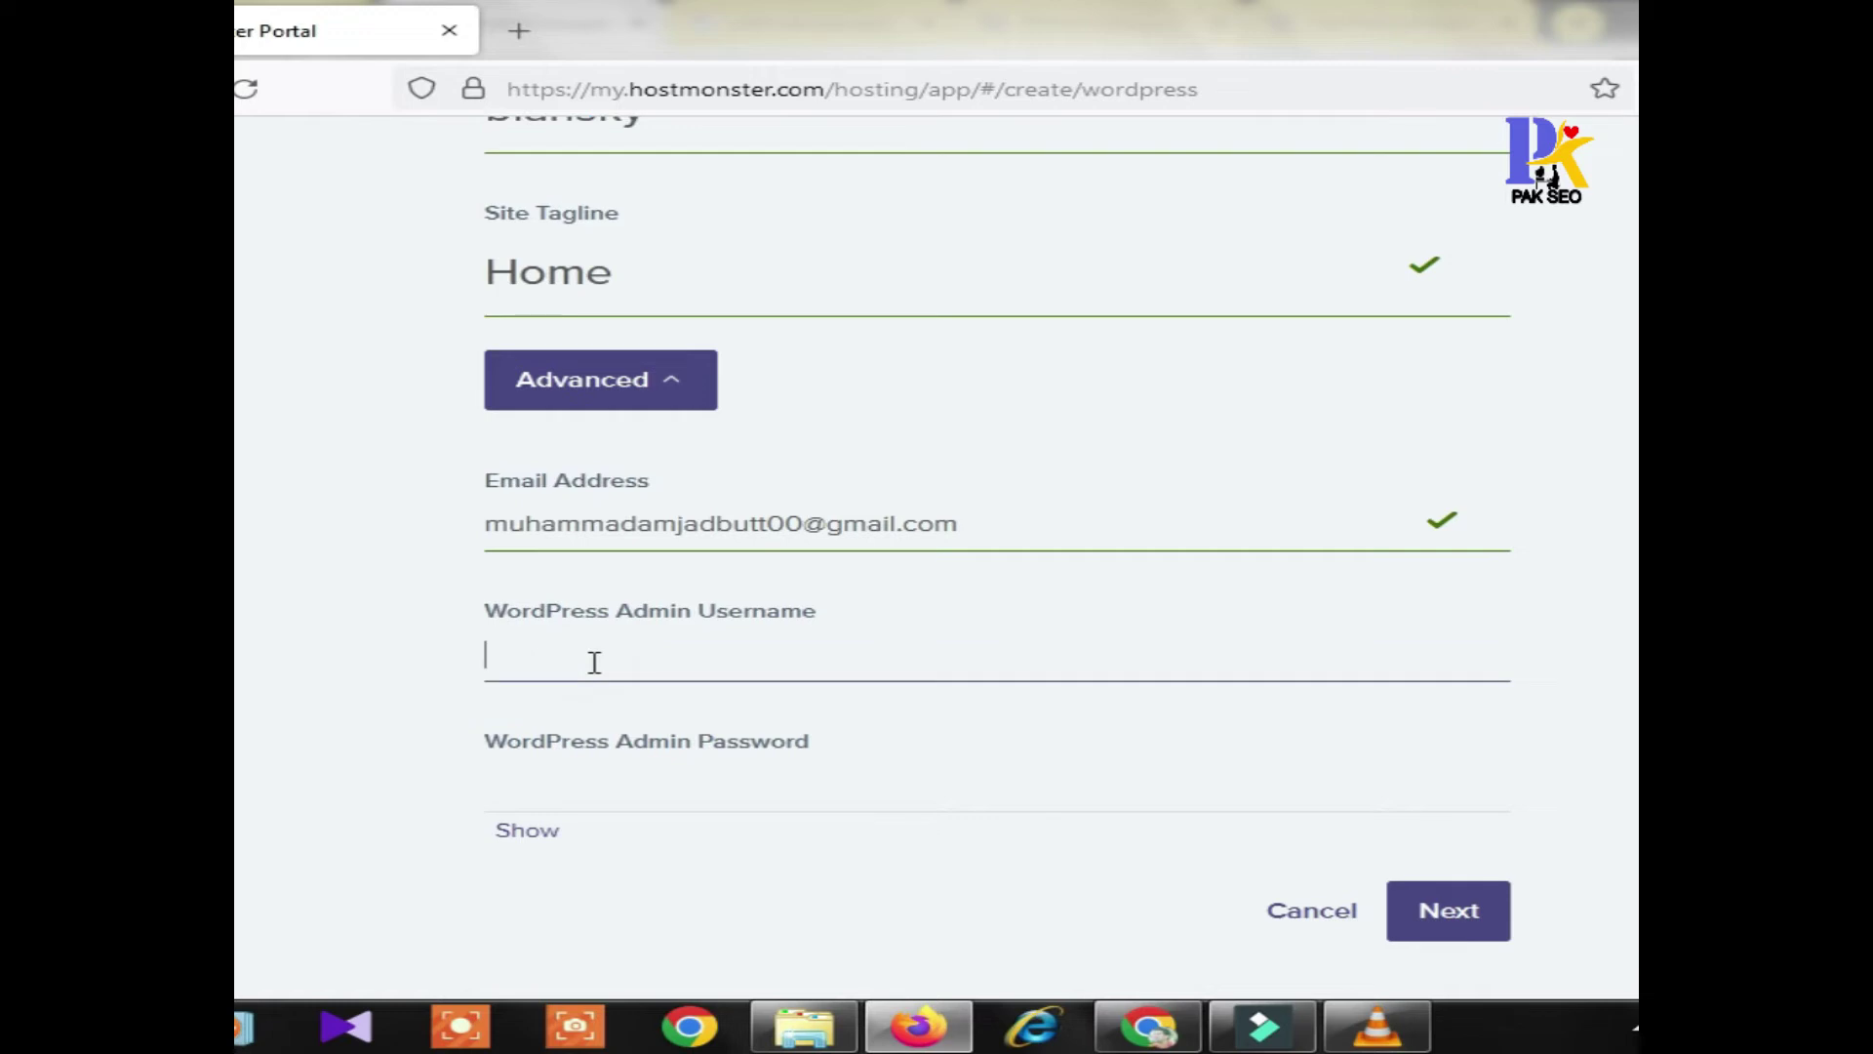
pyautogui.hotkey('ctrl', 'v')
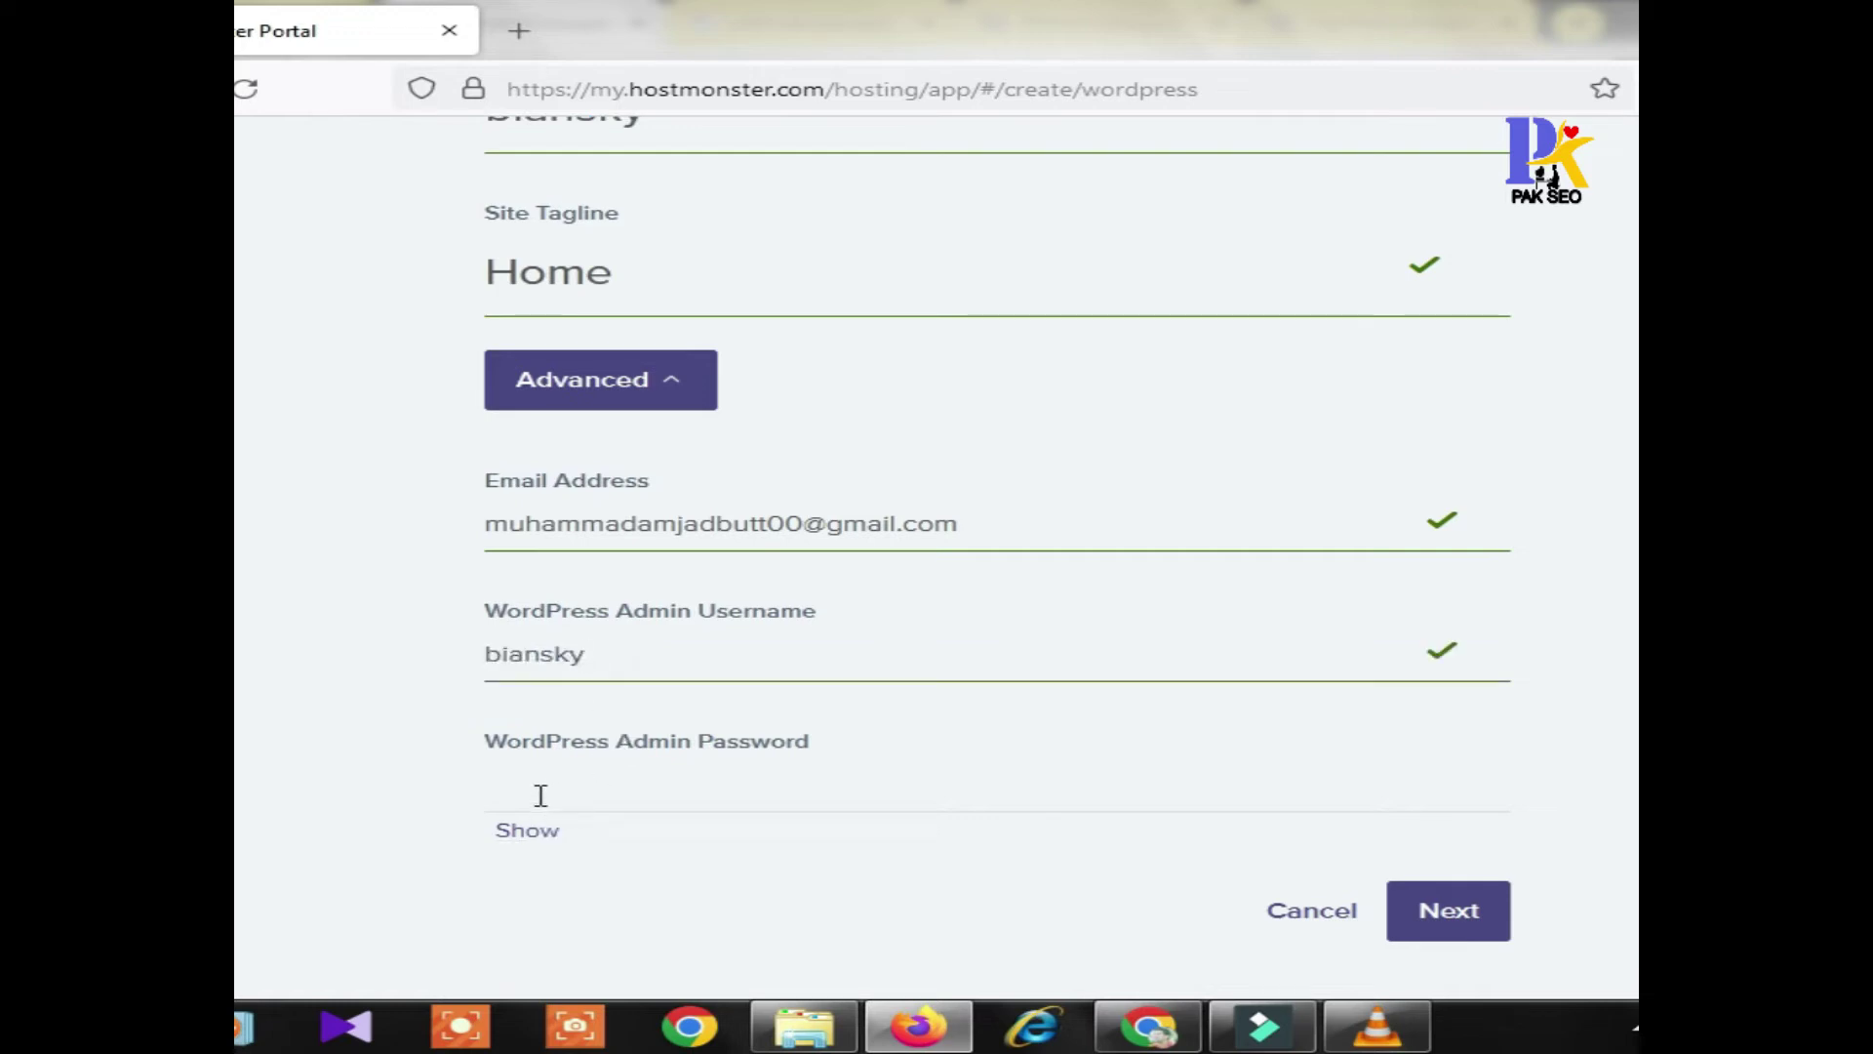
pyautogui.click(542, 793)
pyautogui.write('*******')
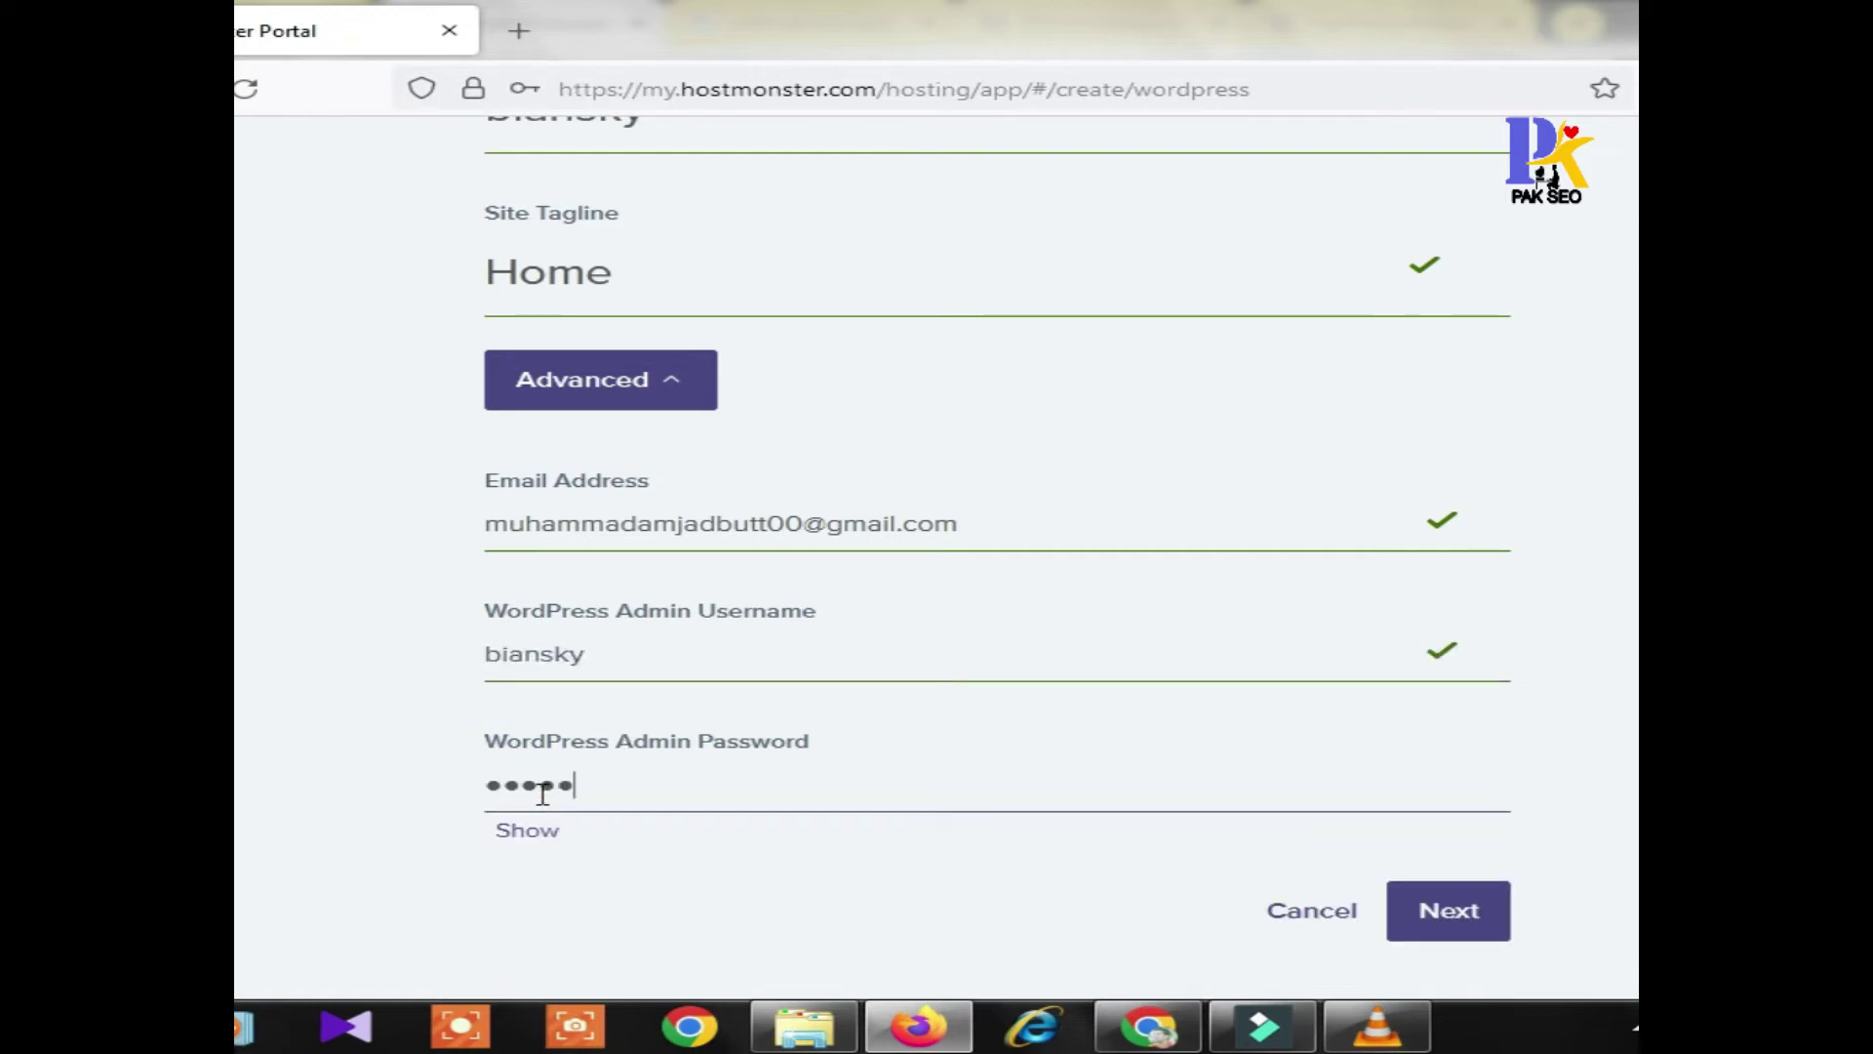
pyautogui.press('BackSpace')
pyautogui.press('BackSpace')
pyautogui.press('BackSpace')
pyautogui.press('BackSpace')
pyautogui.press('BackSpace')
pyautogui.press('BackSpace')
pyautogui.press('BackSpace')
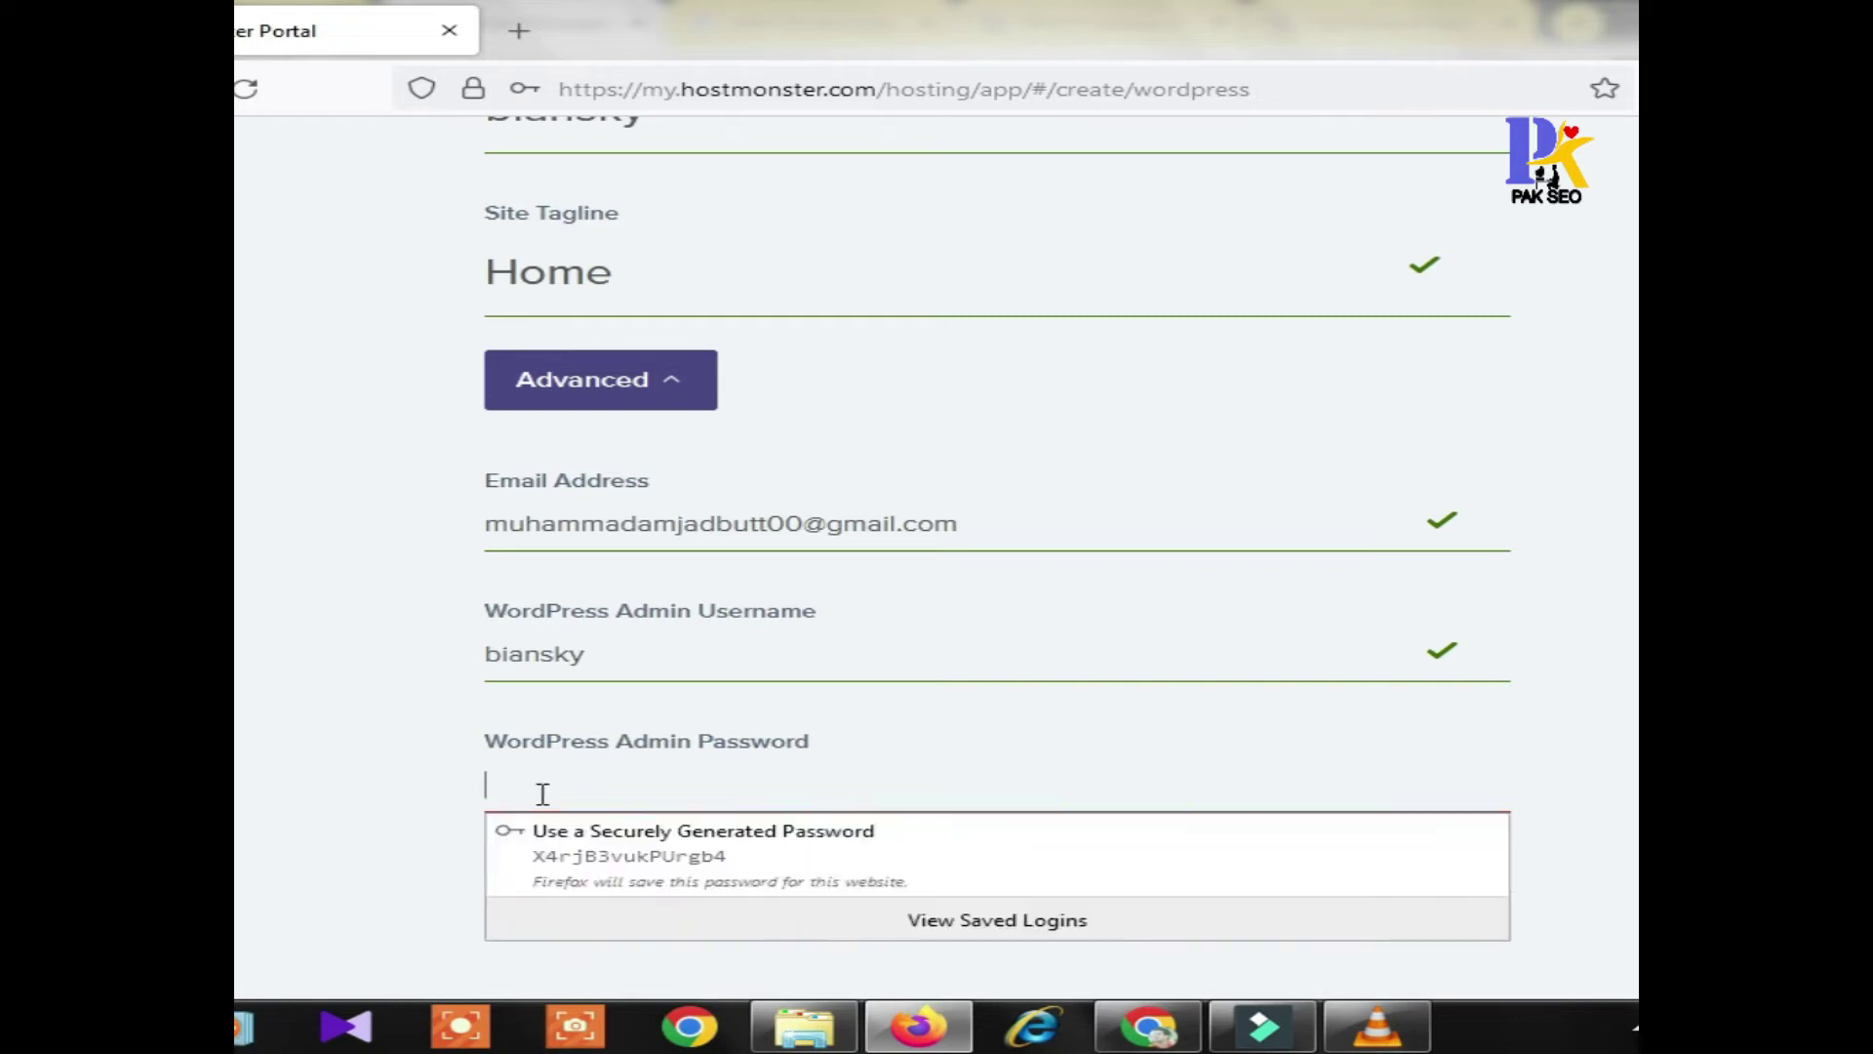
pyautogui.write('************')
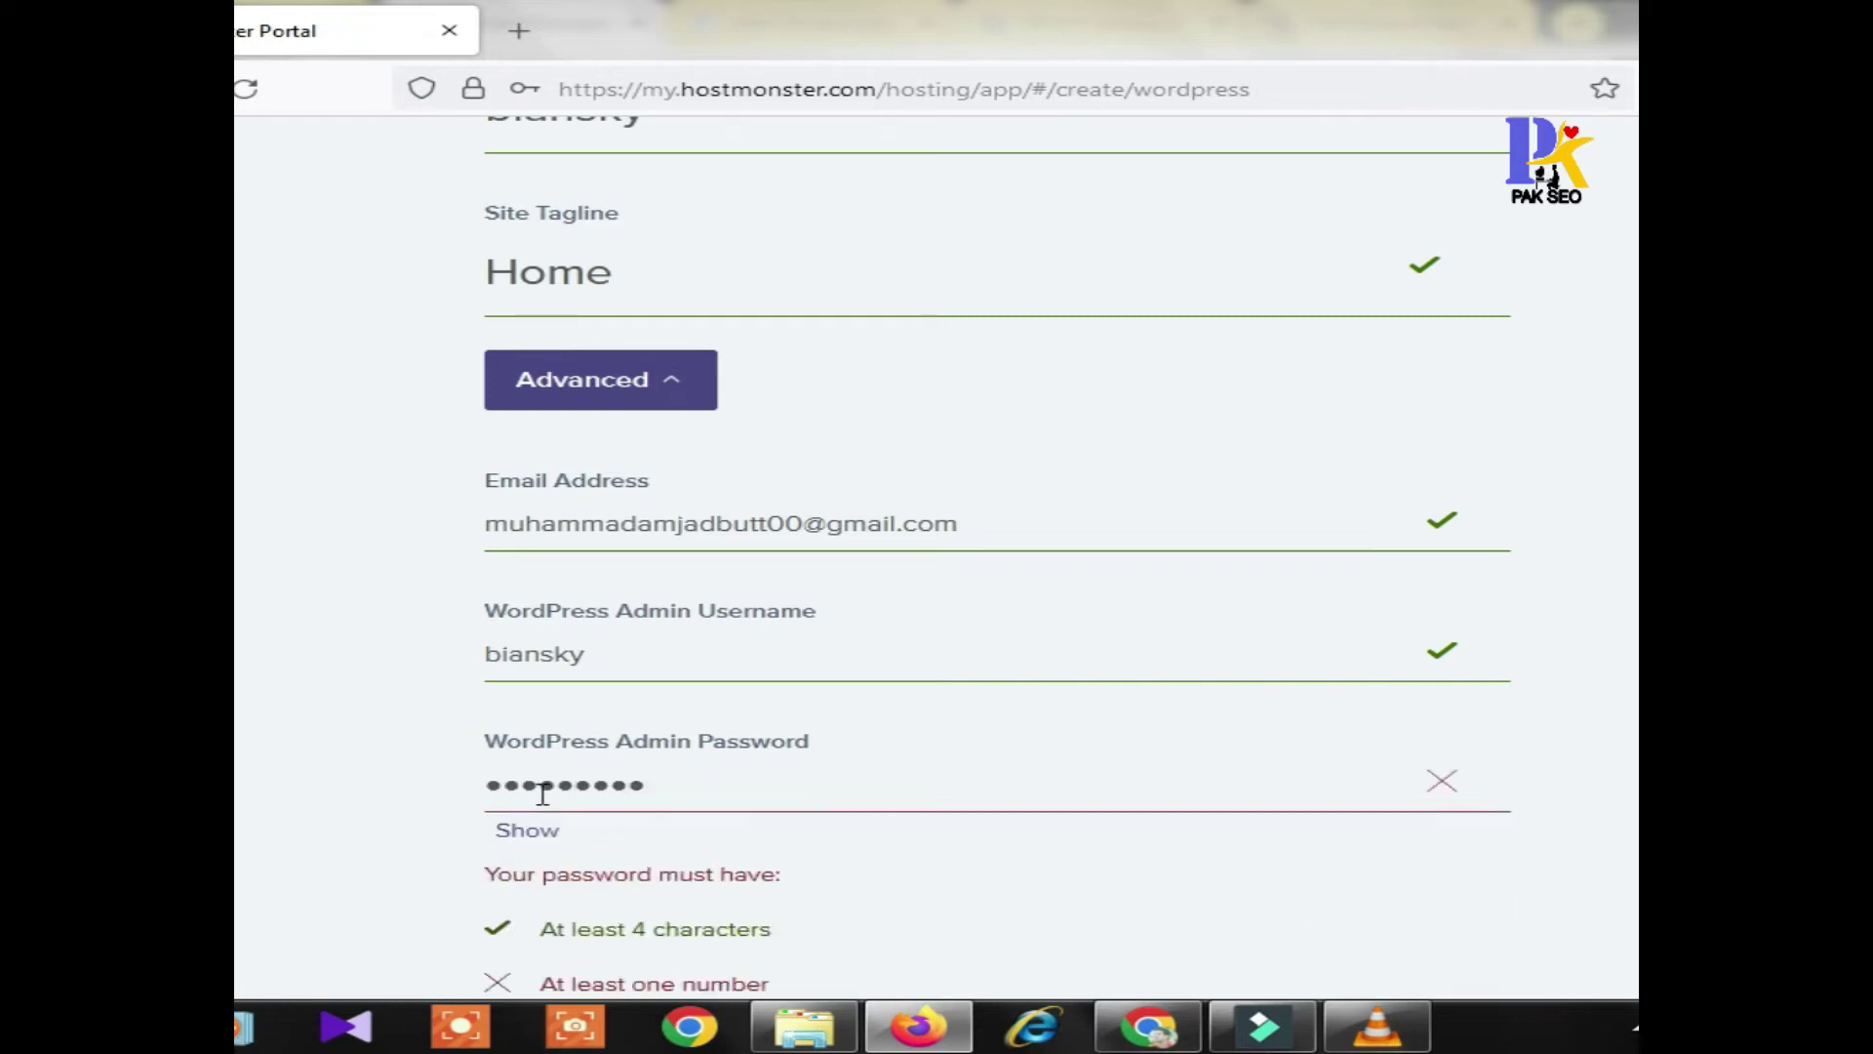
pyautogui.write('******')
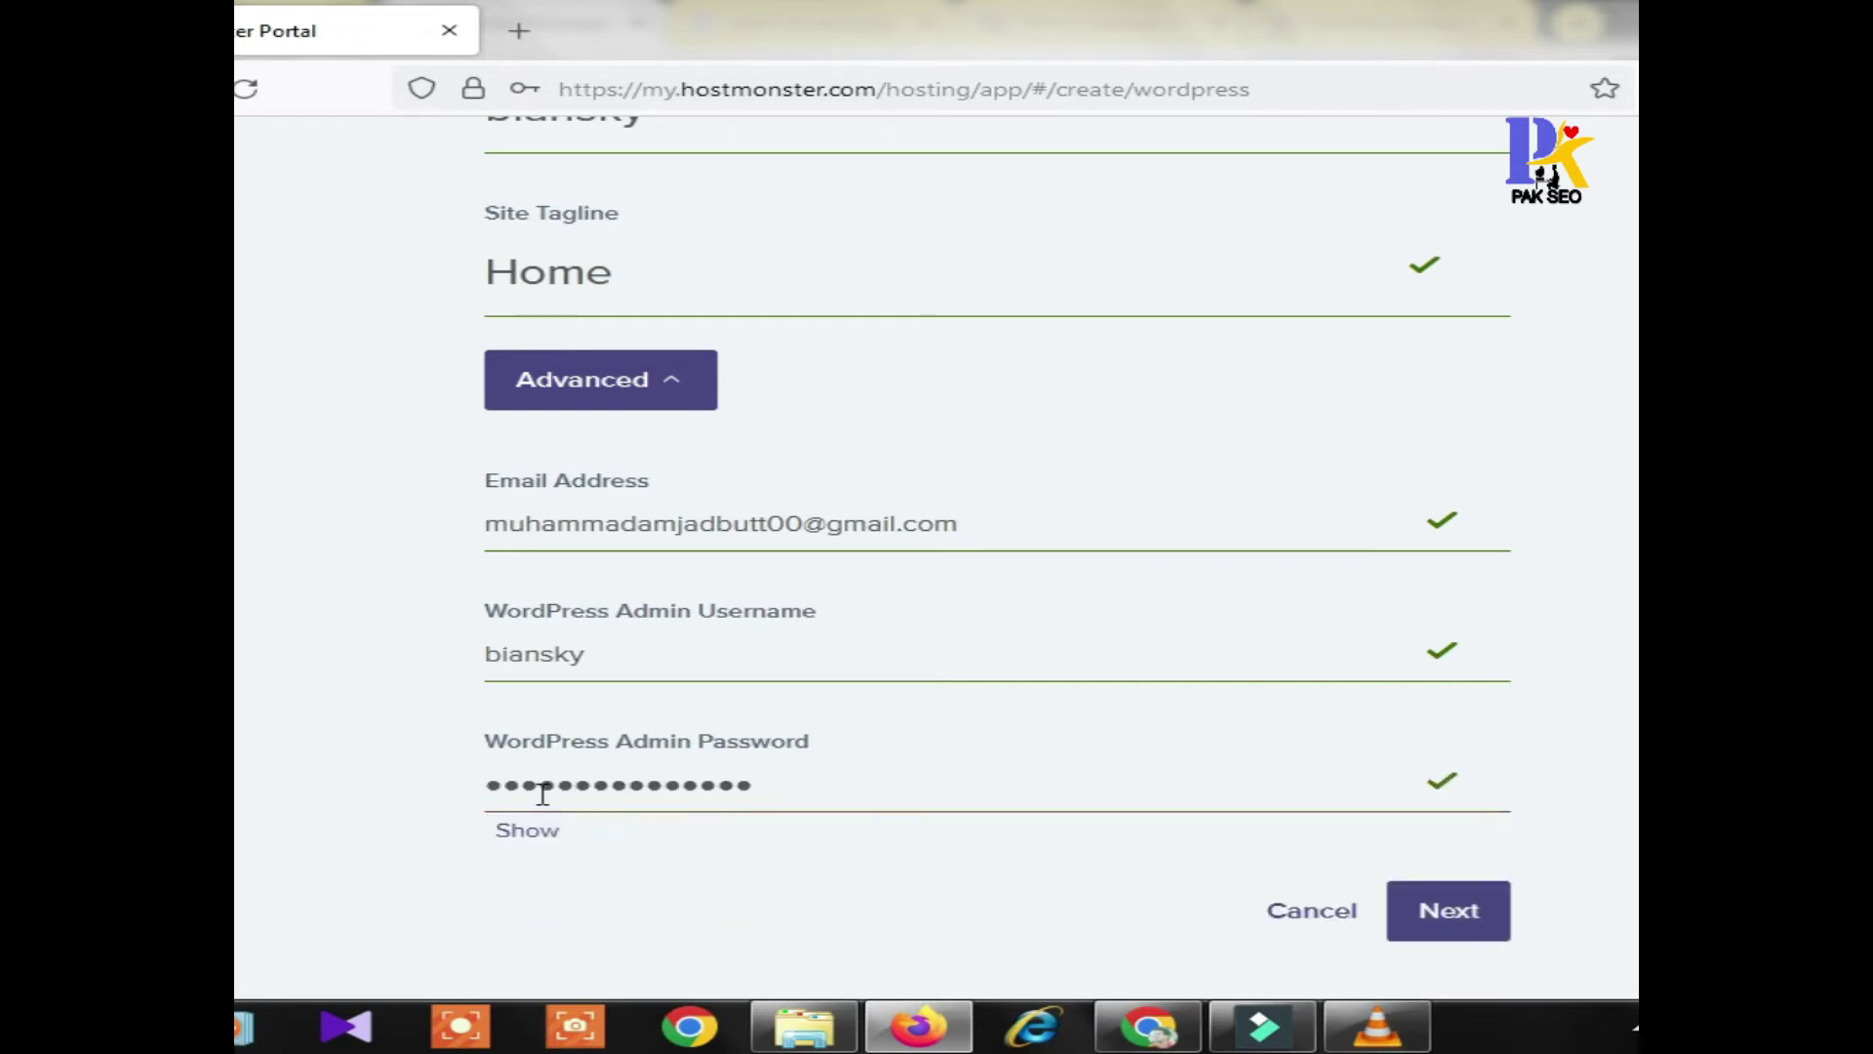
pyautogui.write('*')
# Choose biansky.com as the WordPress site's domain and start the installation
pyautogui.click(1429, 915)
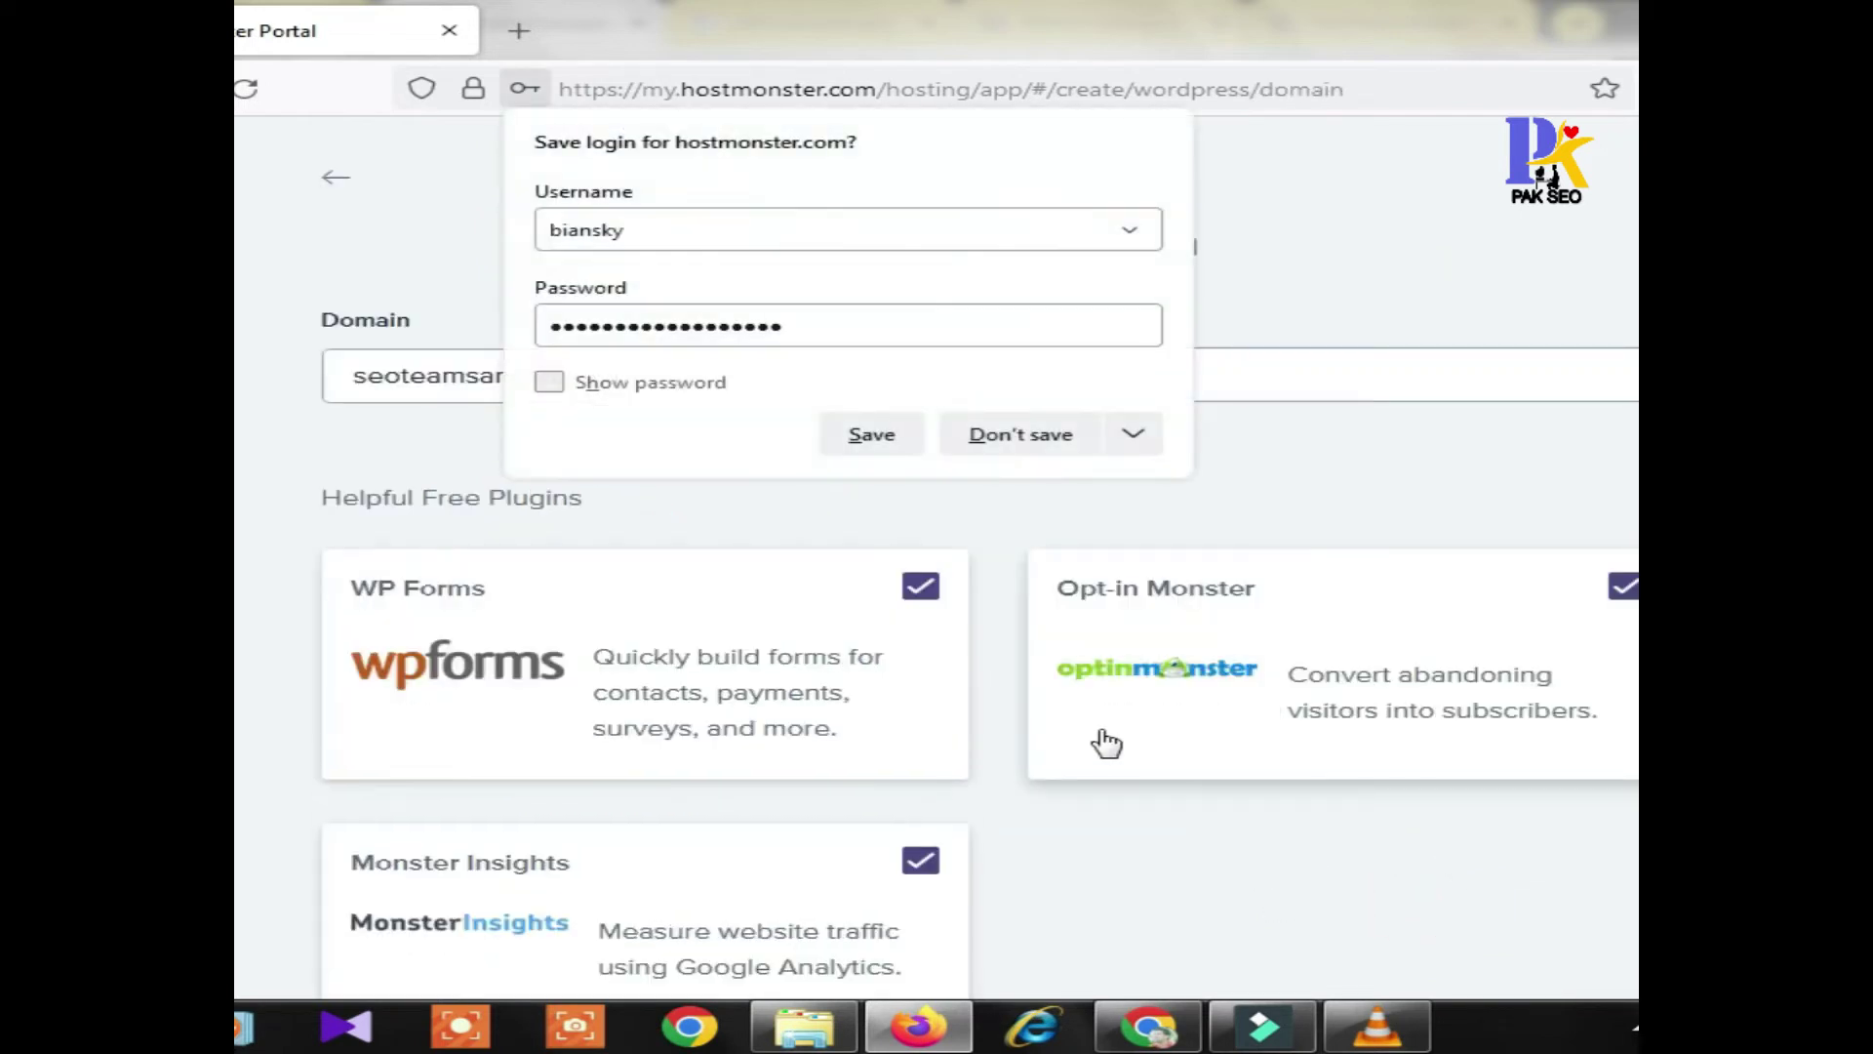
pyautogui.click(972, 431)
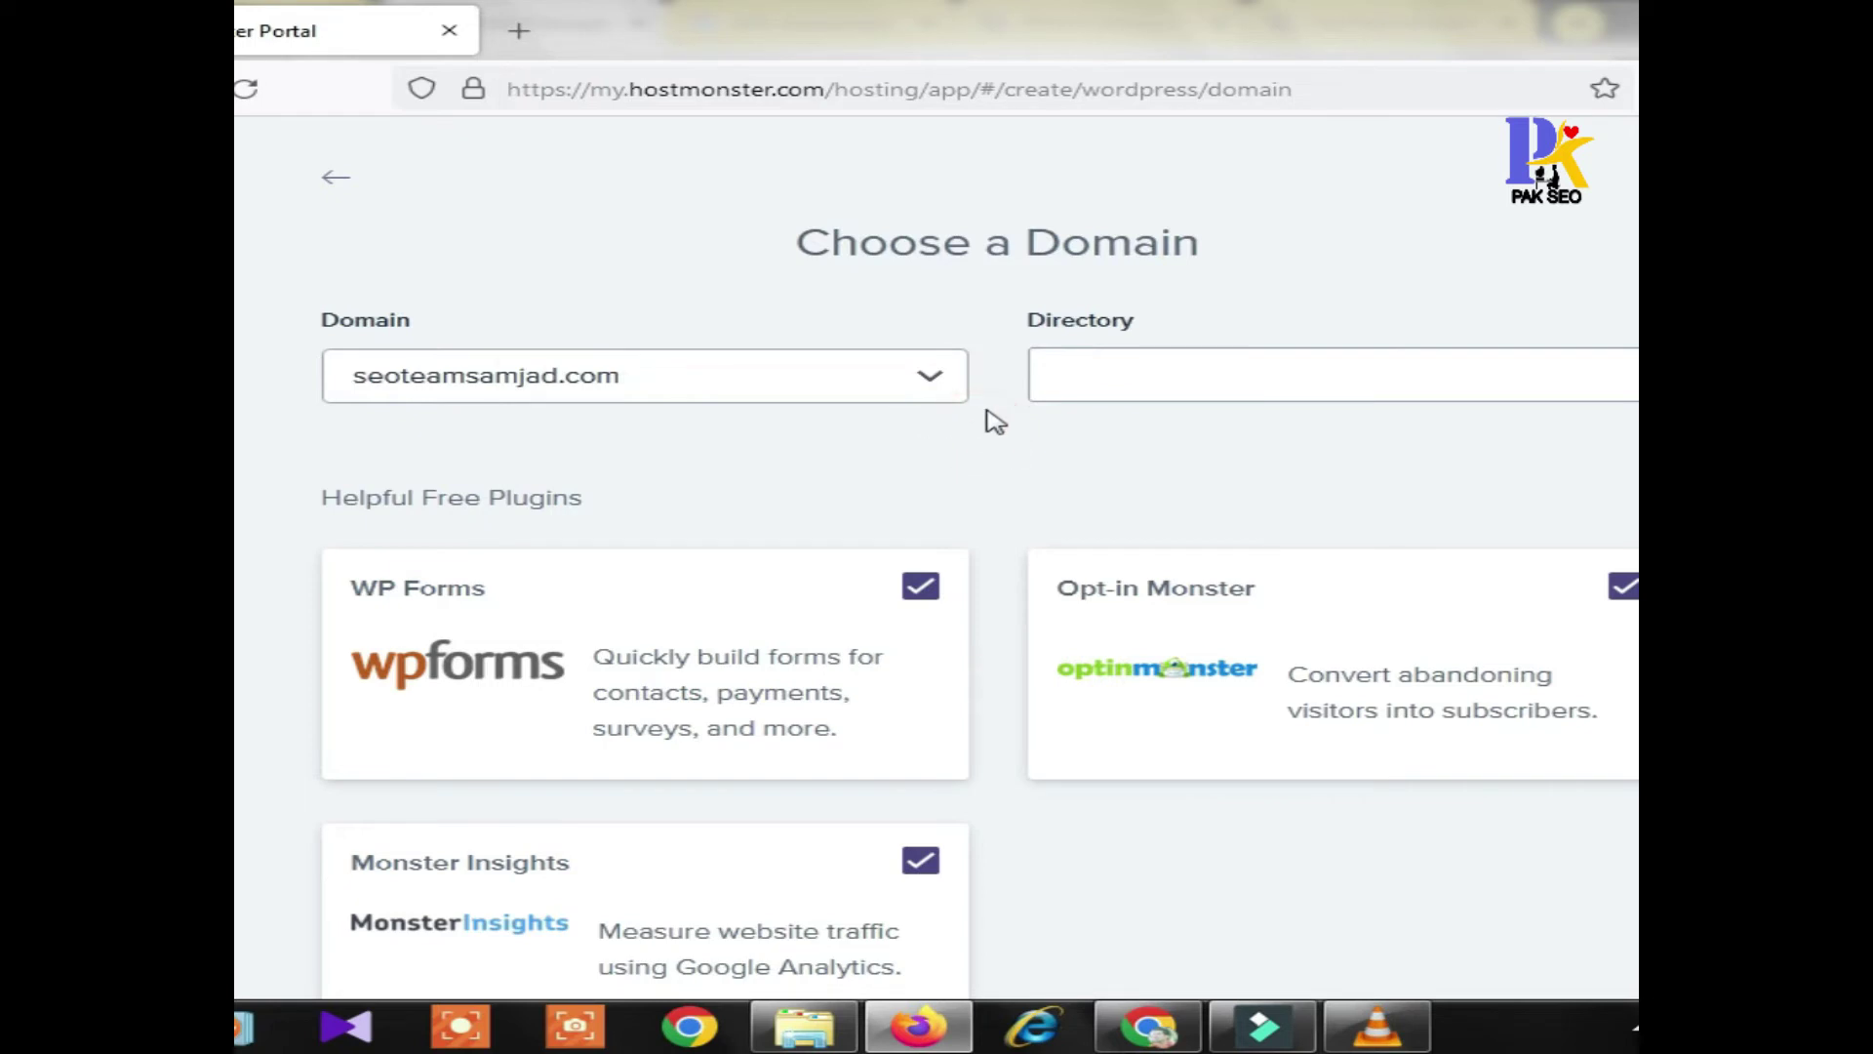
pyautogui.click(594, 367)
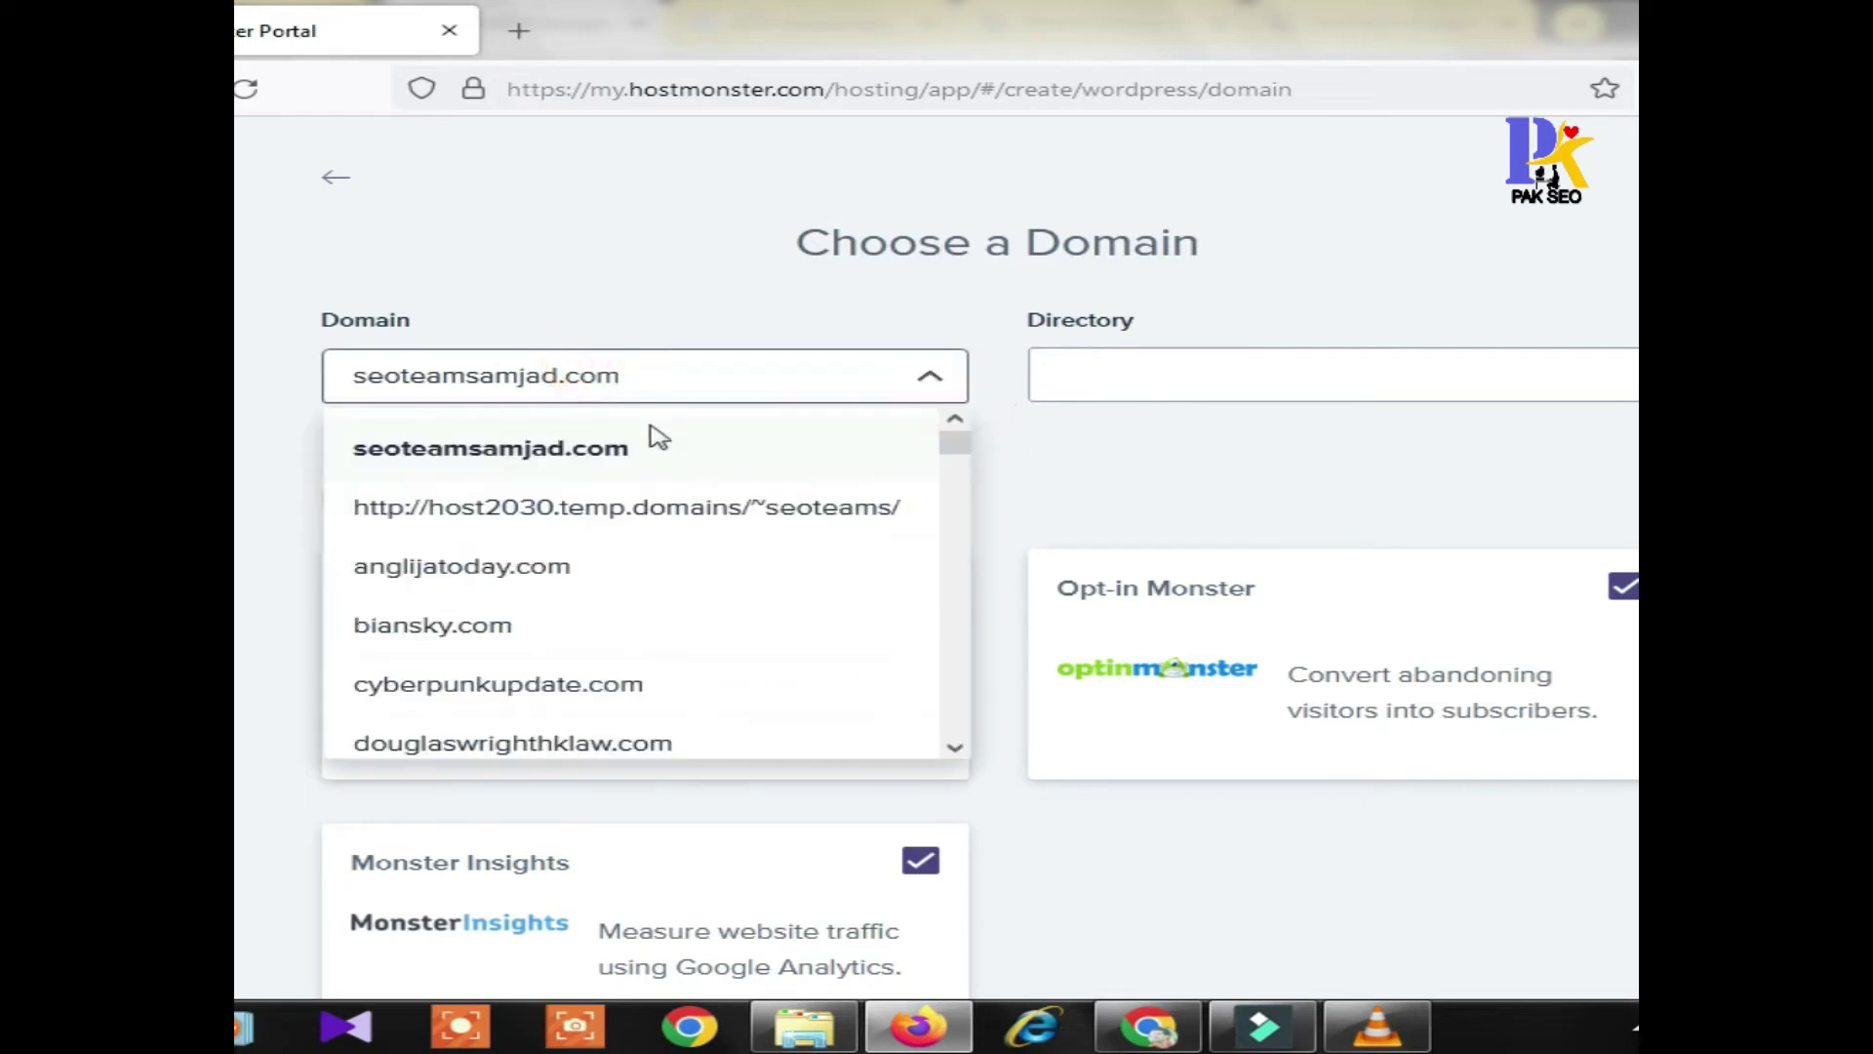
pyautogui.click(453, 630)
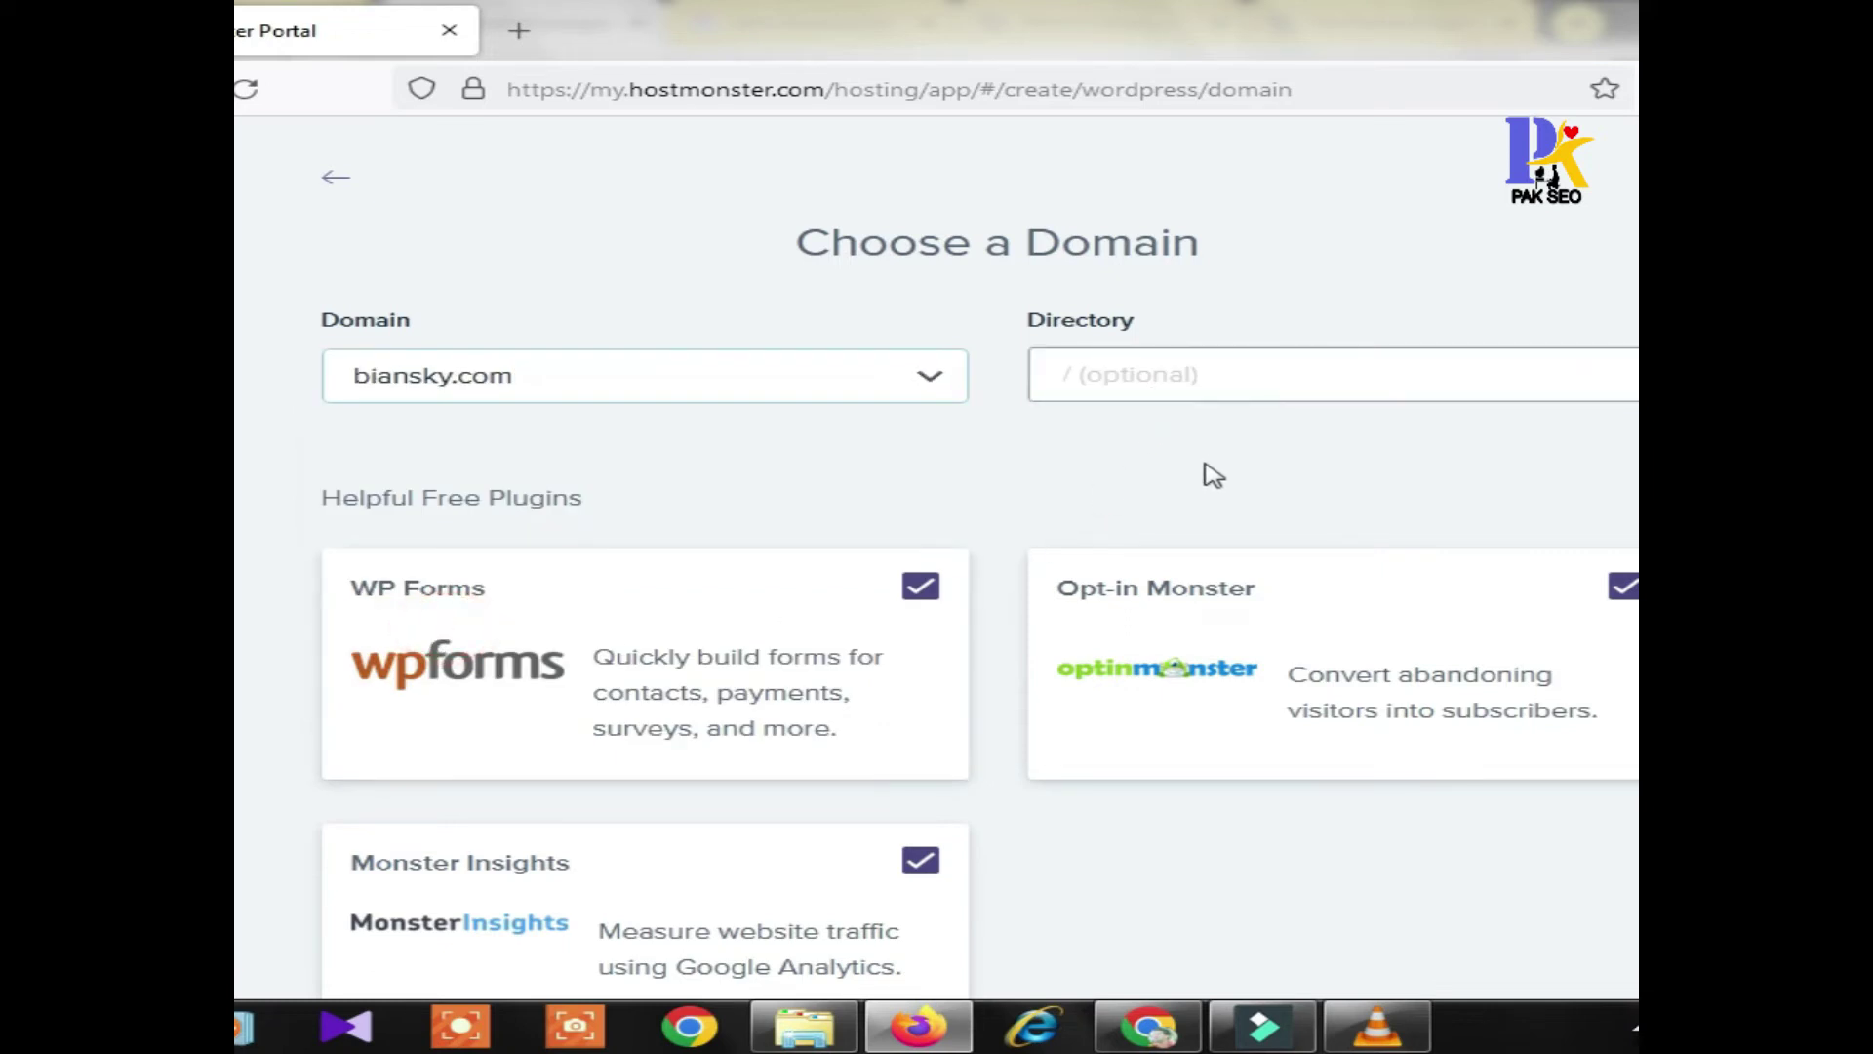
pyautogui.scroll(-3, 1246, 553)
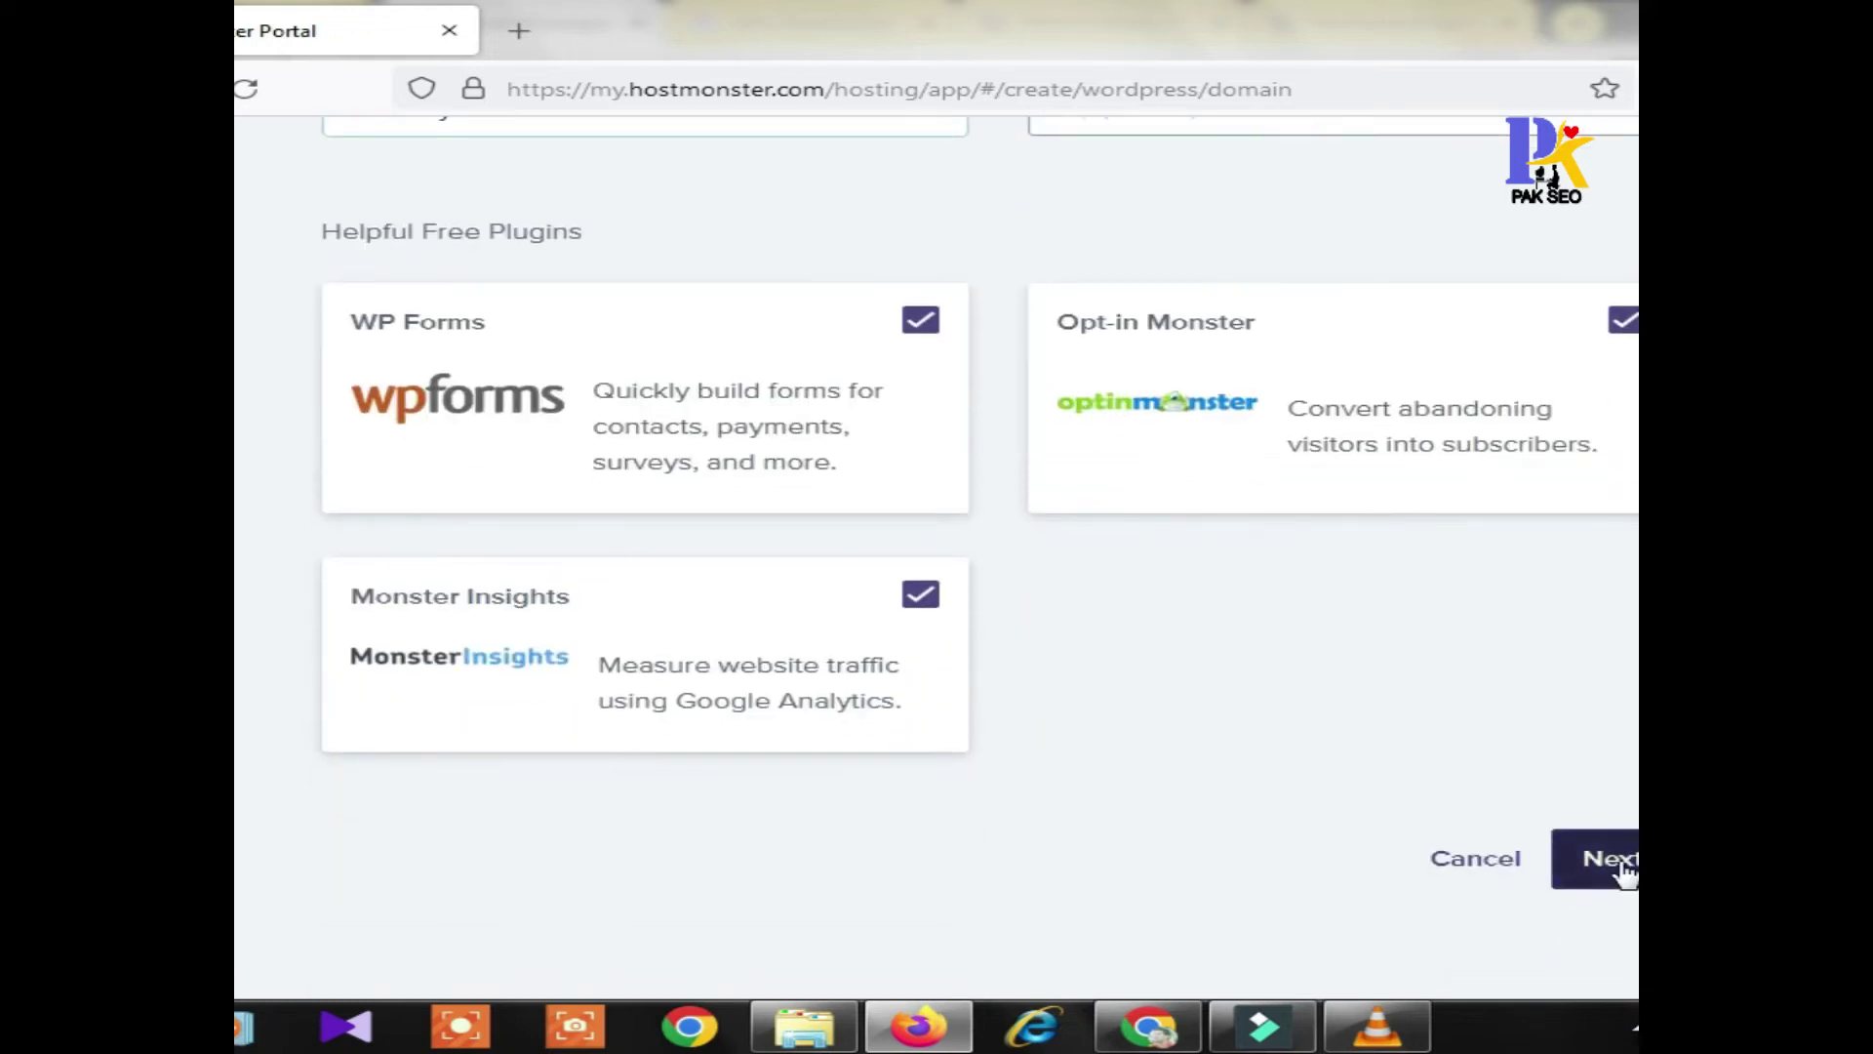
pyautogui.click(1598, 858)
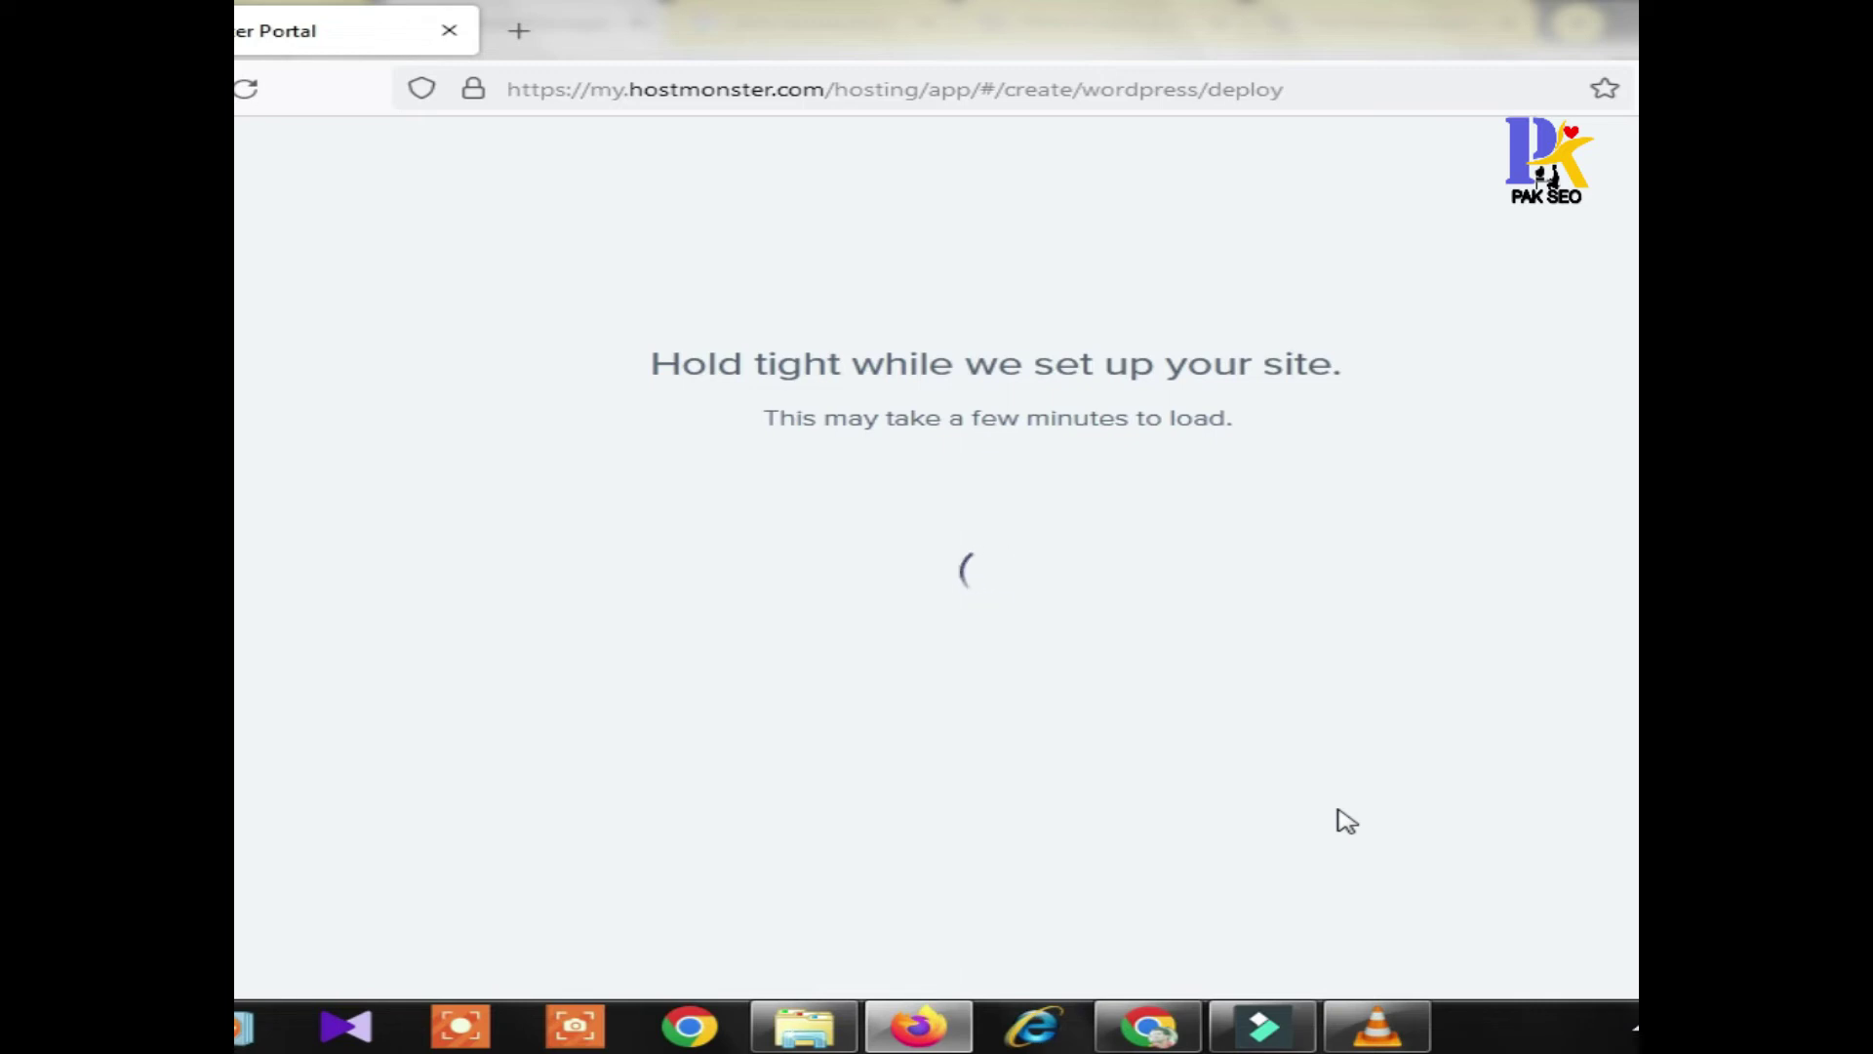
pyautogui.click(1148, 1027)
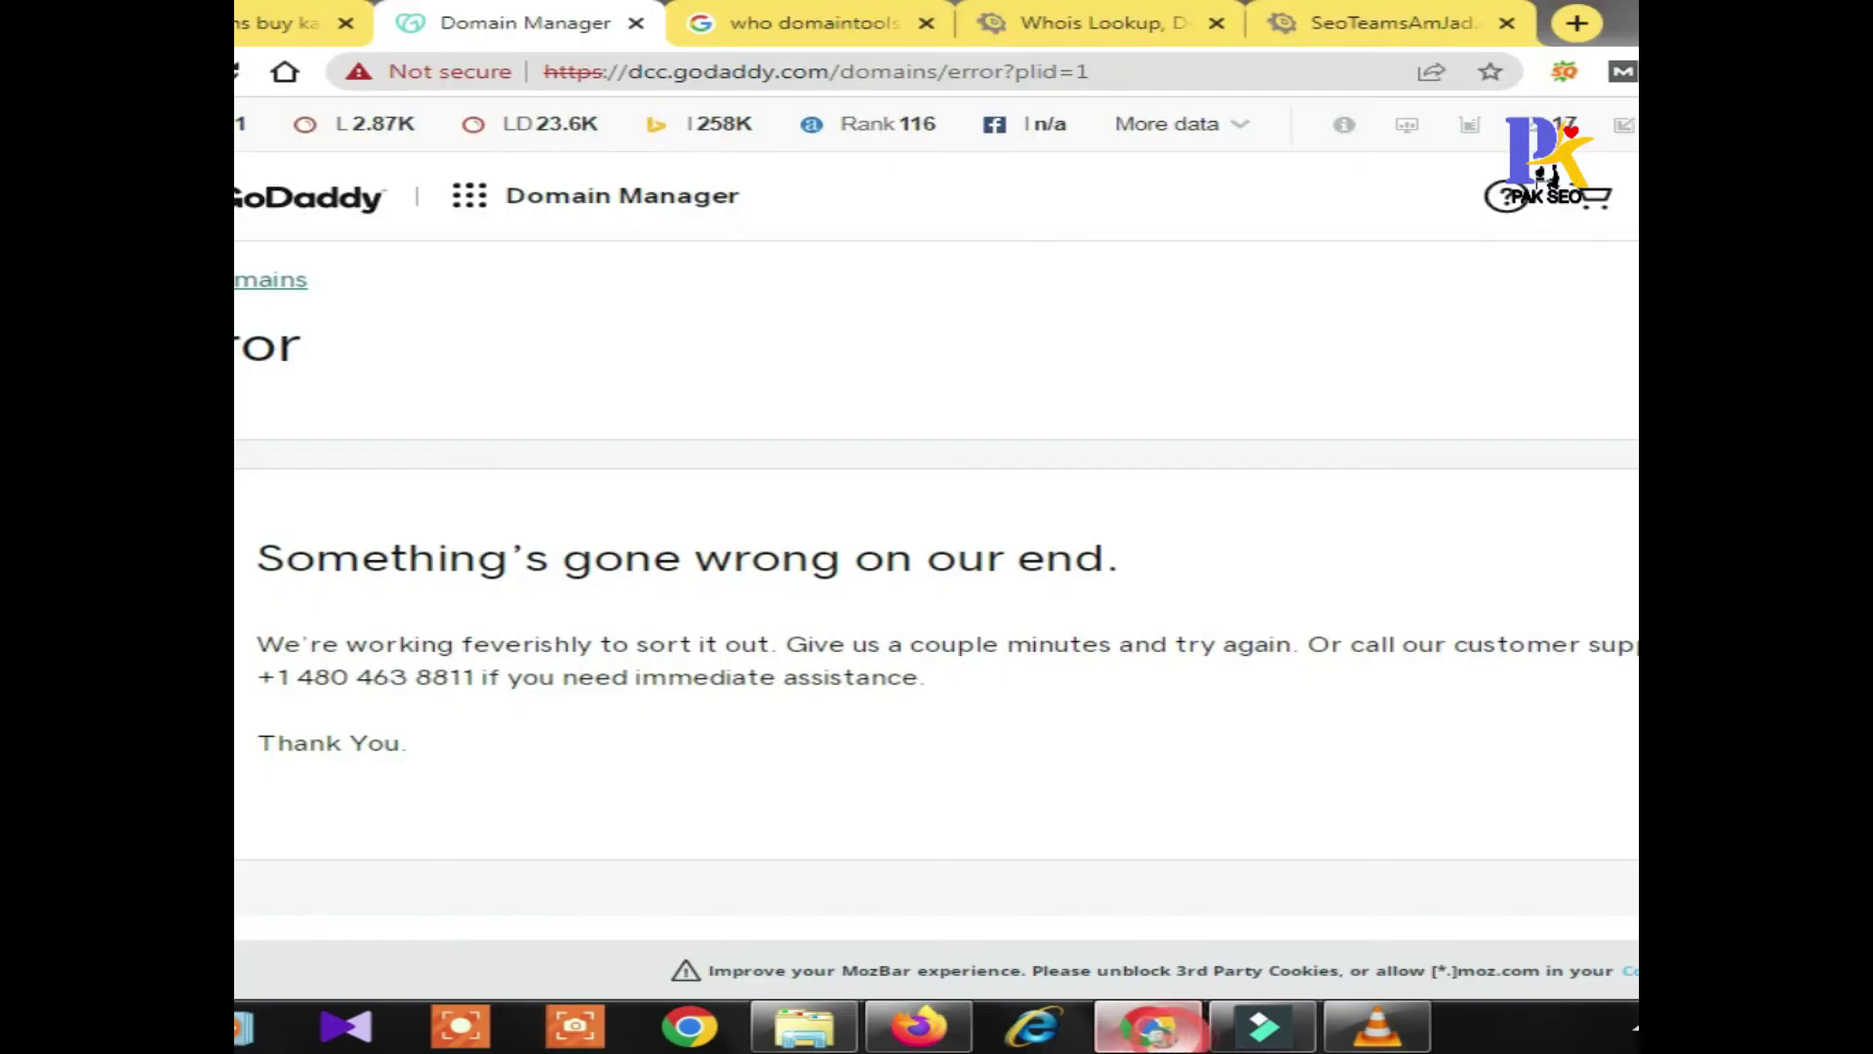
pyautogui.click(288, 23)
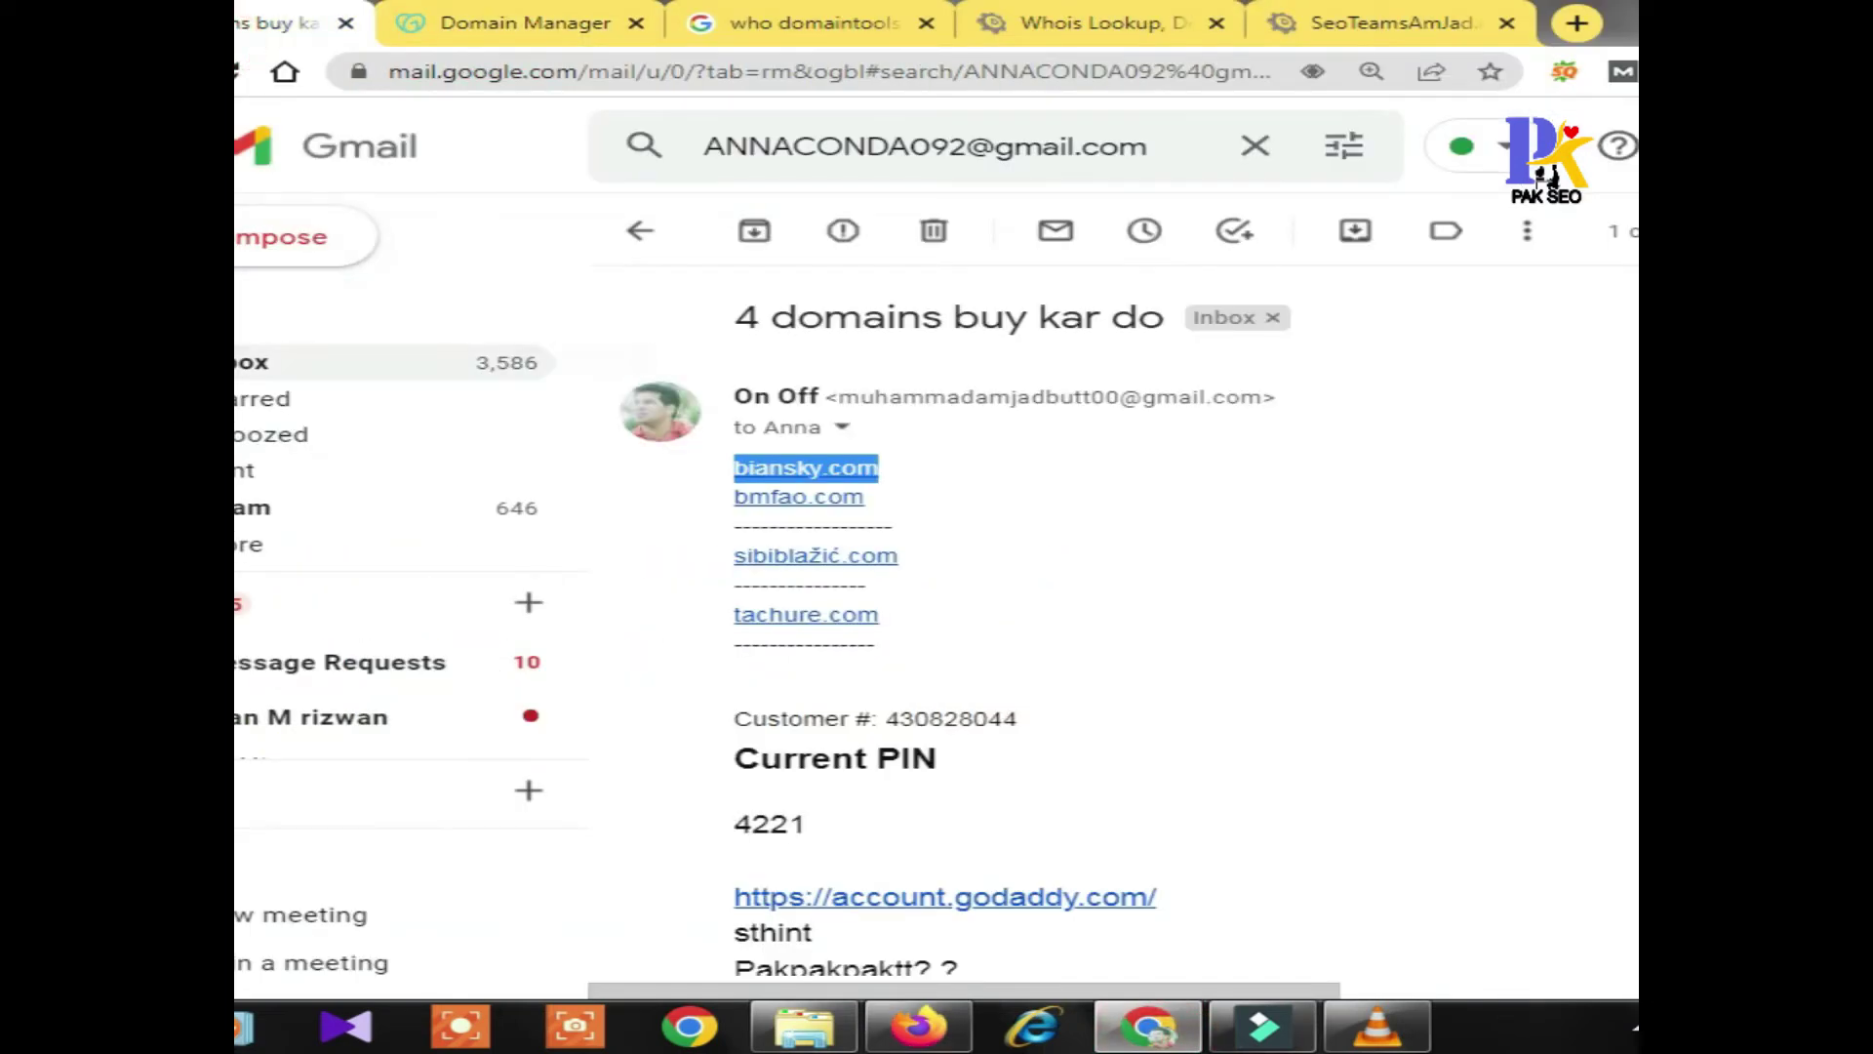
pyautogui.click(256, 362)
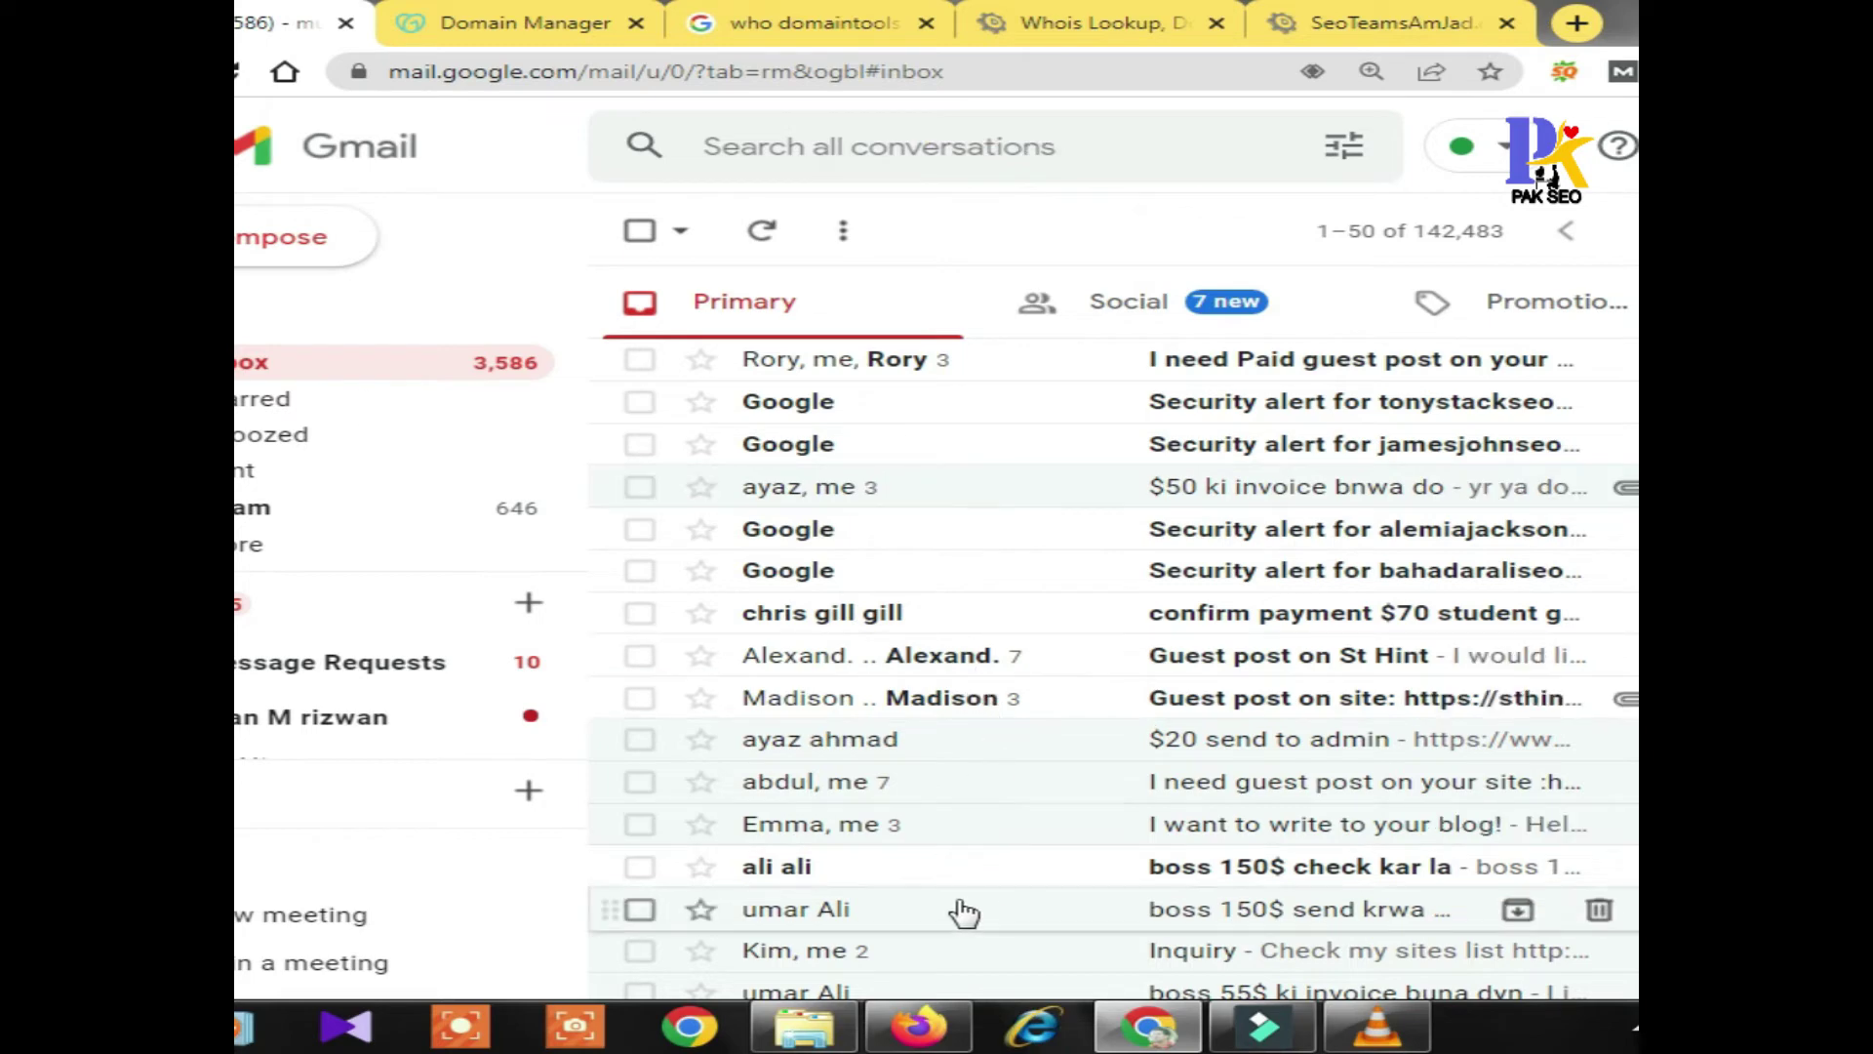
pyautogui.click(913, 1027)
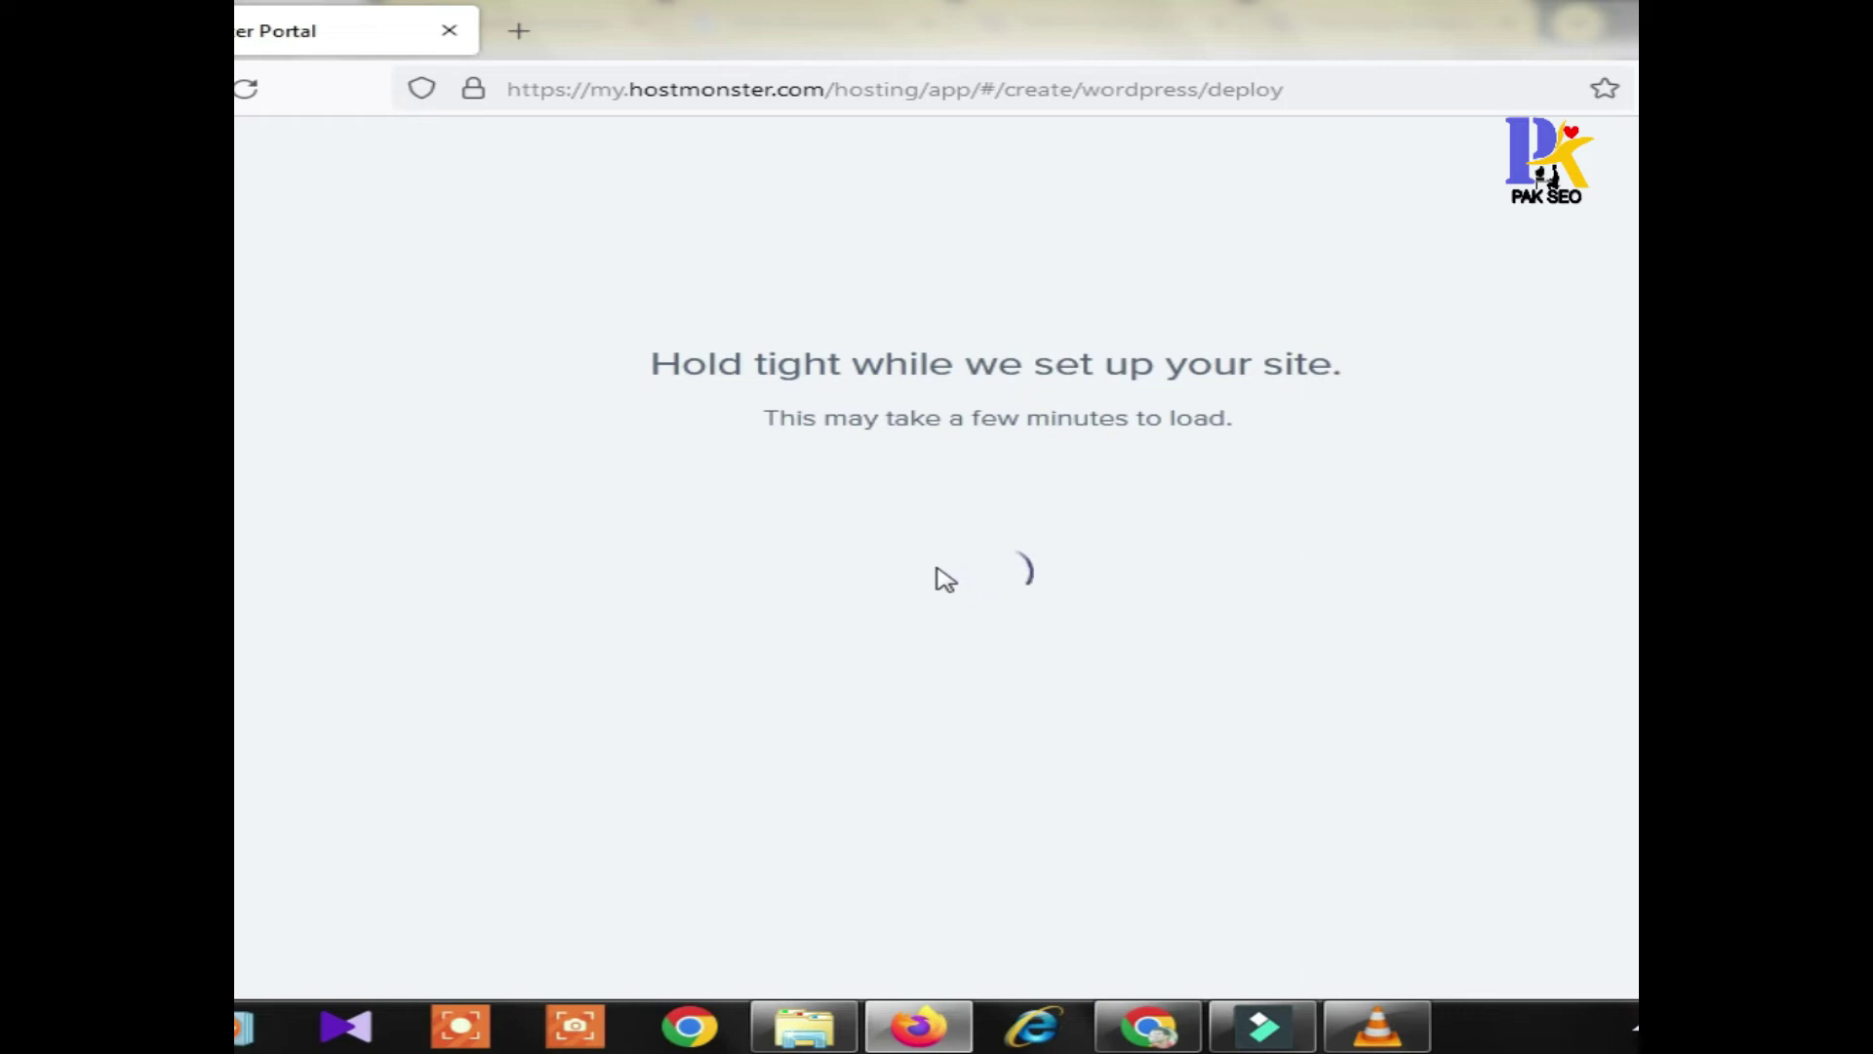
pyautogui.click(1166, 1042)
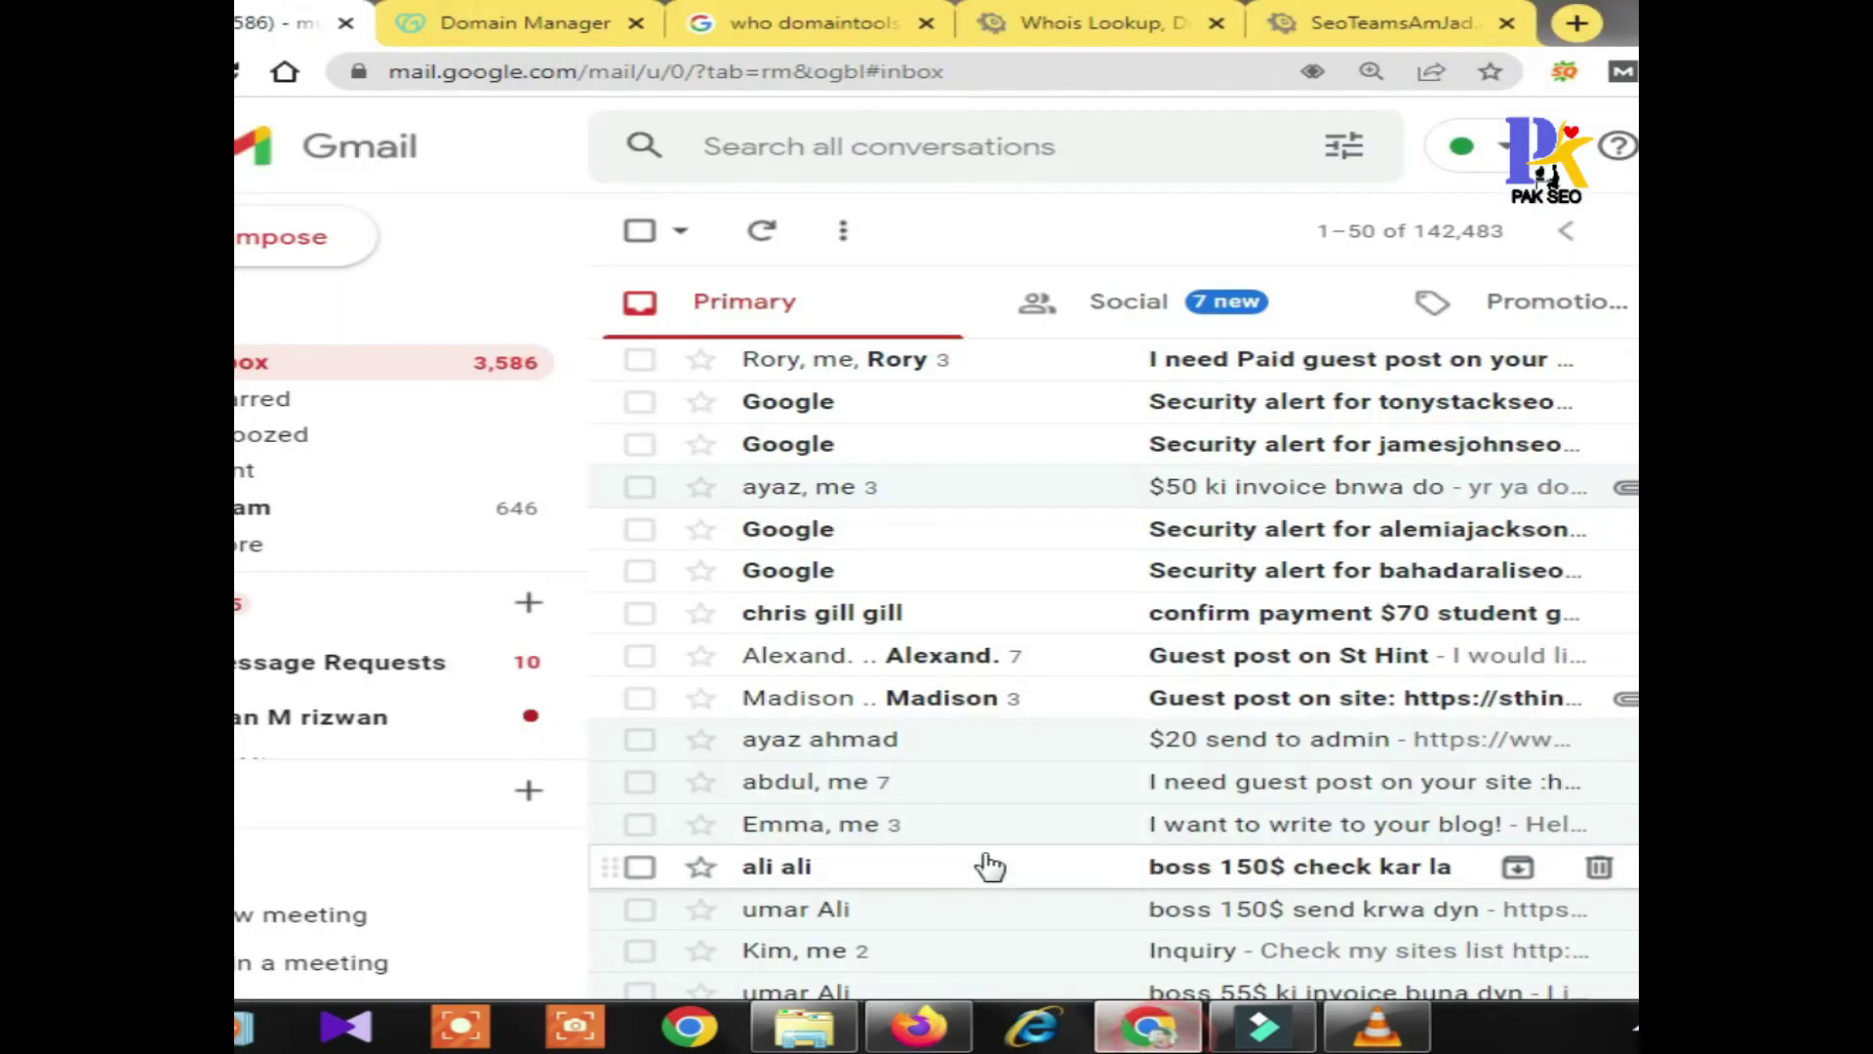
pyautogui.click(273, 376)
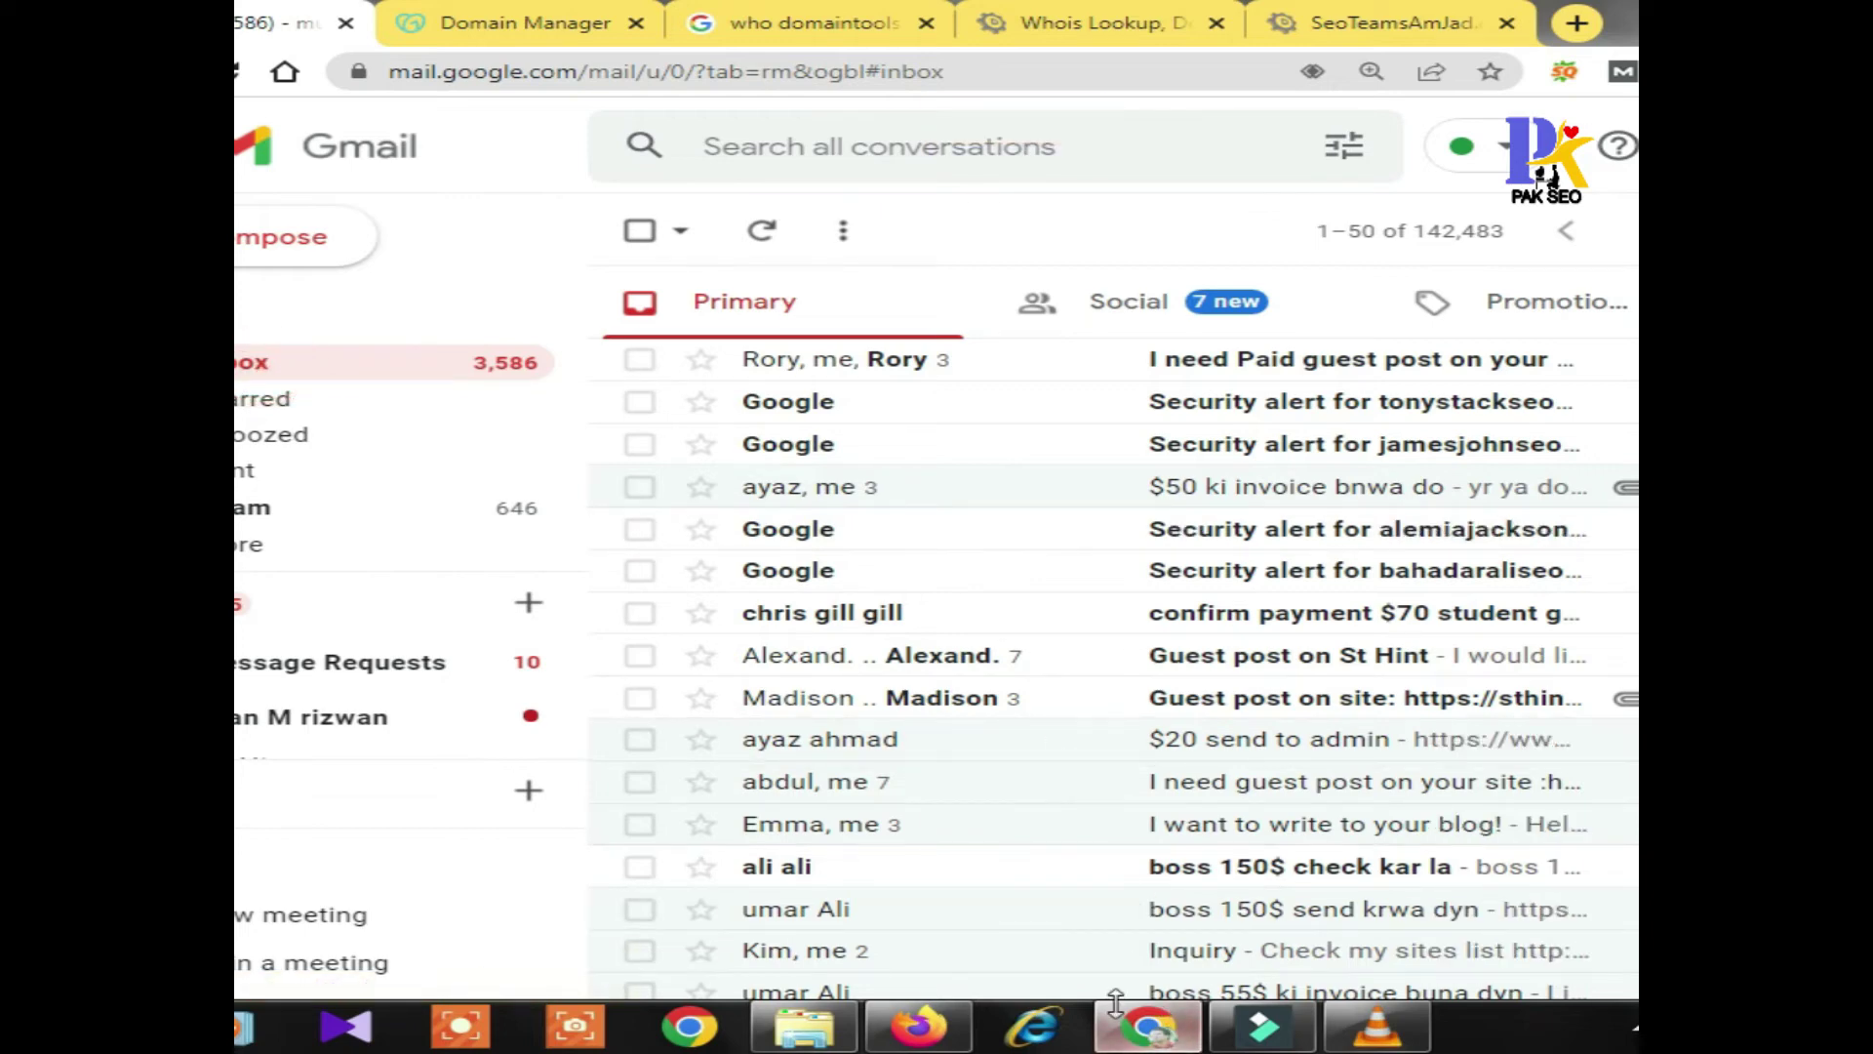
pyautogui.click(918, 1026)
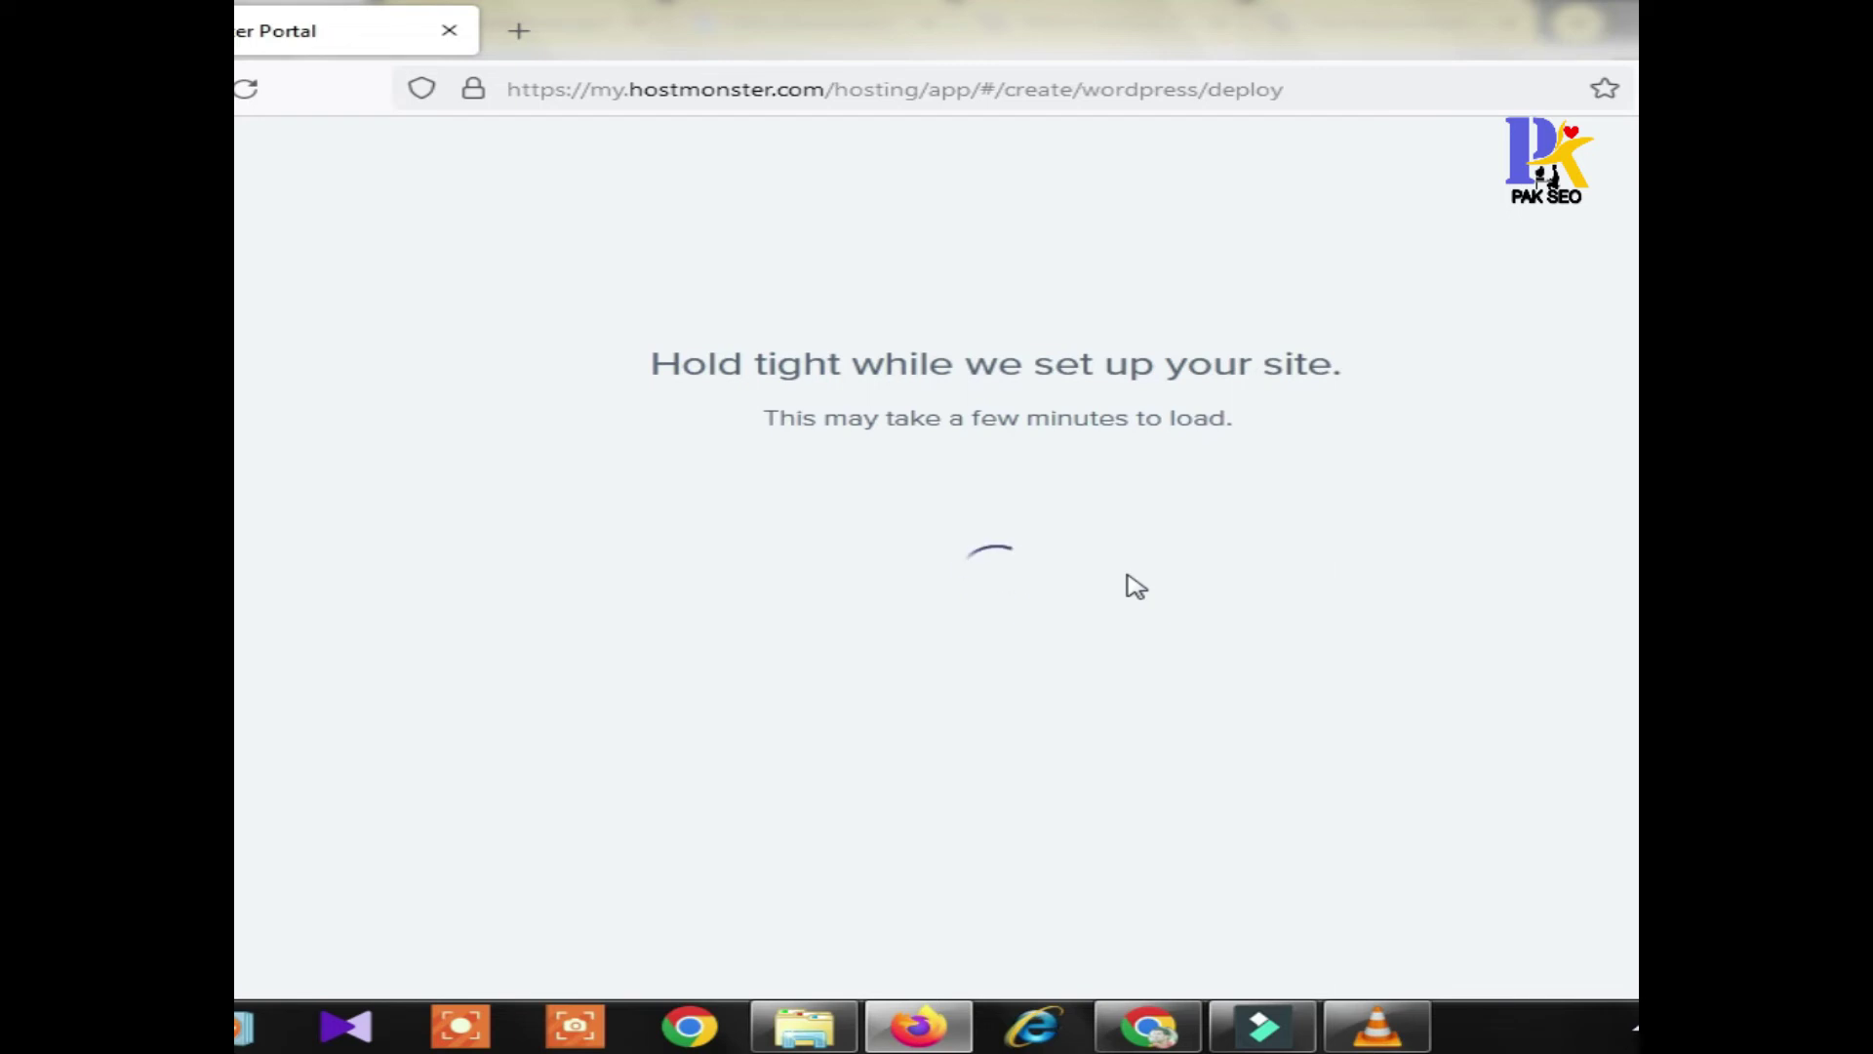
# Open the Gmail notice that biansky.com's plugins were automatically updated
pyautogui.click(1148, 1027)
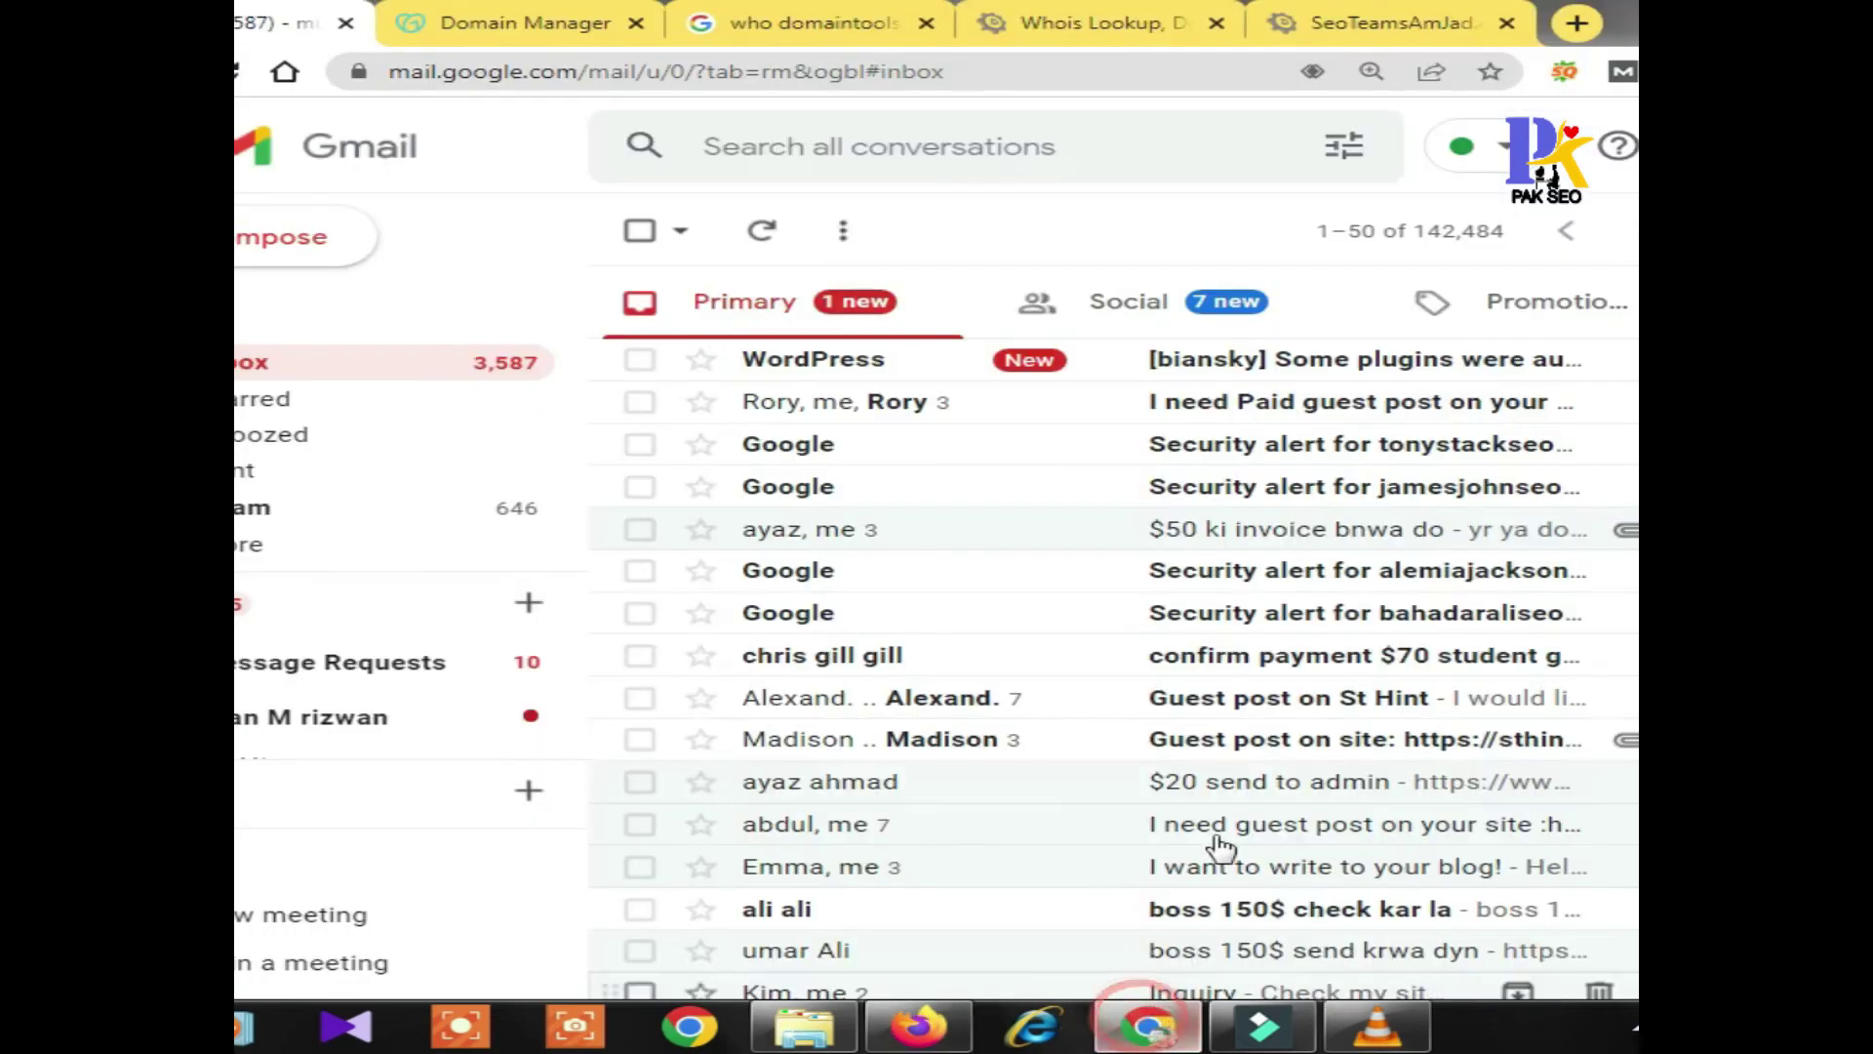
pyautogui.click(1210, 361)
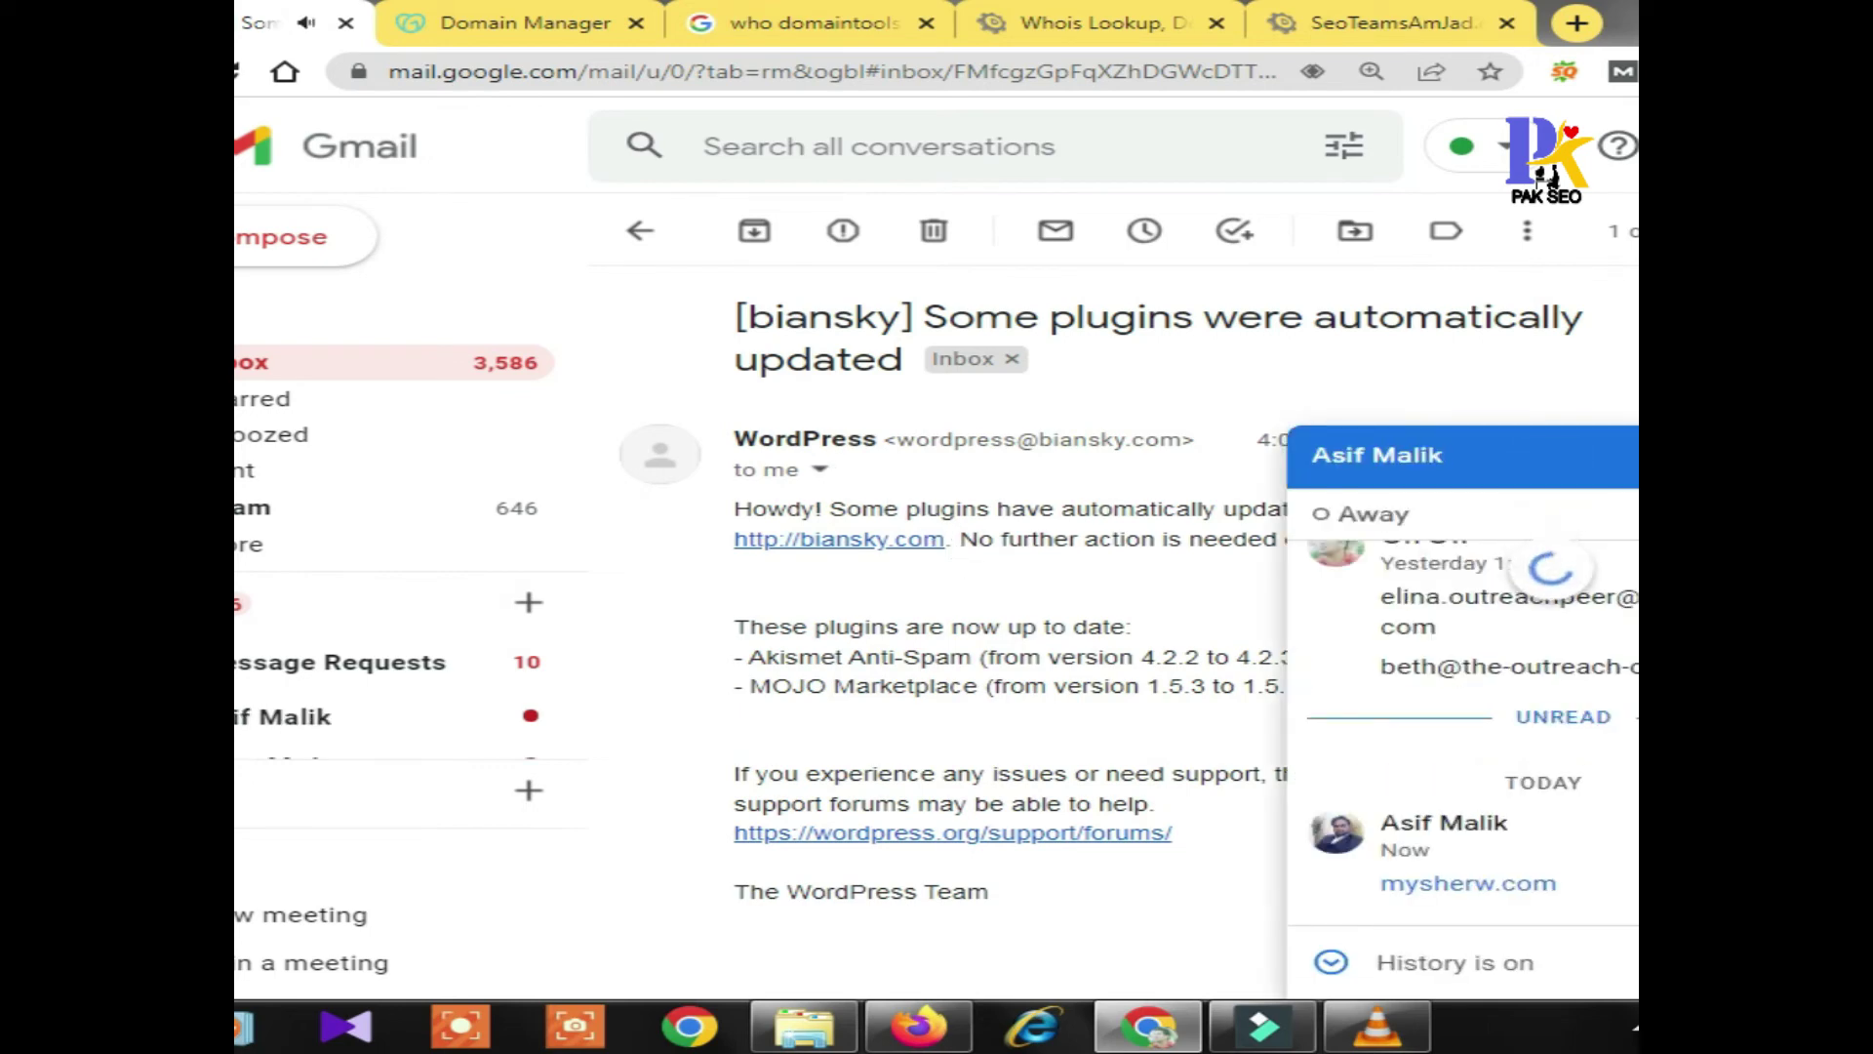
pyautogui.press('Escape')
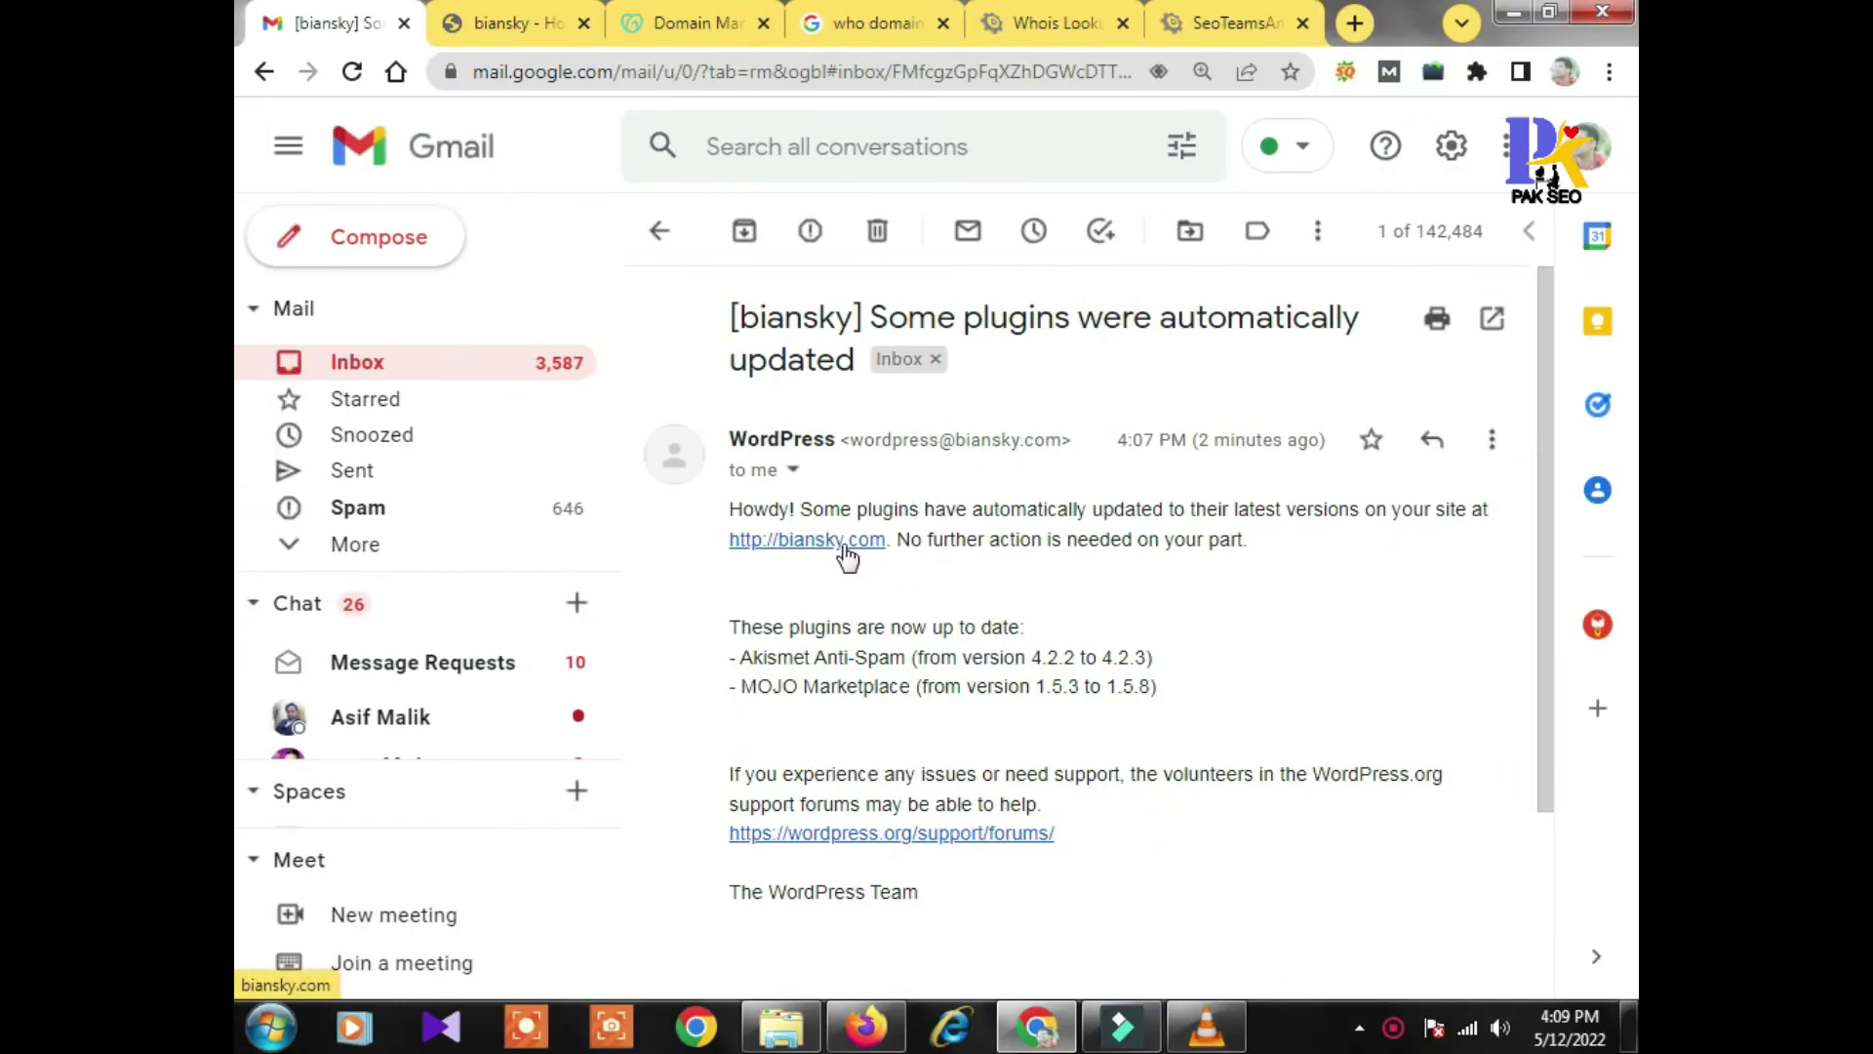
# From the live biansky.com tab, go to biansky.com/wp-admin
pyautogui.click(522, 23)
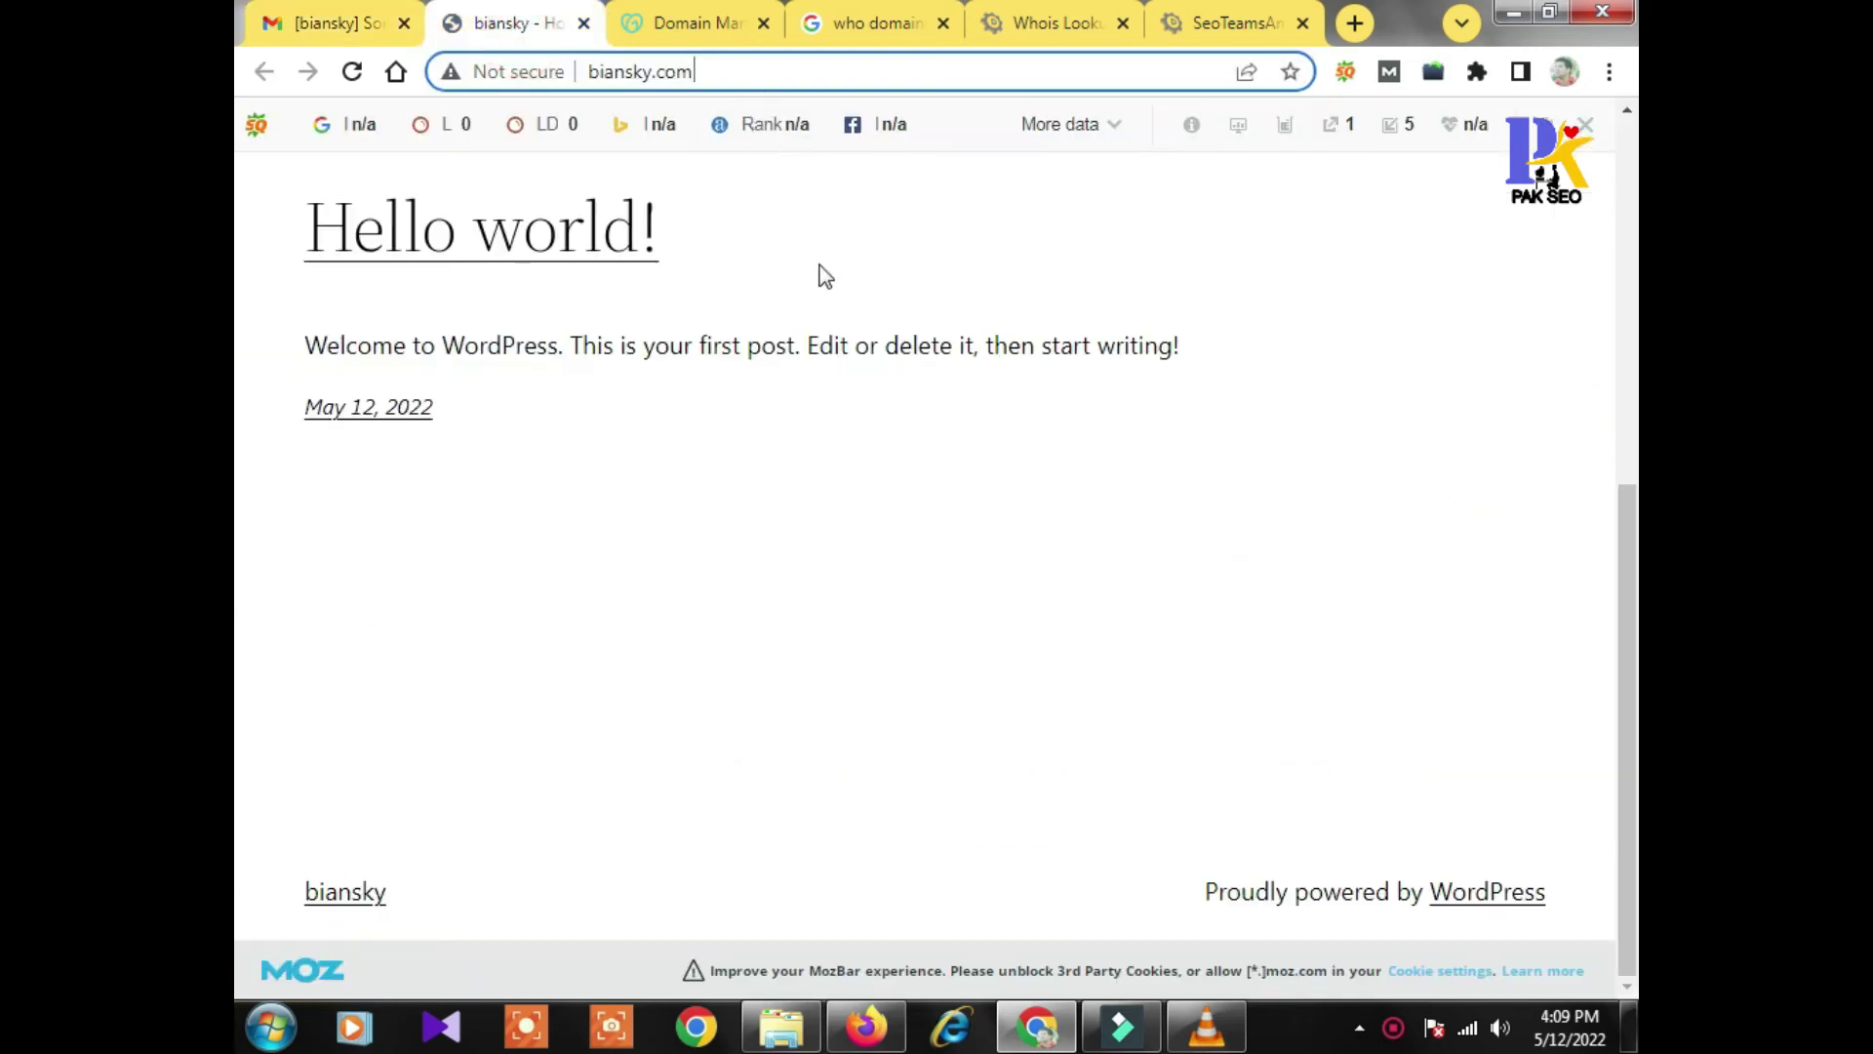
pyautogui.scroll(7, 820, 276)
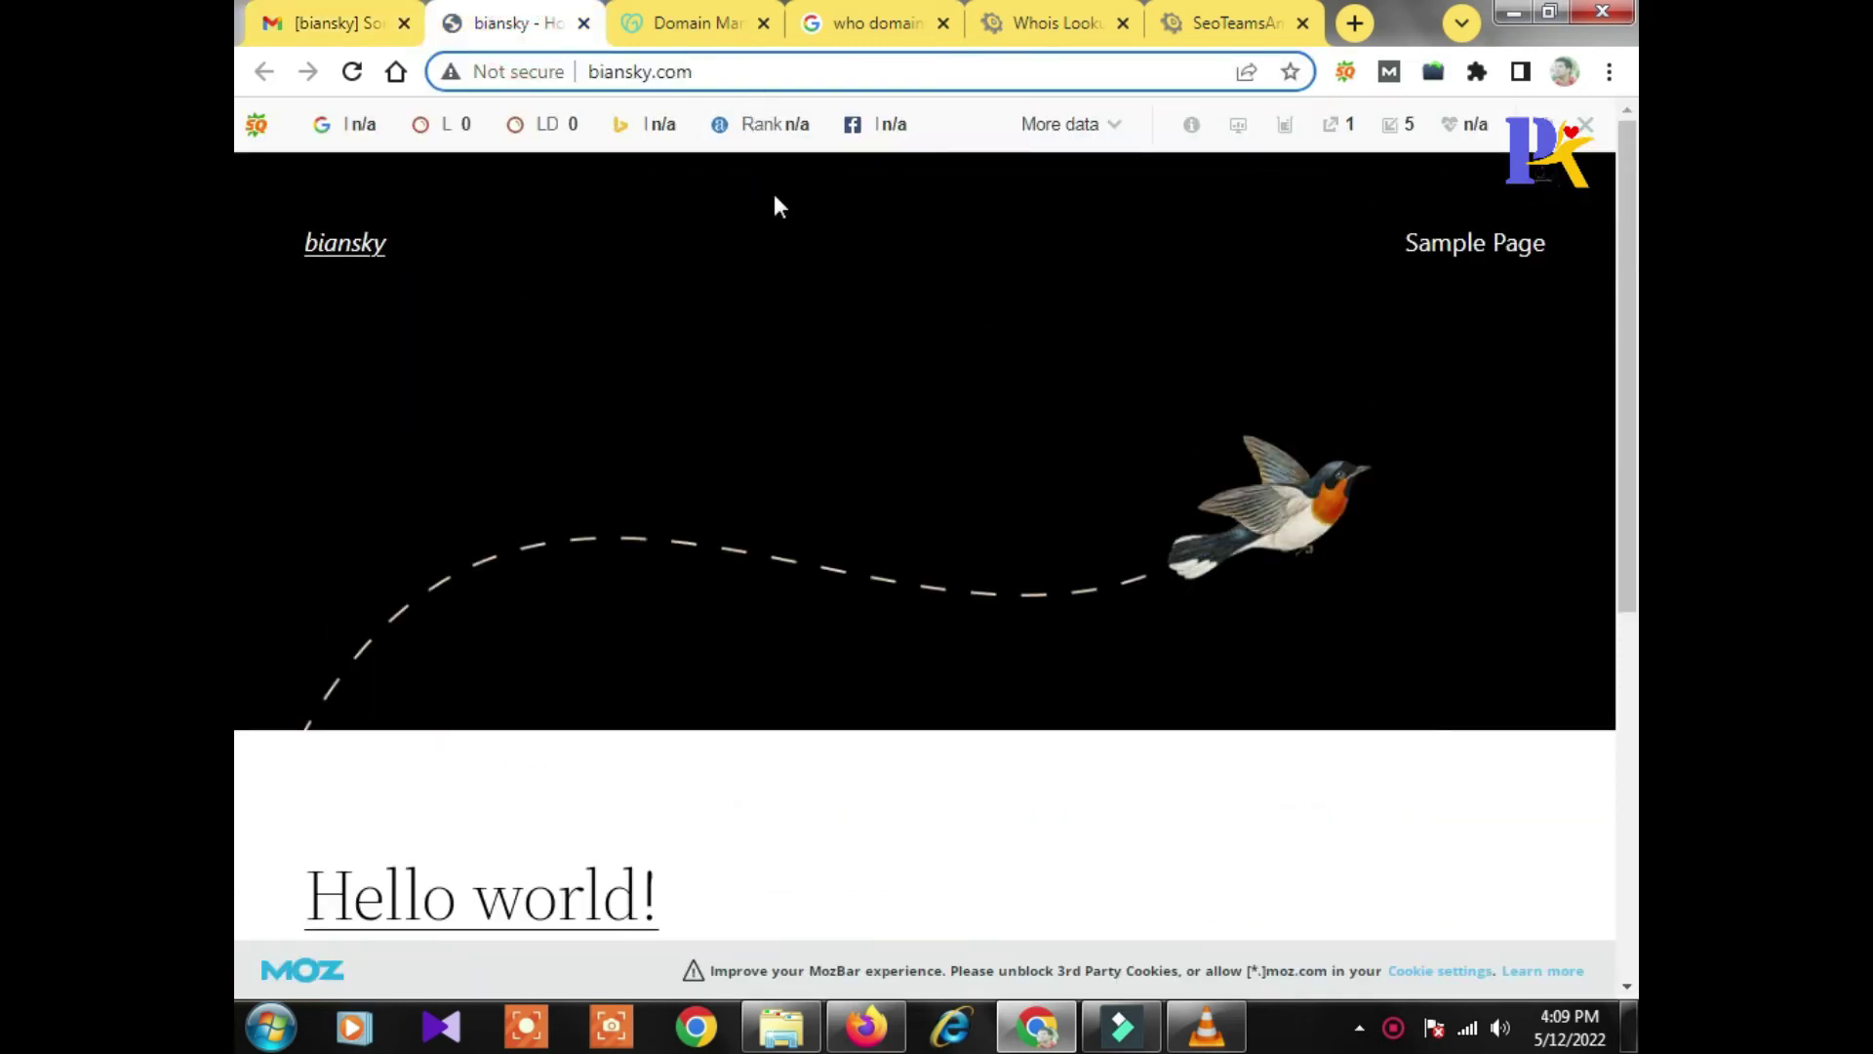
pyautogui.write('/wp-ad')
pyautogui.write('min')
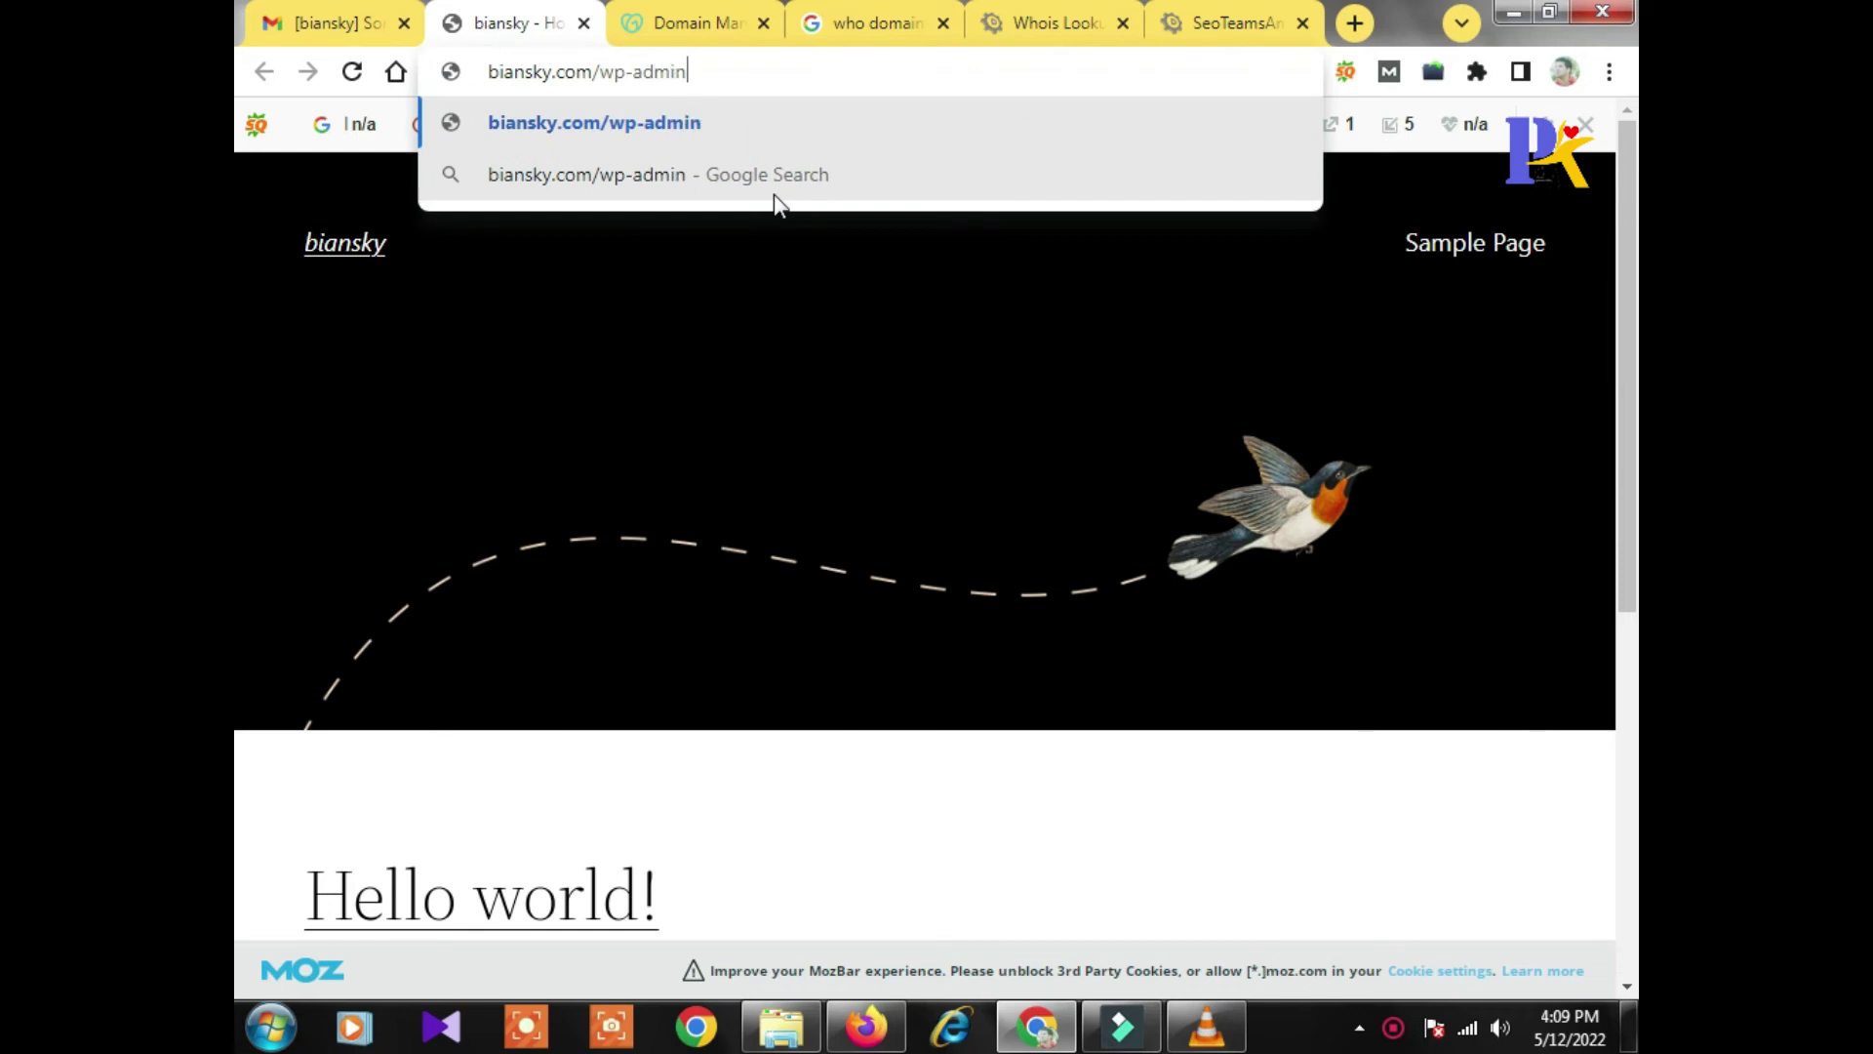
pyautogui.press('Return')
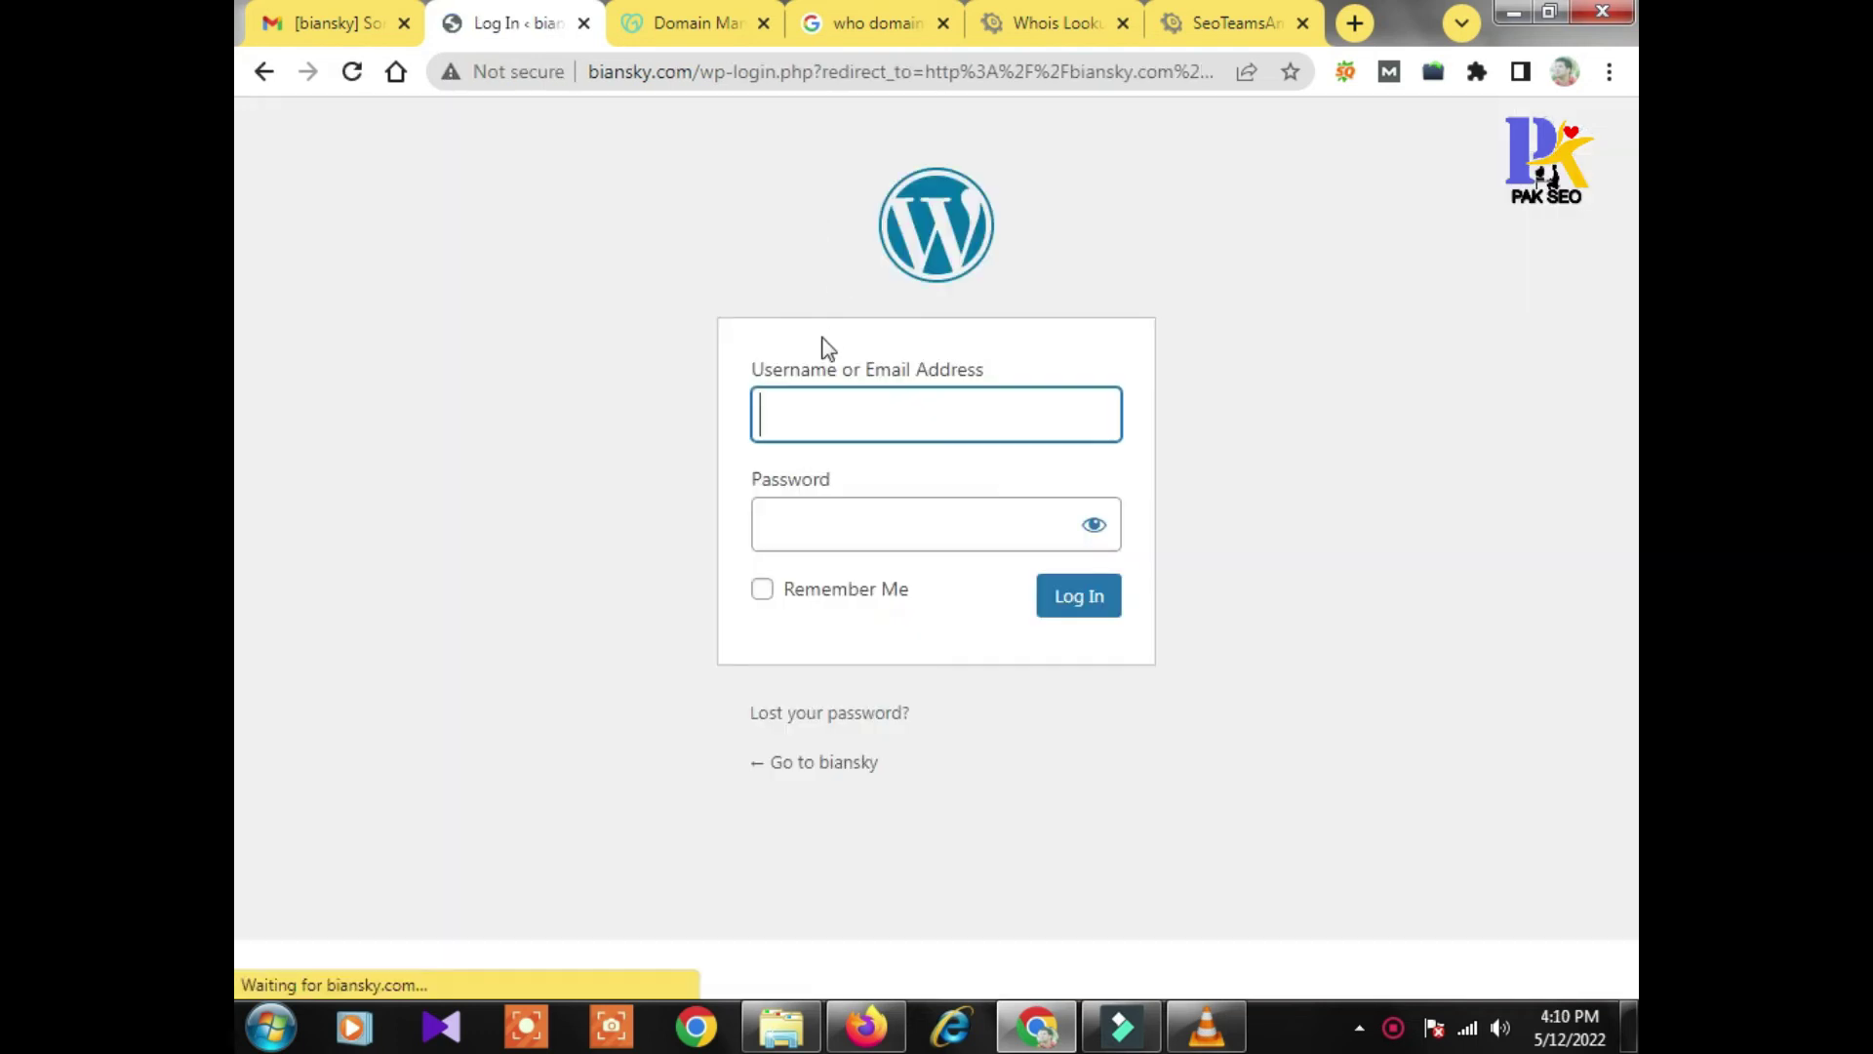
# Log in to the biansky.com wp-admin with the admin username and password
pyautogui.click(846, 479)
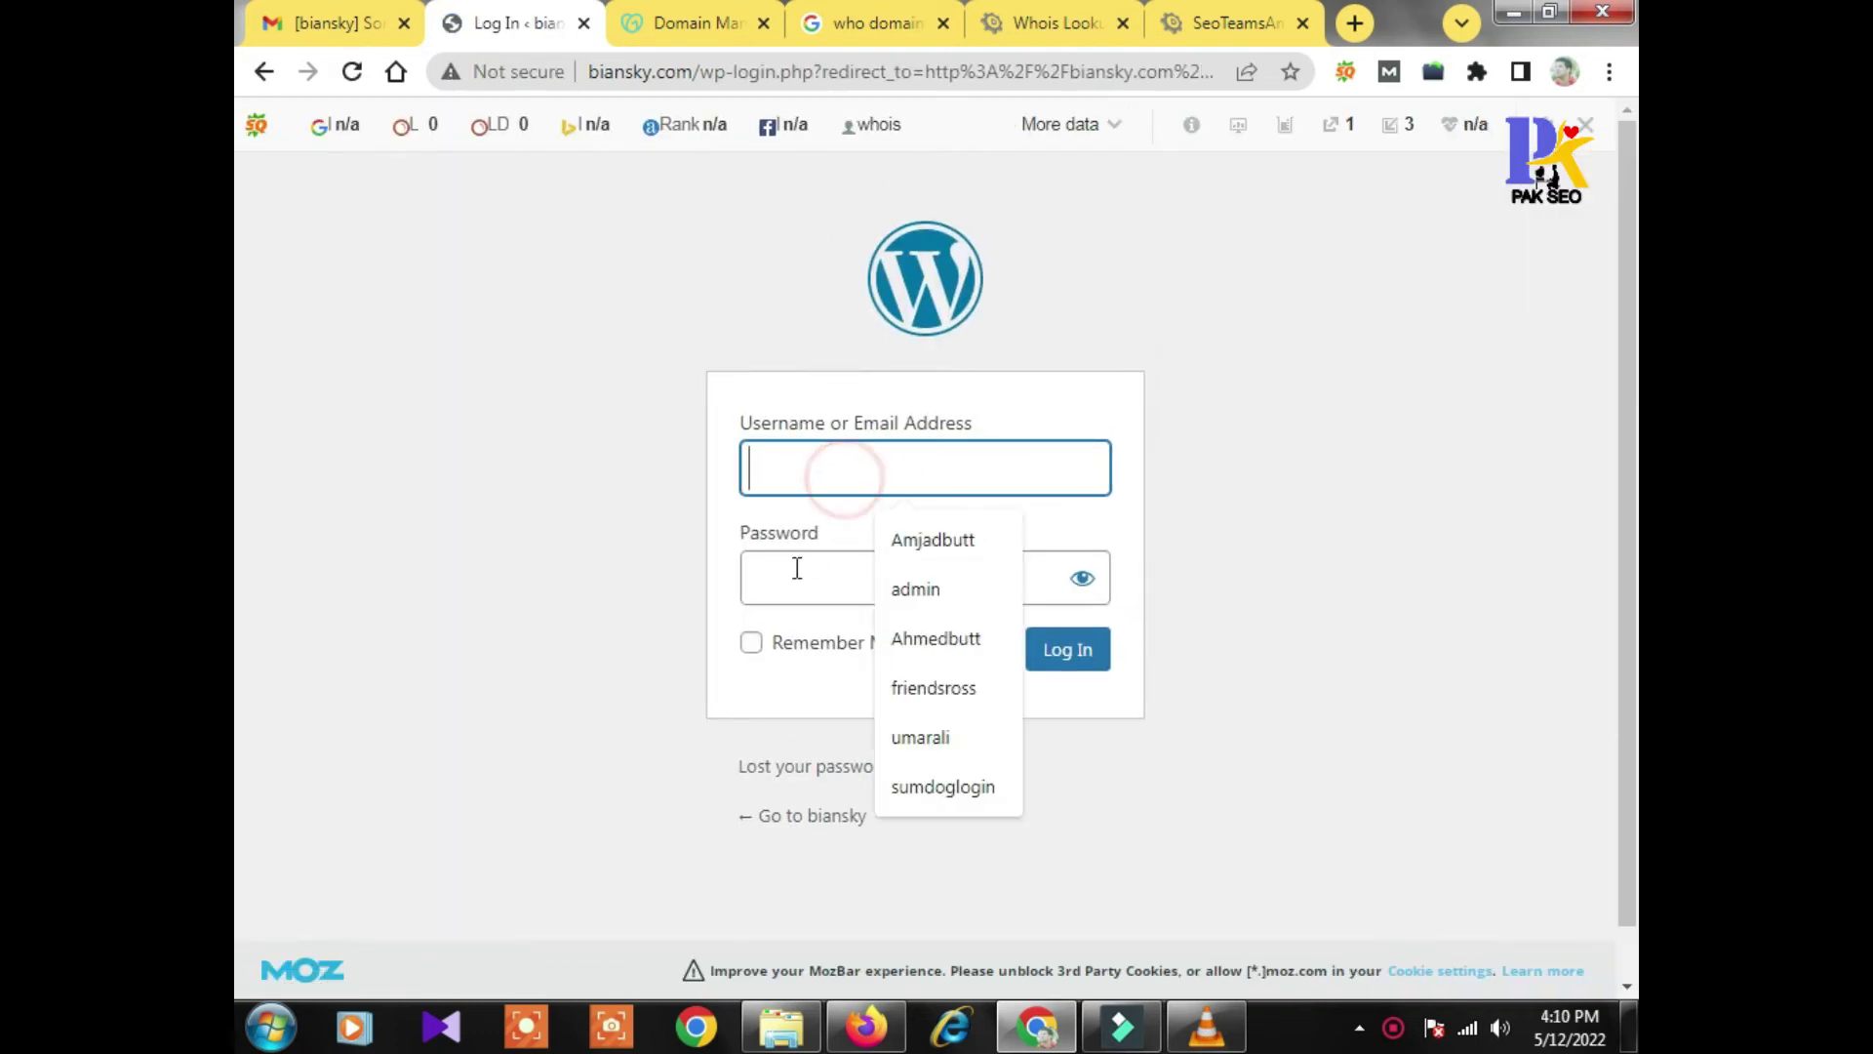
pyautogui.click(819, 582)
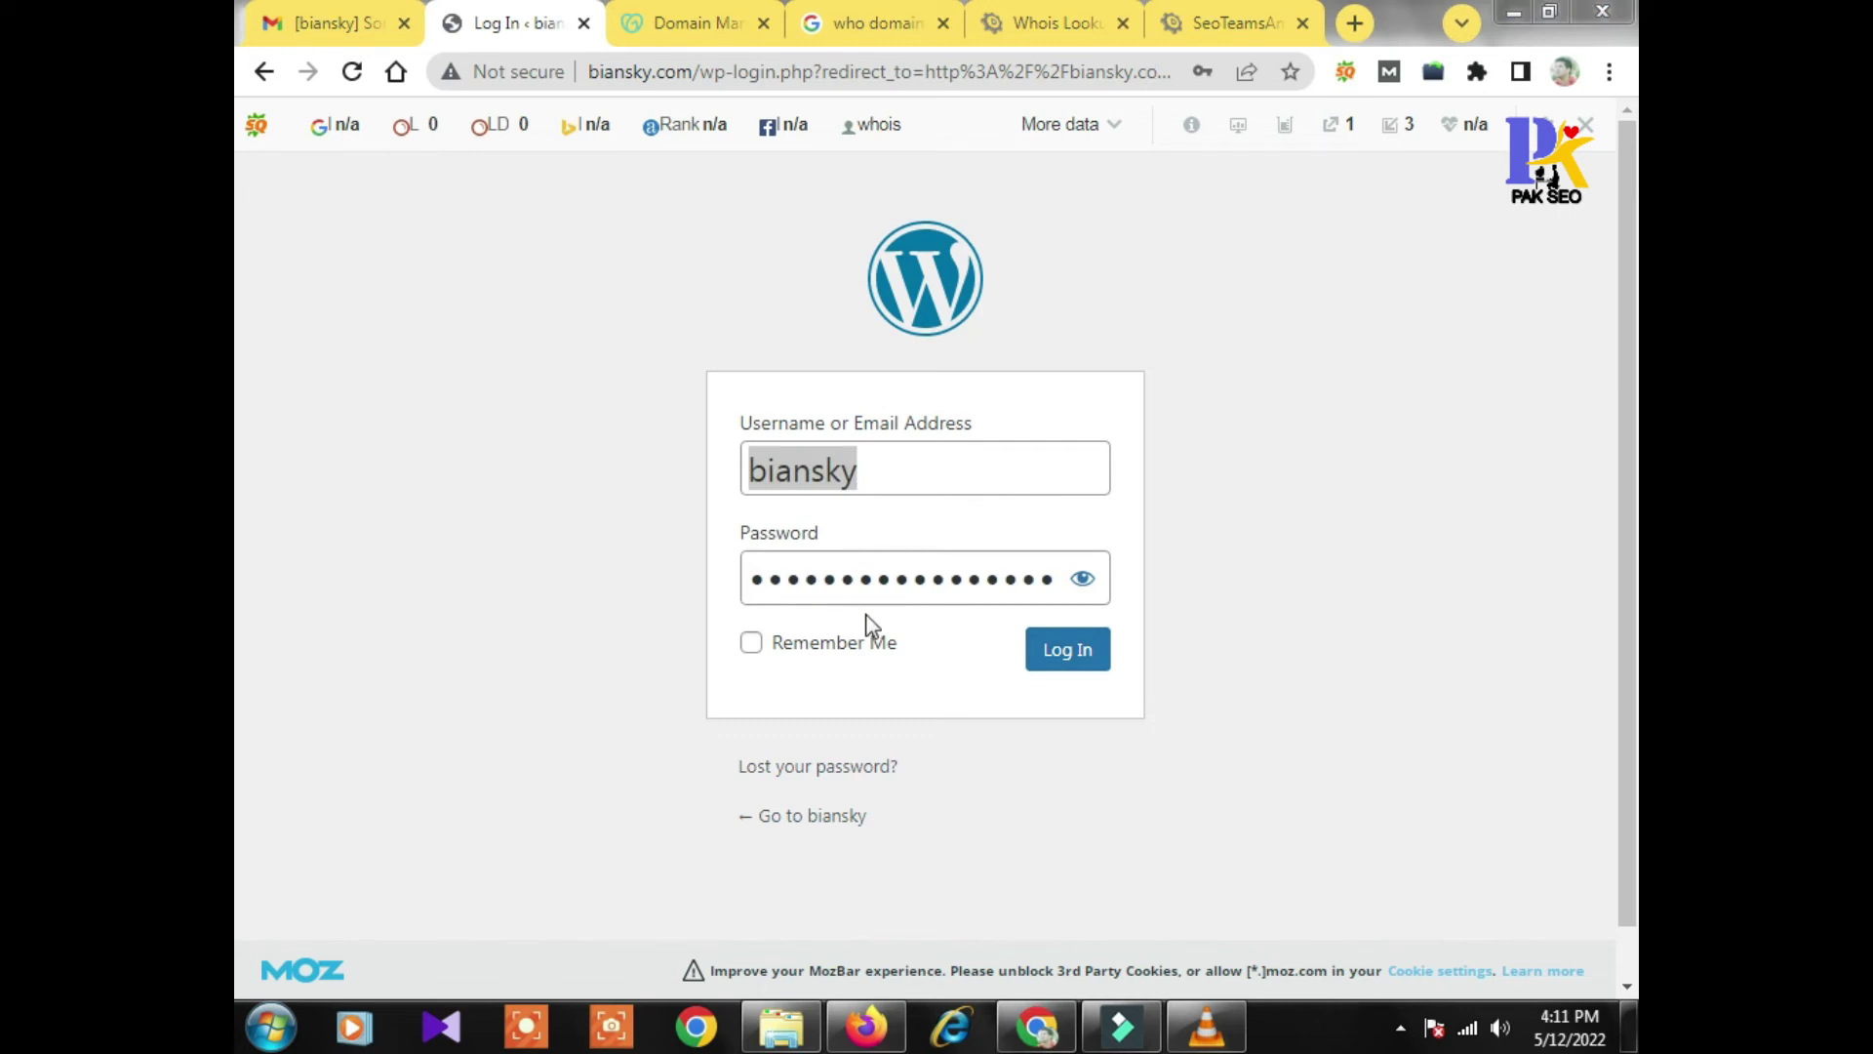
pyautogui.click(1083, 660)
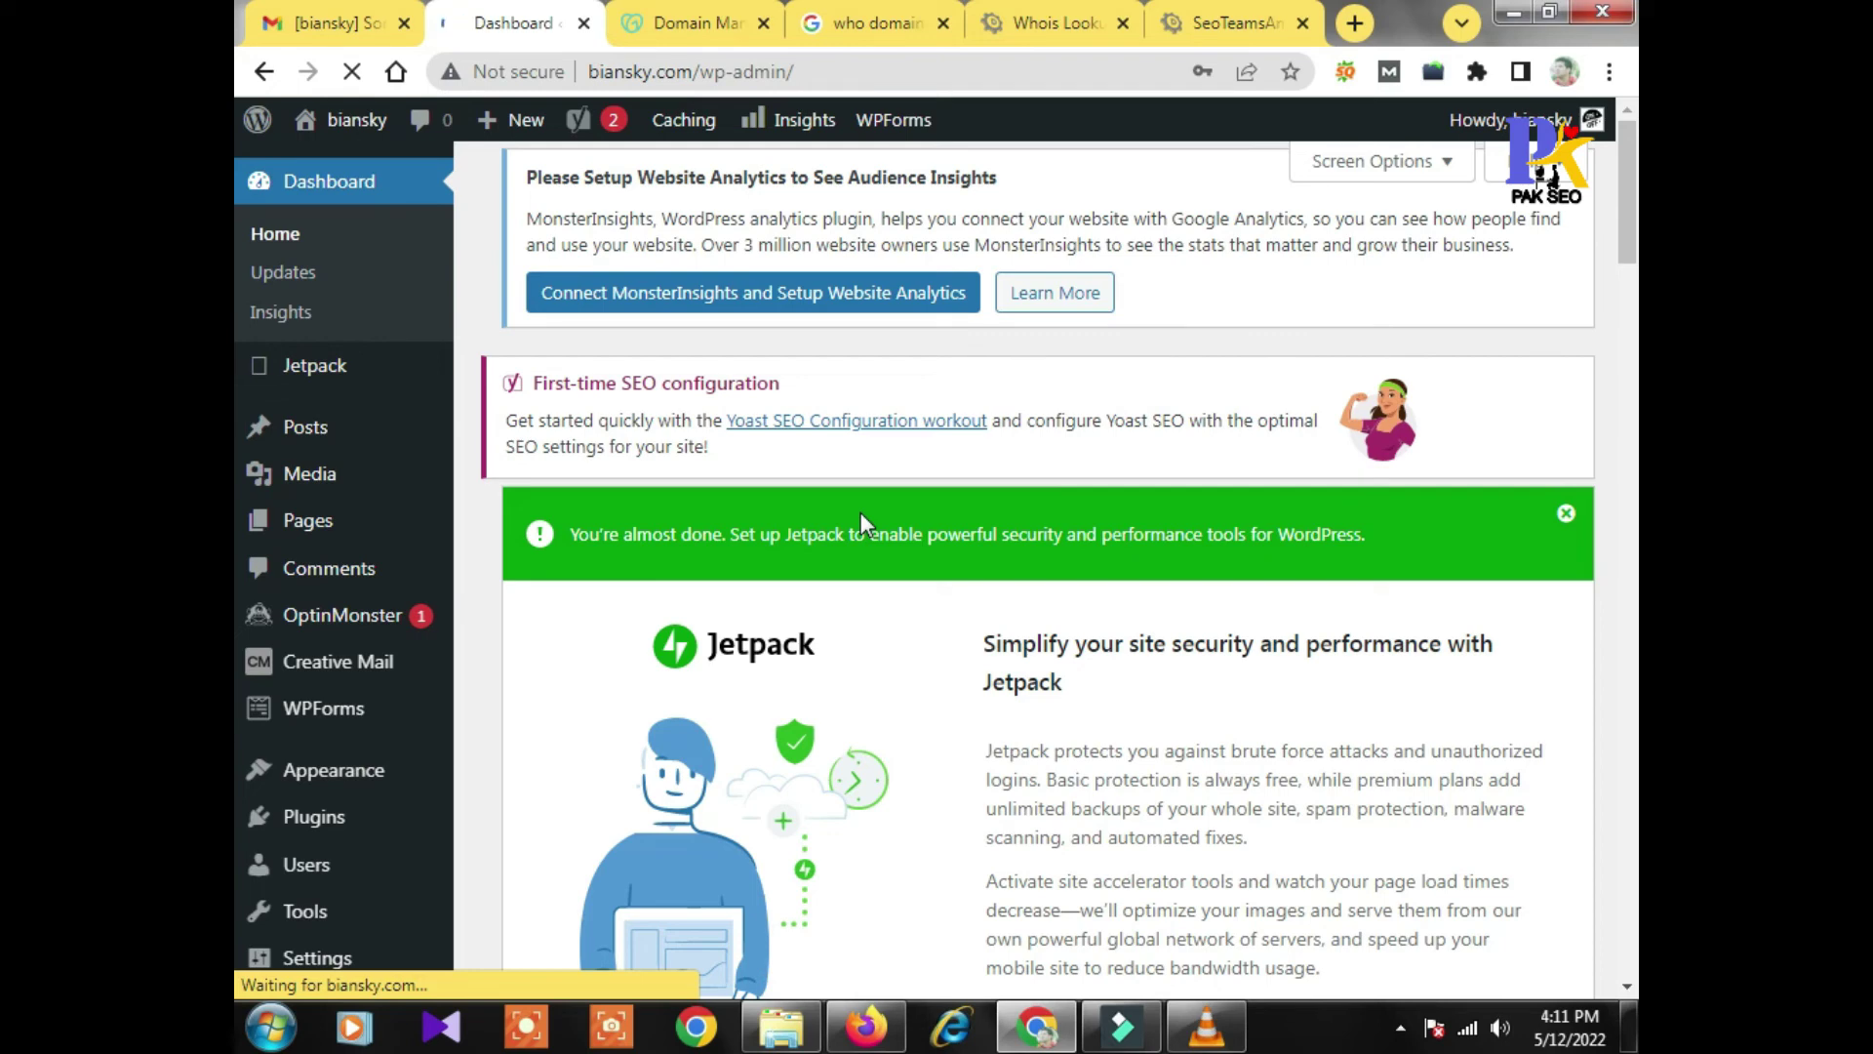
# Go to Settings > Permalinks and decline the browser's save-password prompt
pyautogui.scroll(-2, 437, 734)
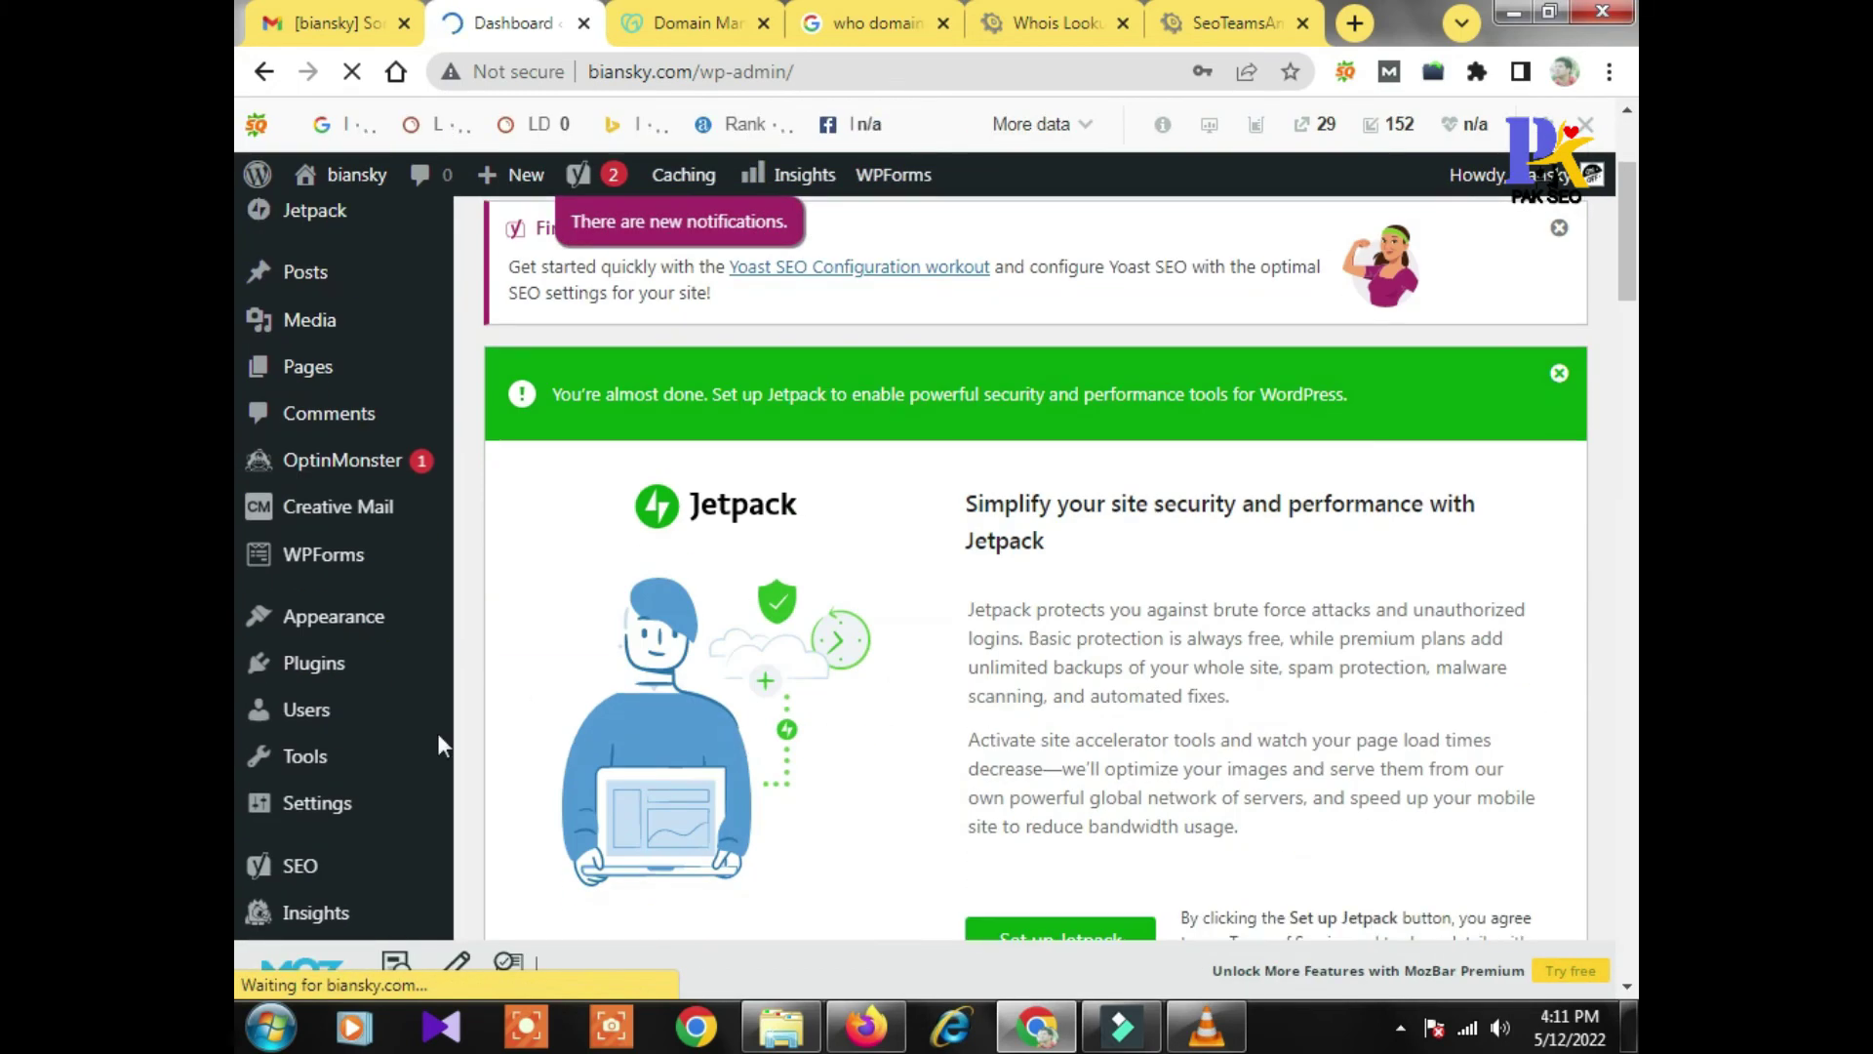
pyautogui.moveTo(337, 866)
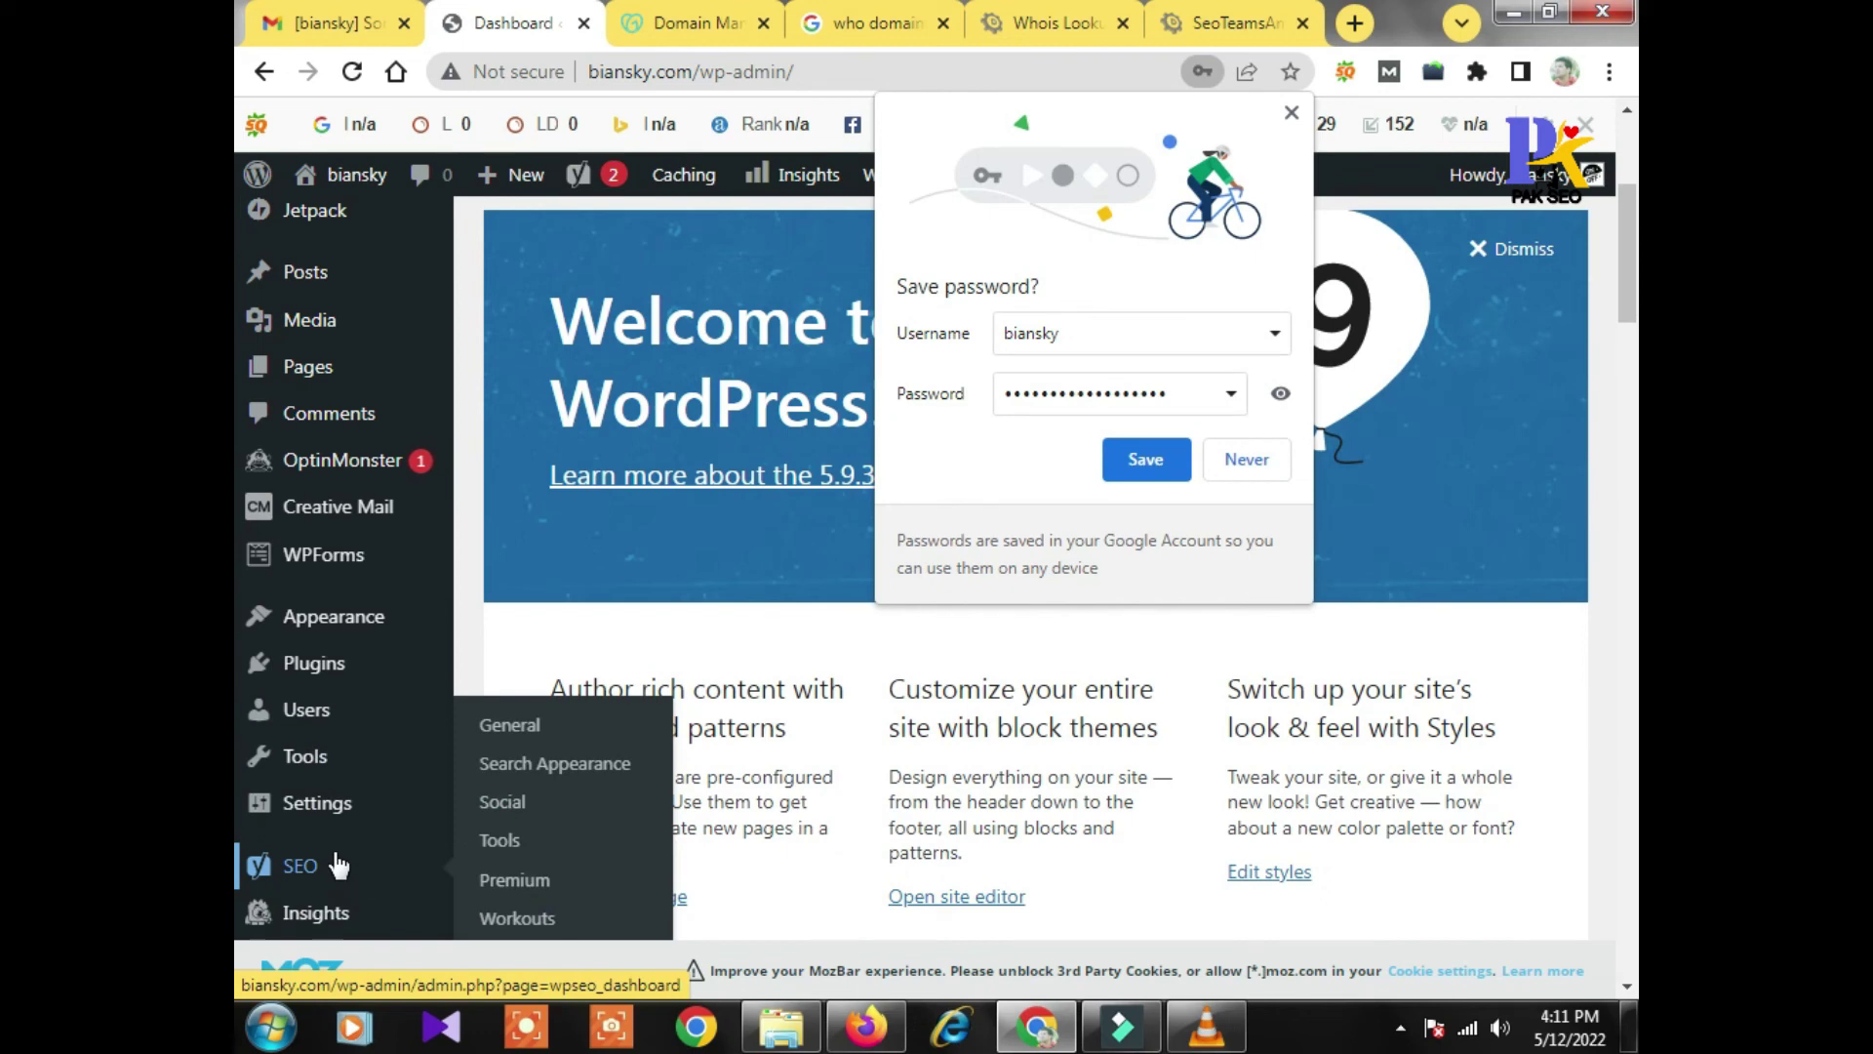
pyautogui.scroll(-3, 390, 673)
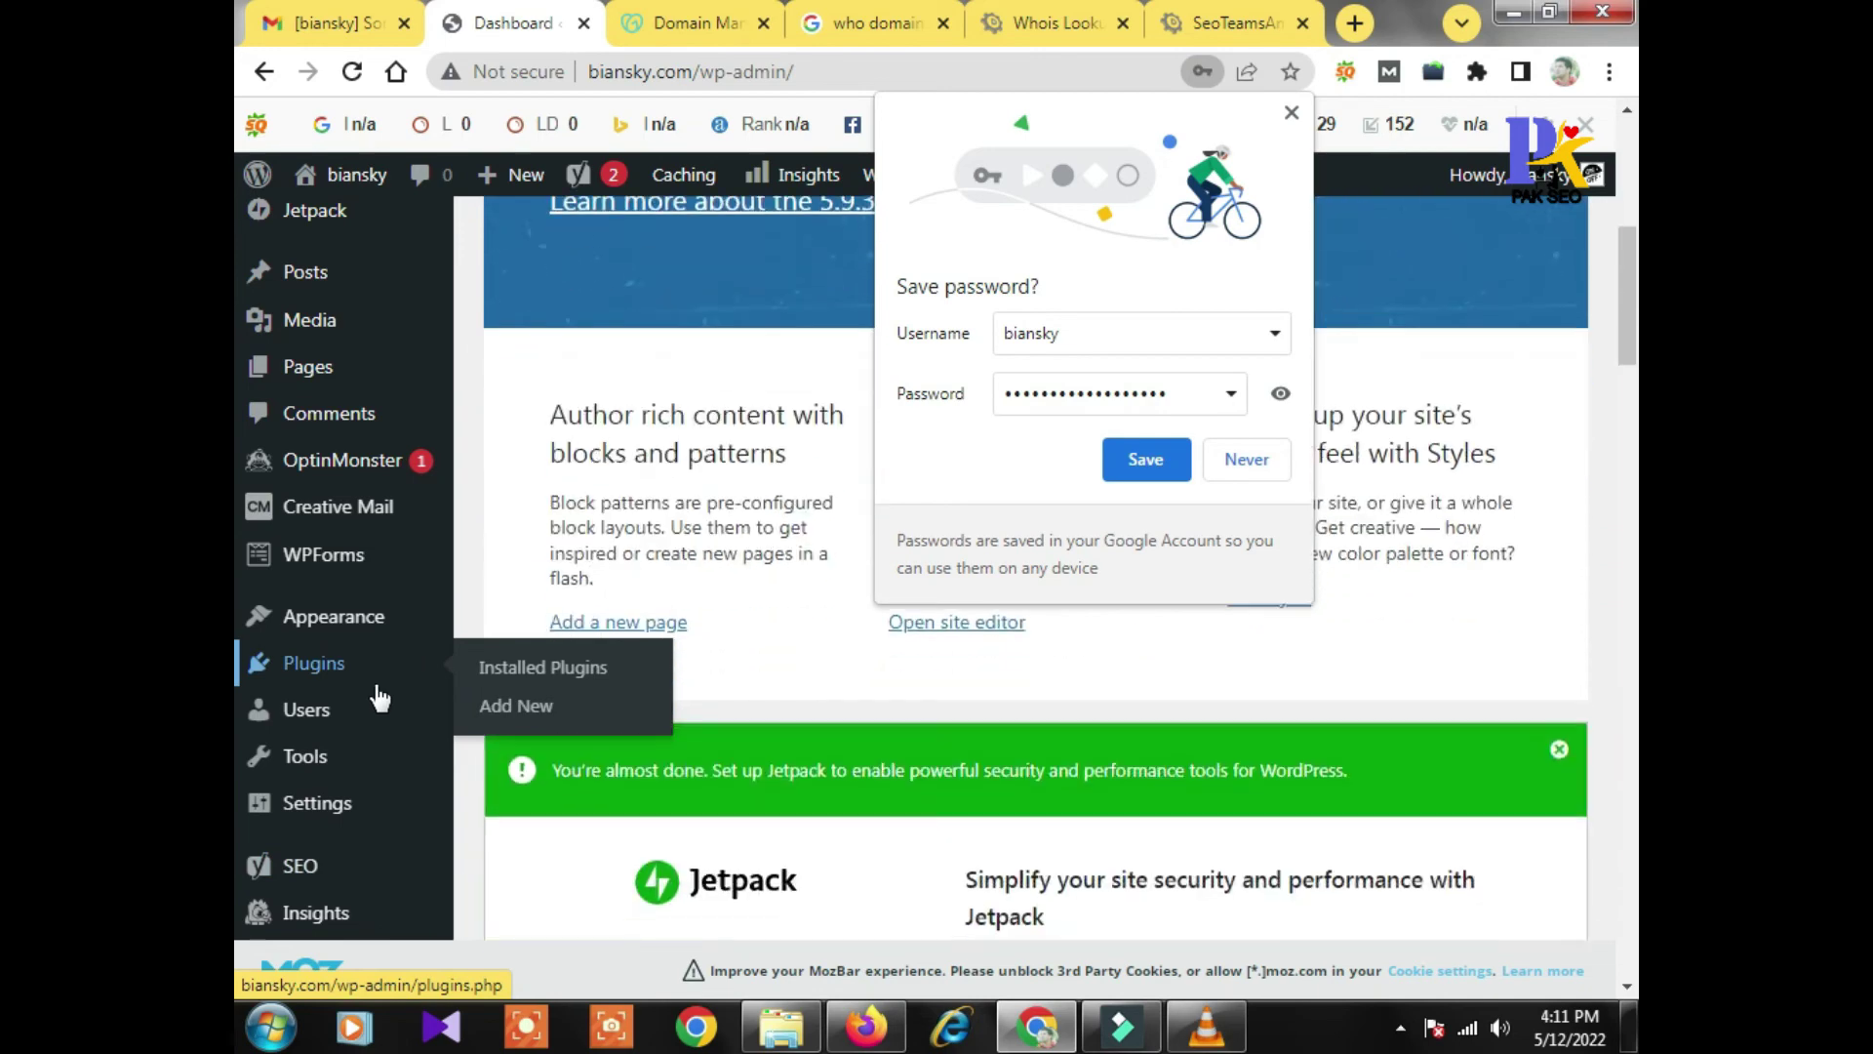
pyautogui.moveTo(351, 620)
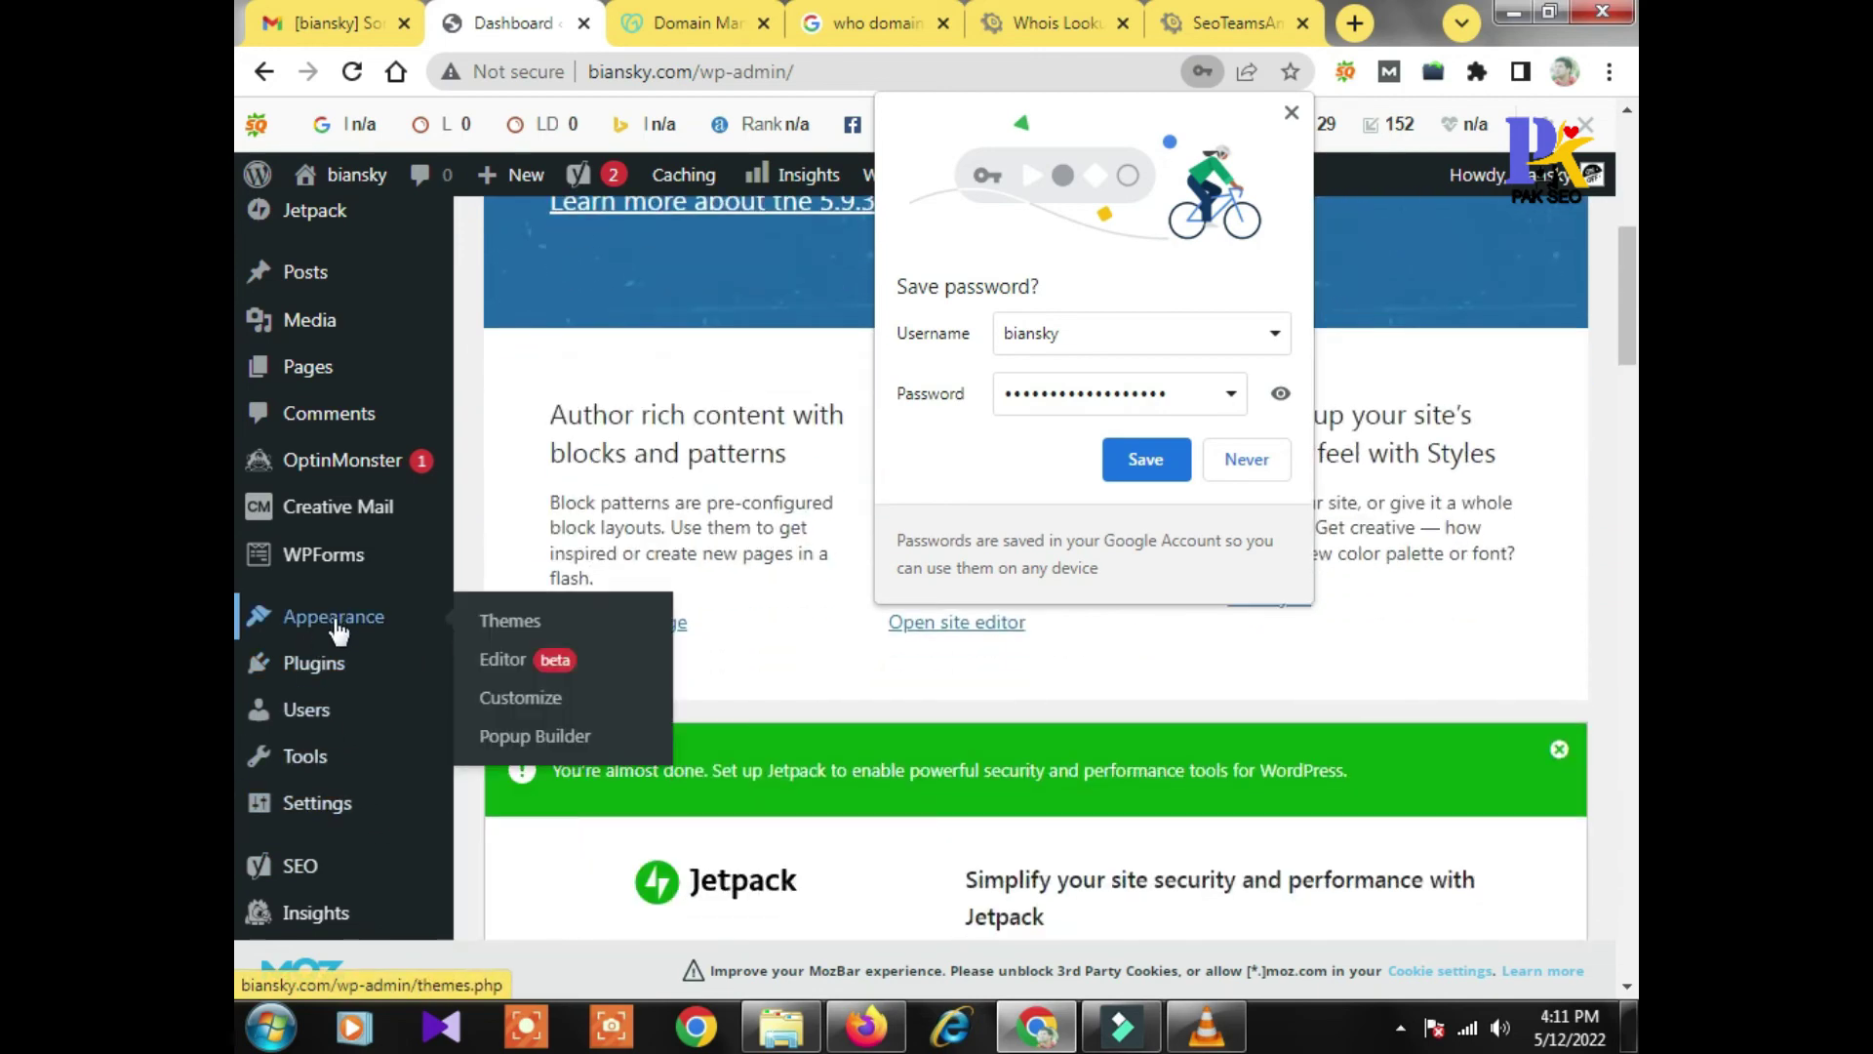
pyautogui.moveTo(334, 802)
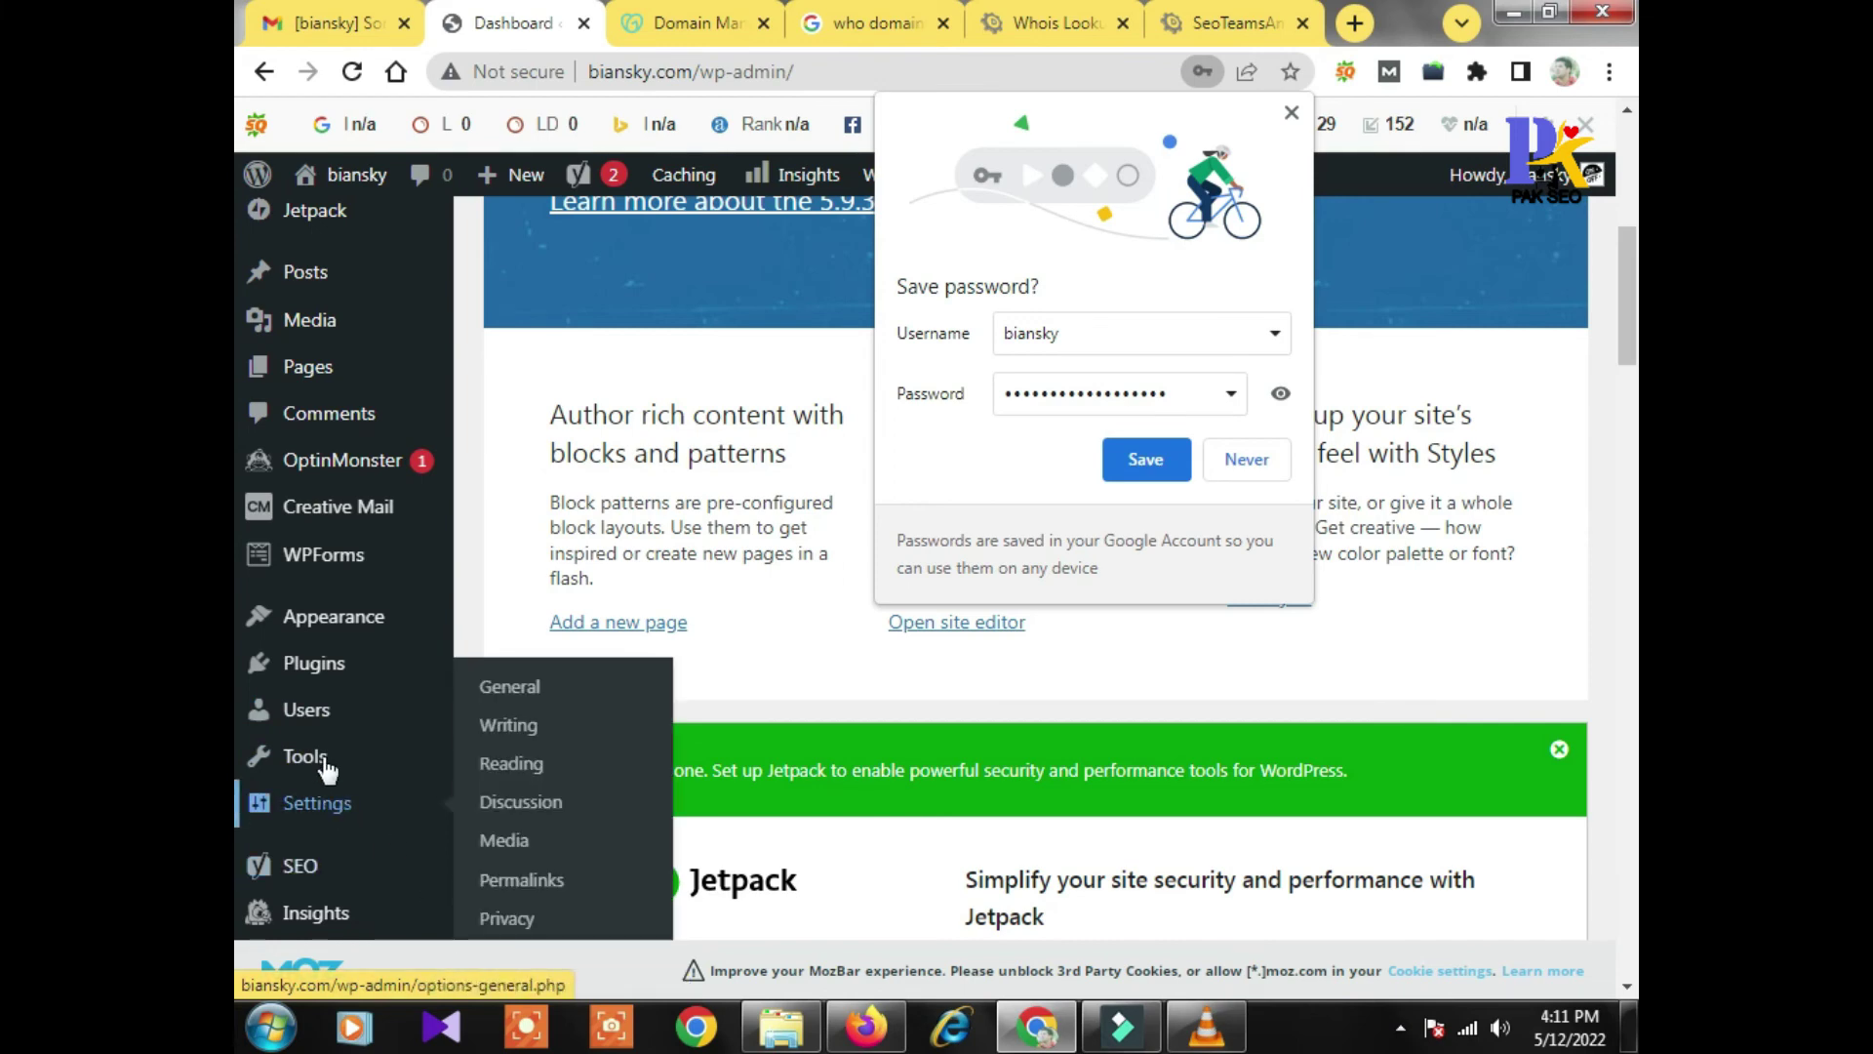
pyautogui.click(520, 878)
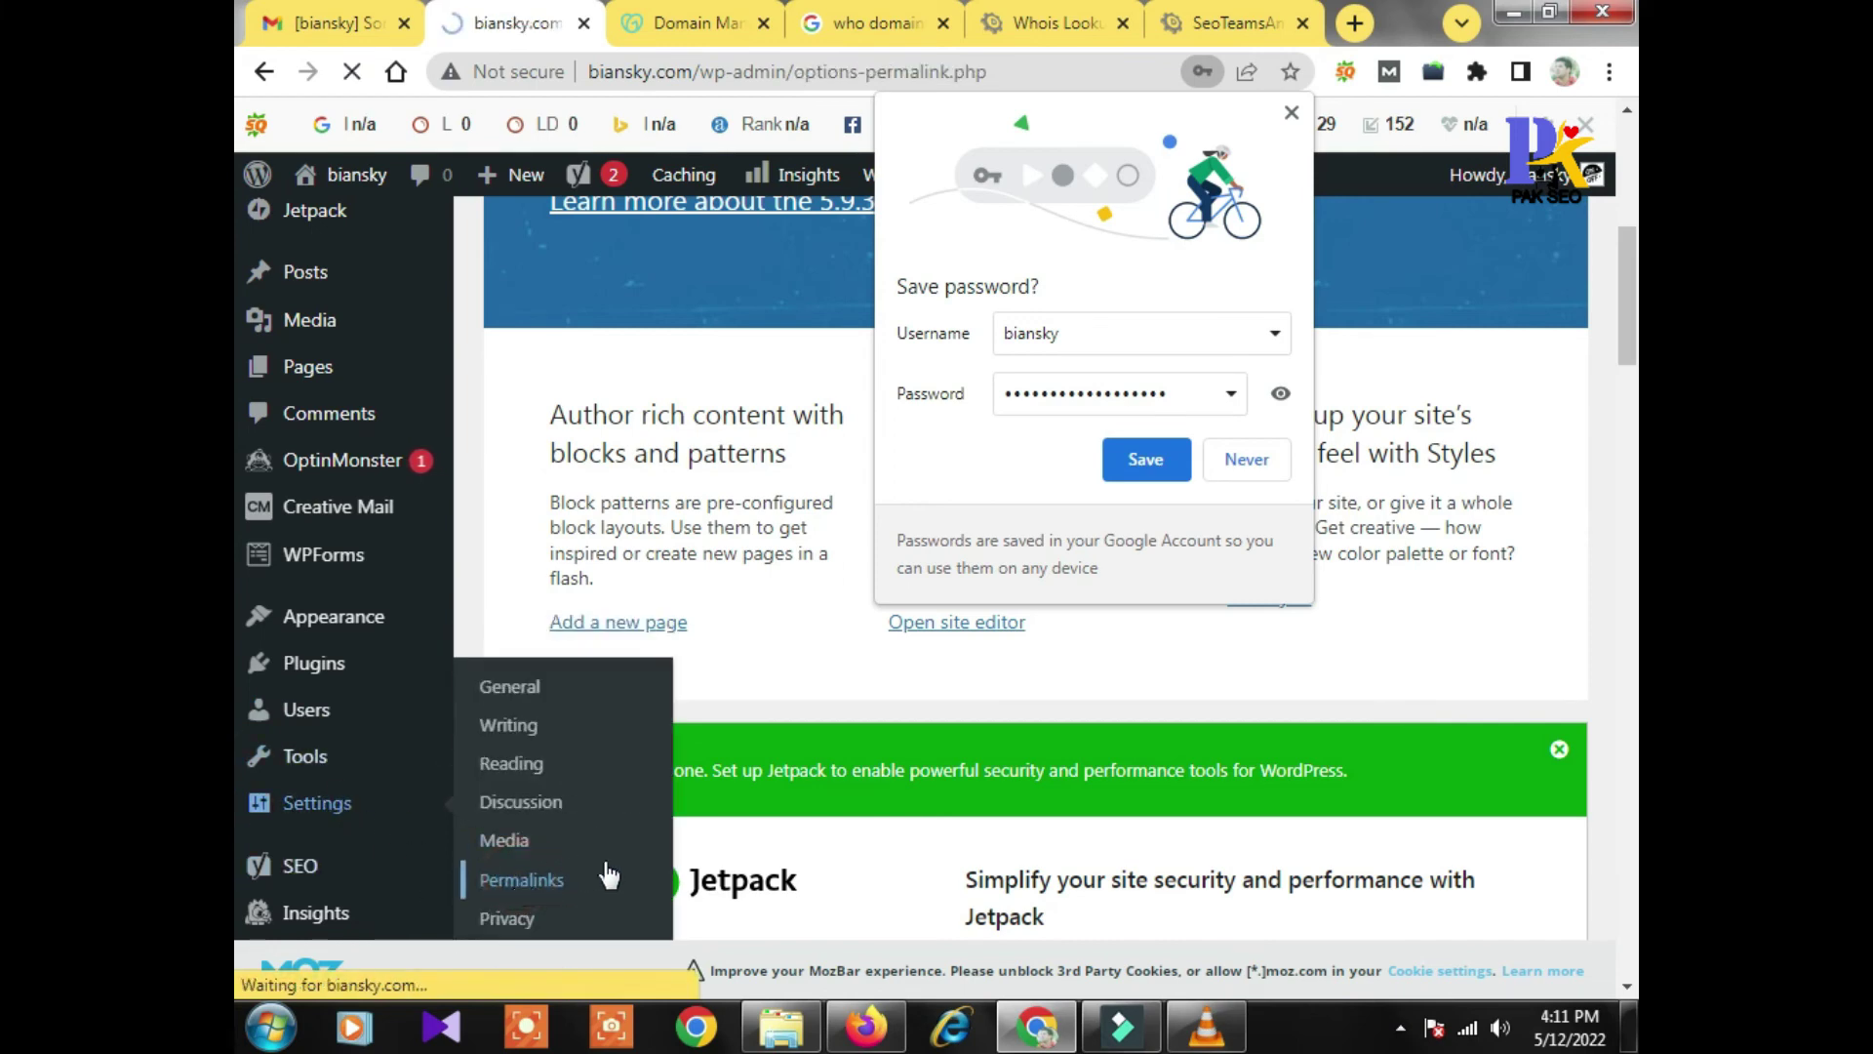
pyautogui.click(1247, 476)
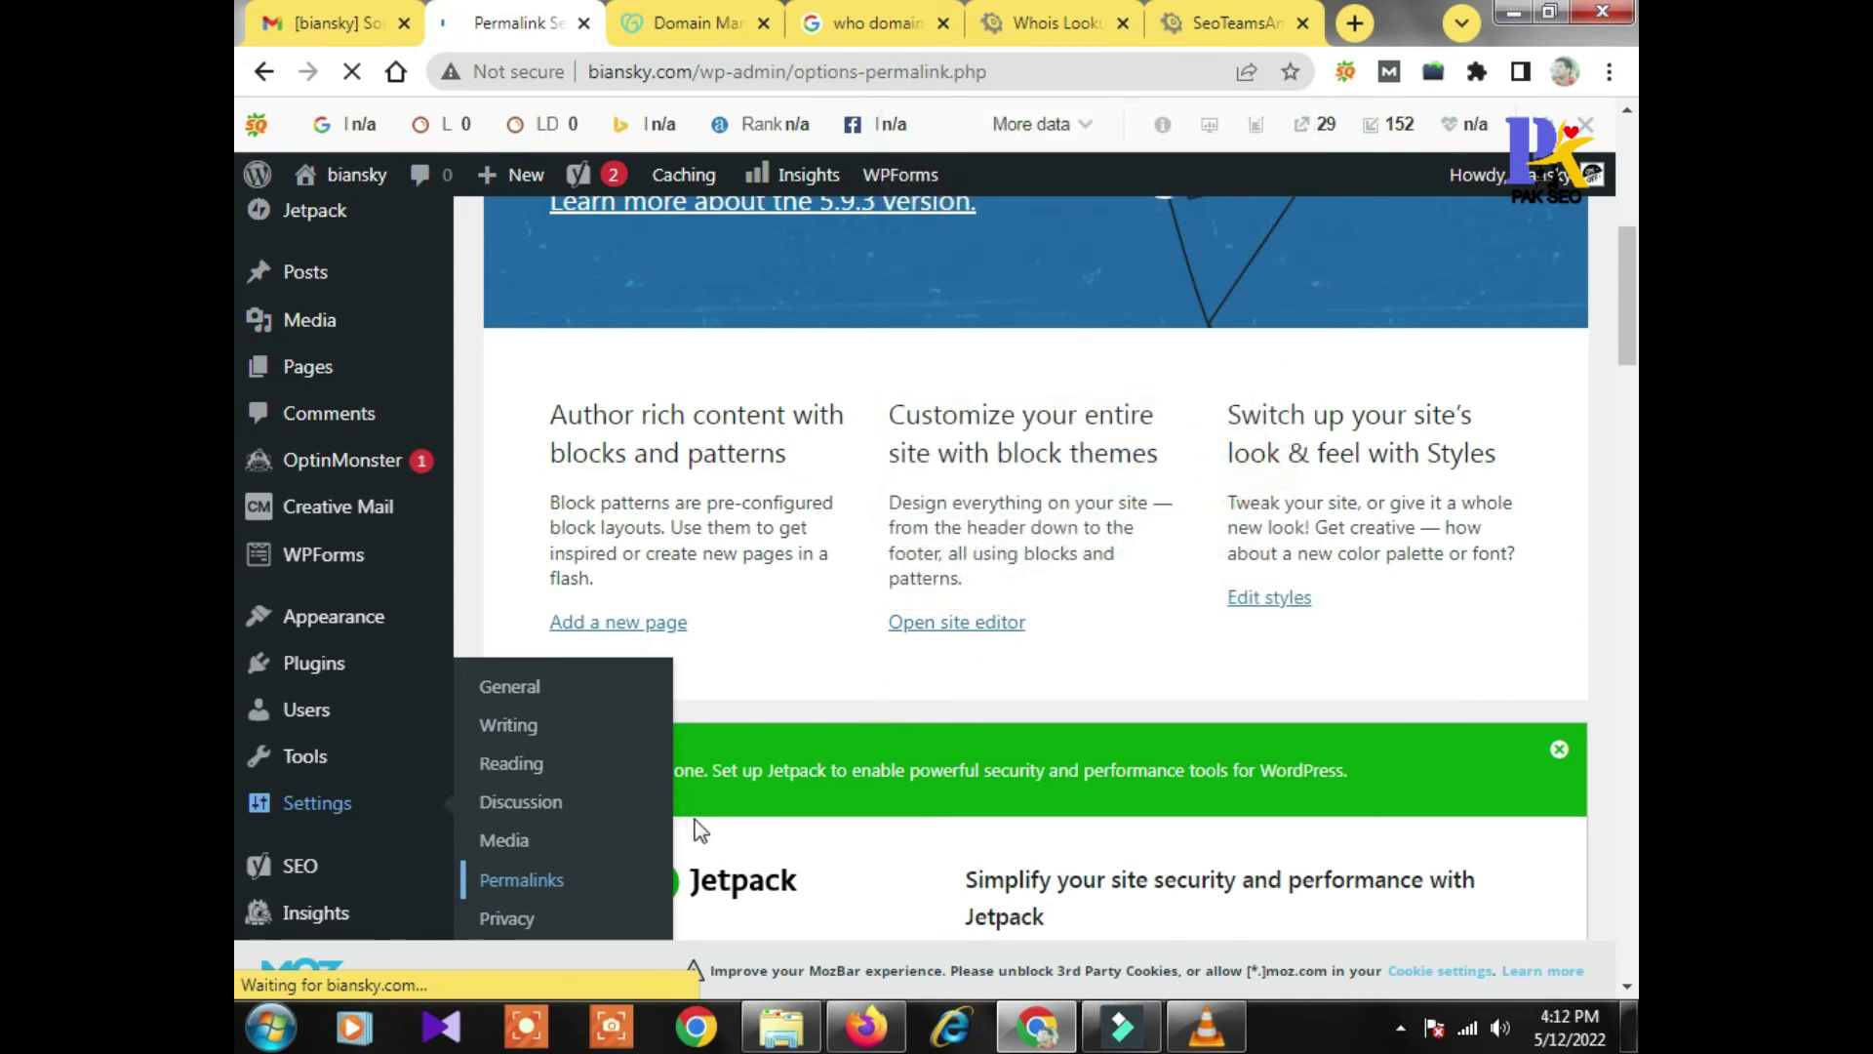
# Choose the Post name (/%postname%/) permalink structure and save the changes
pyautogui.scroll(-10, 855, 763)
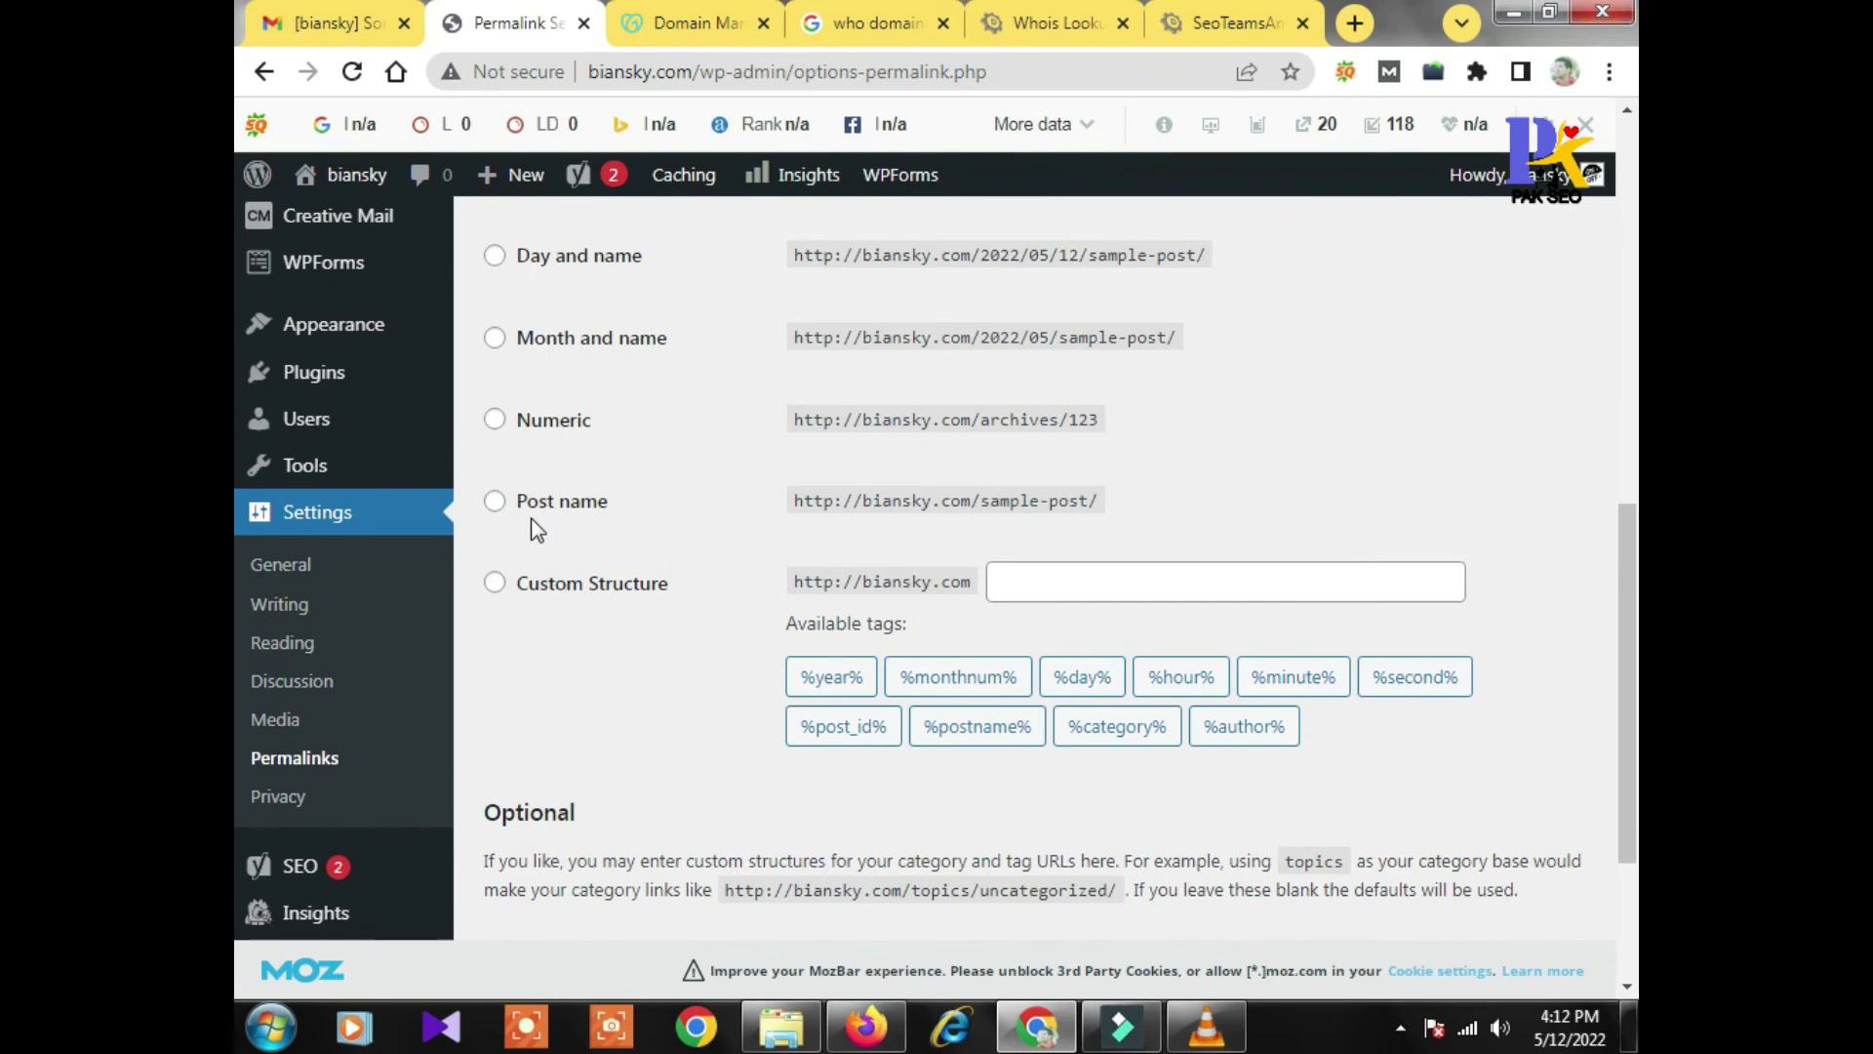
pyautogui.click(495, 500)
pyautogui.scroll(-3, 635, 778)
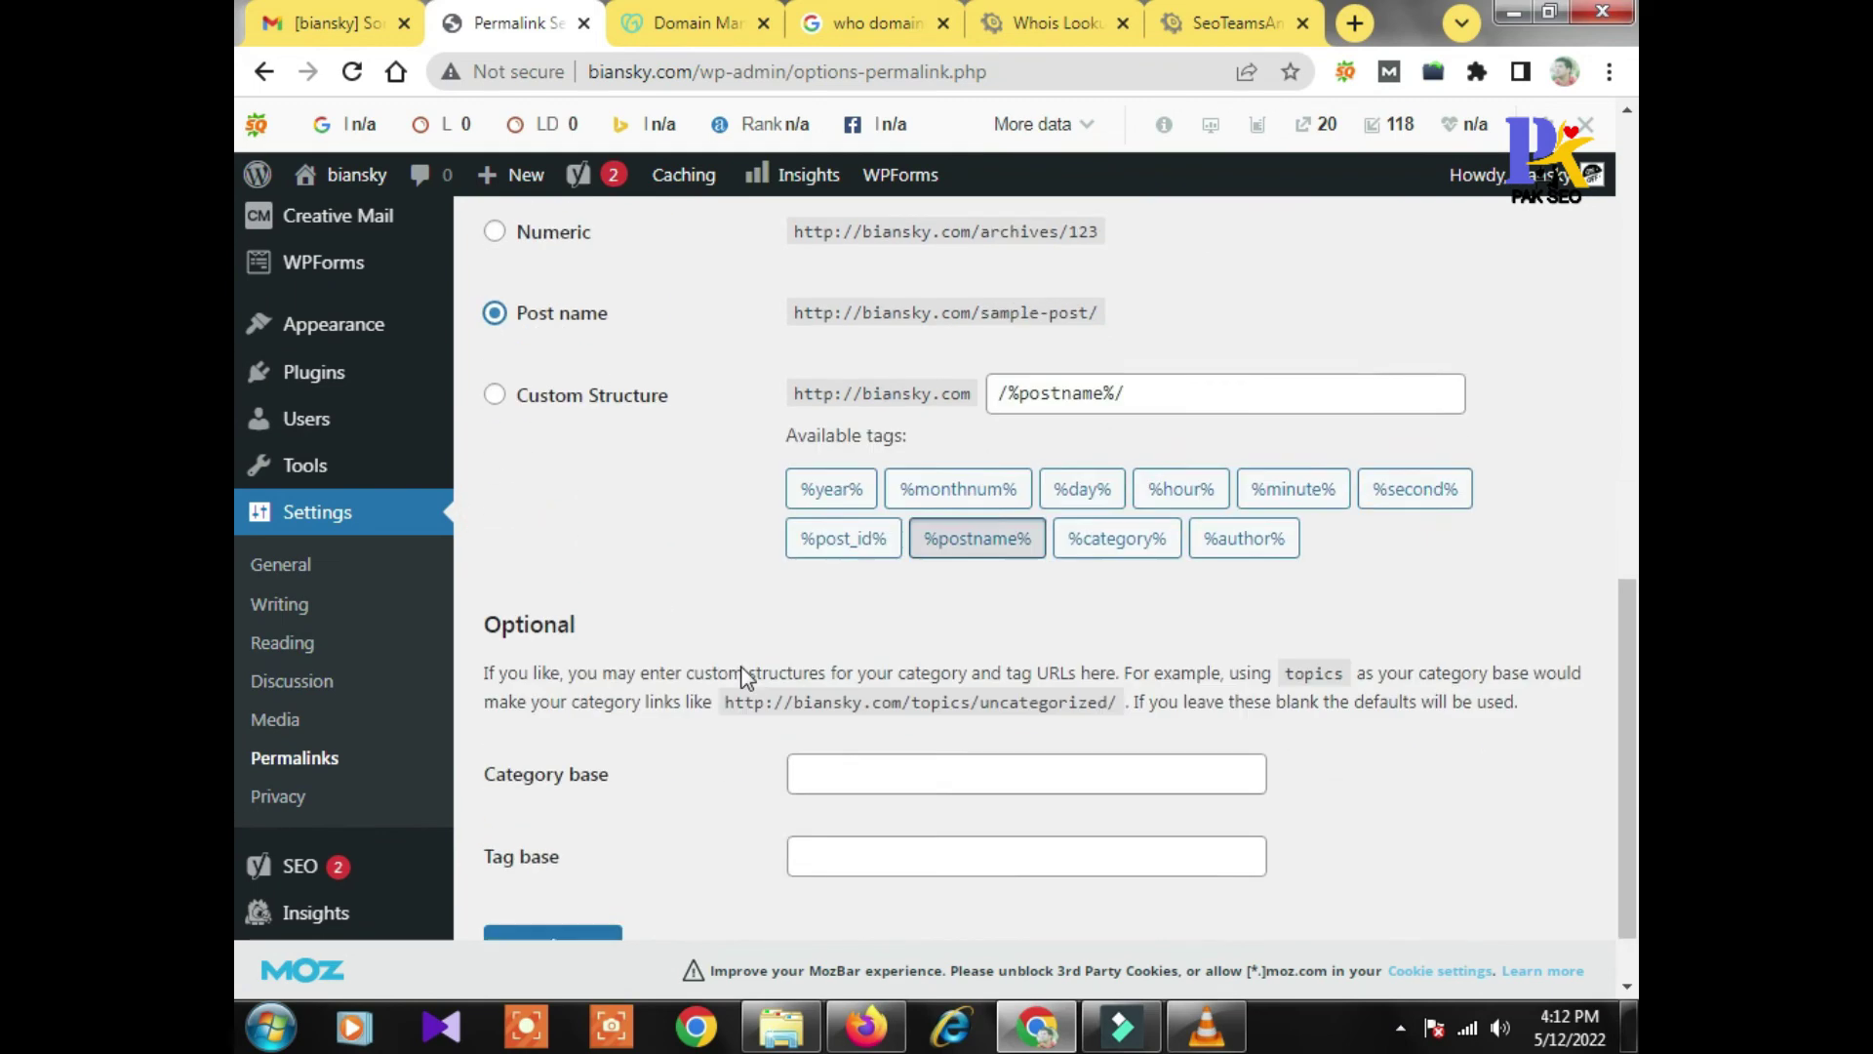
pyautogui.click(548, 861)
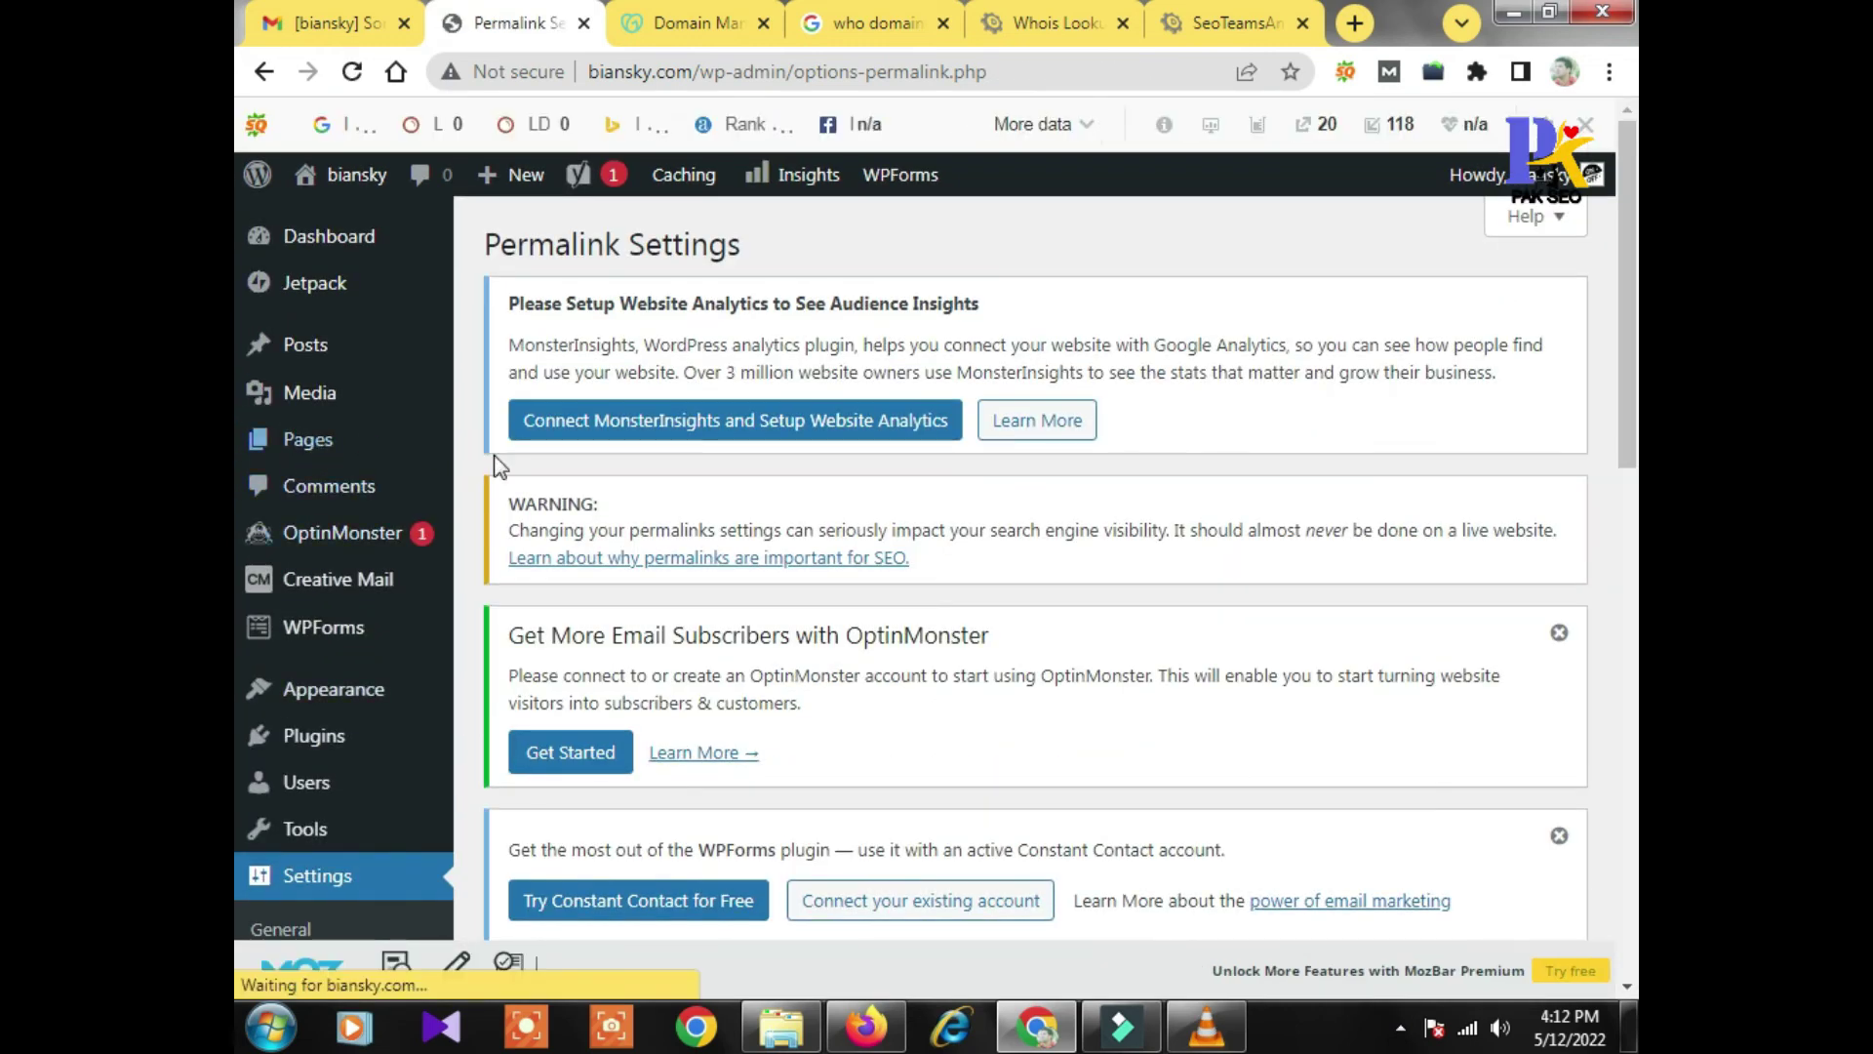
pyautogui.scroll(-3, 468, 507)
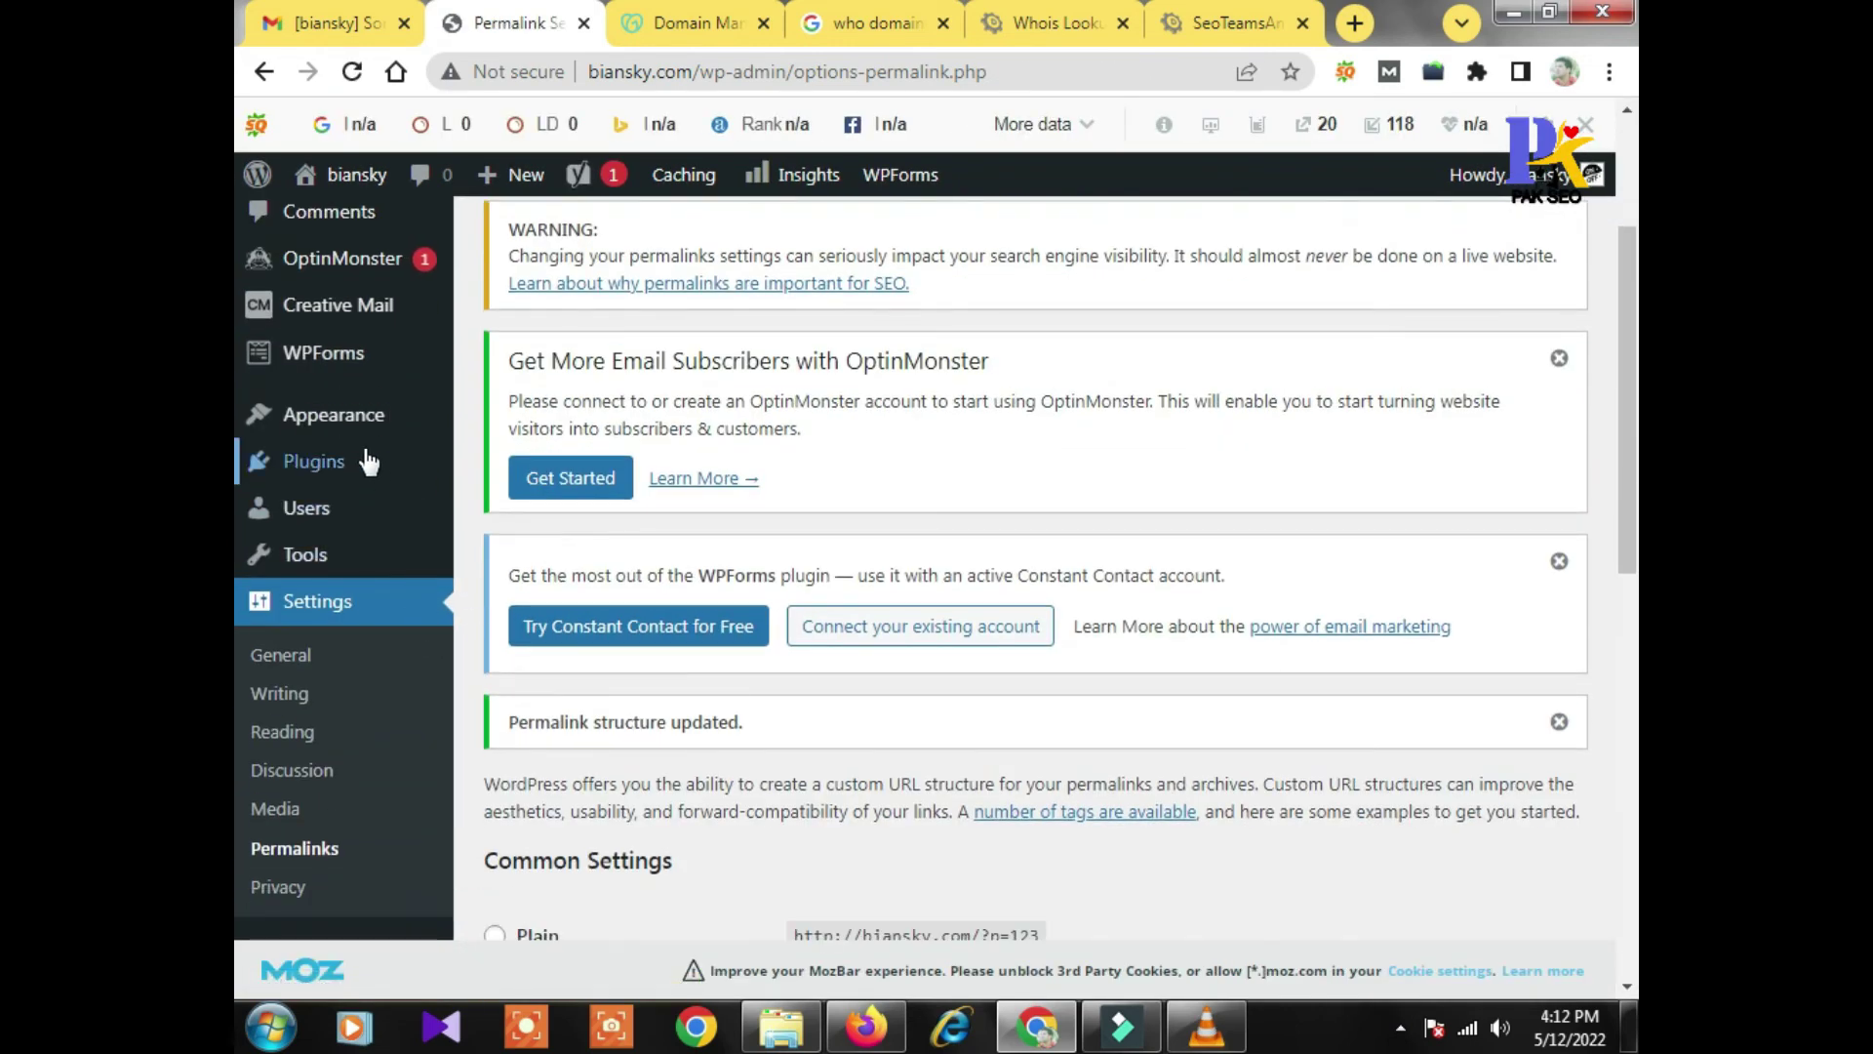
pyautogui.scroll(2, 368, 488)
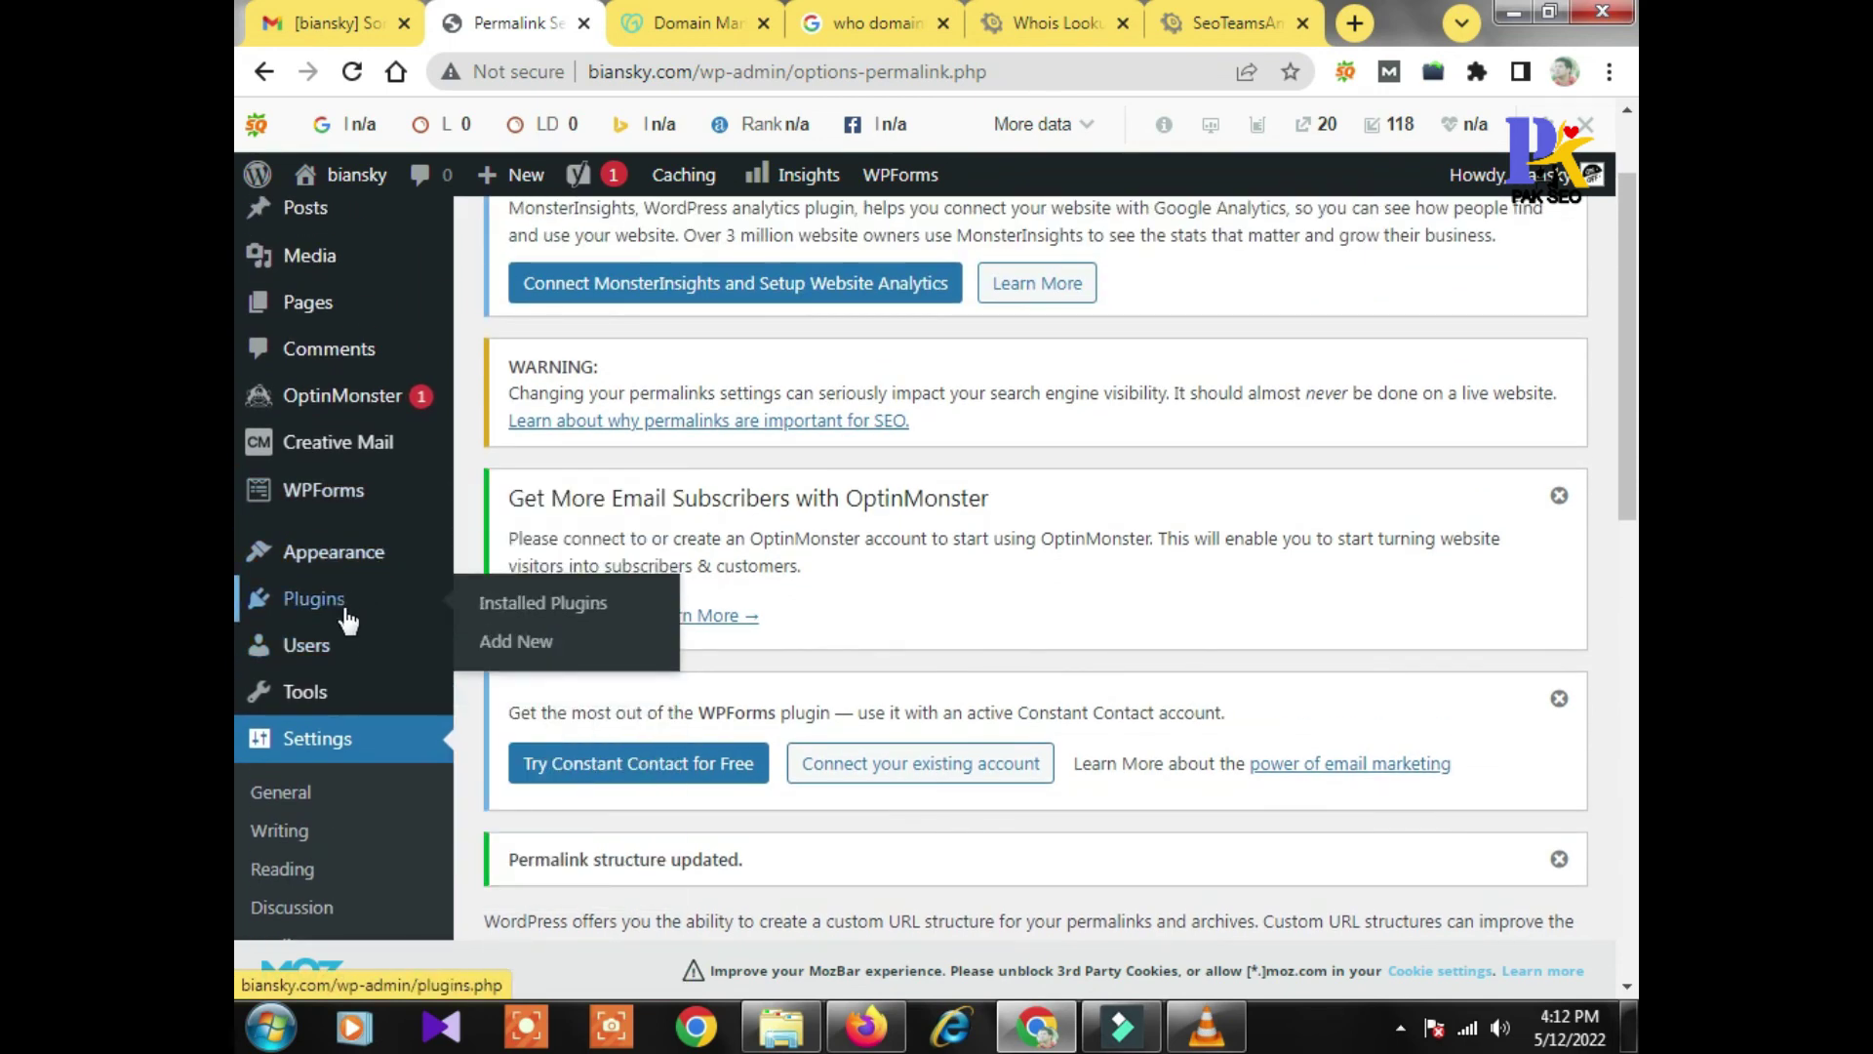
# Install and activate the Classic Editor plugin from Plugins > Add New
pyautogui.click(499, 643)
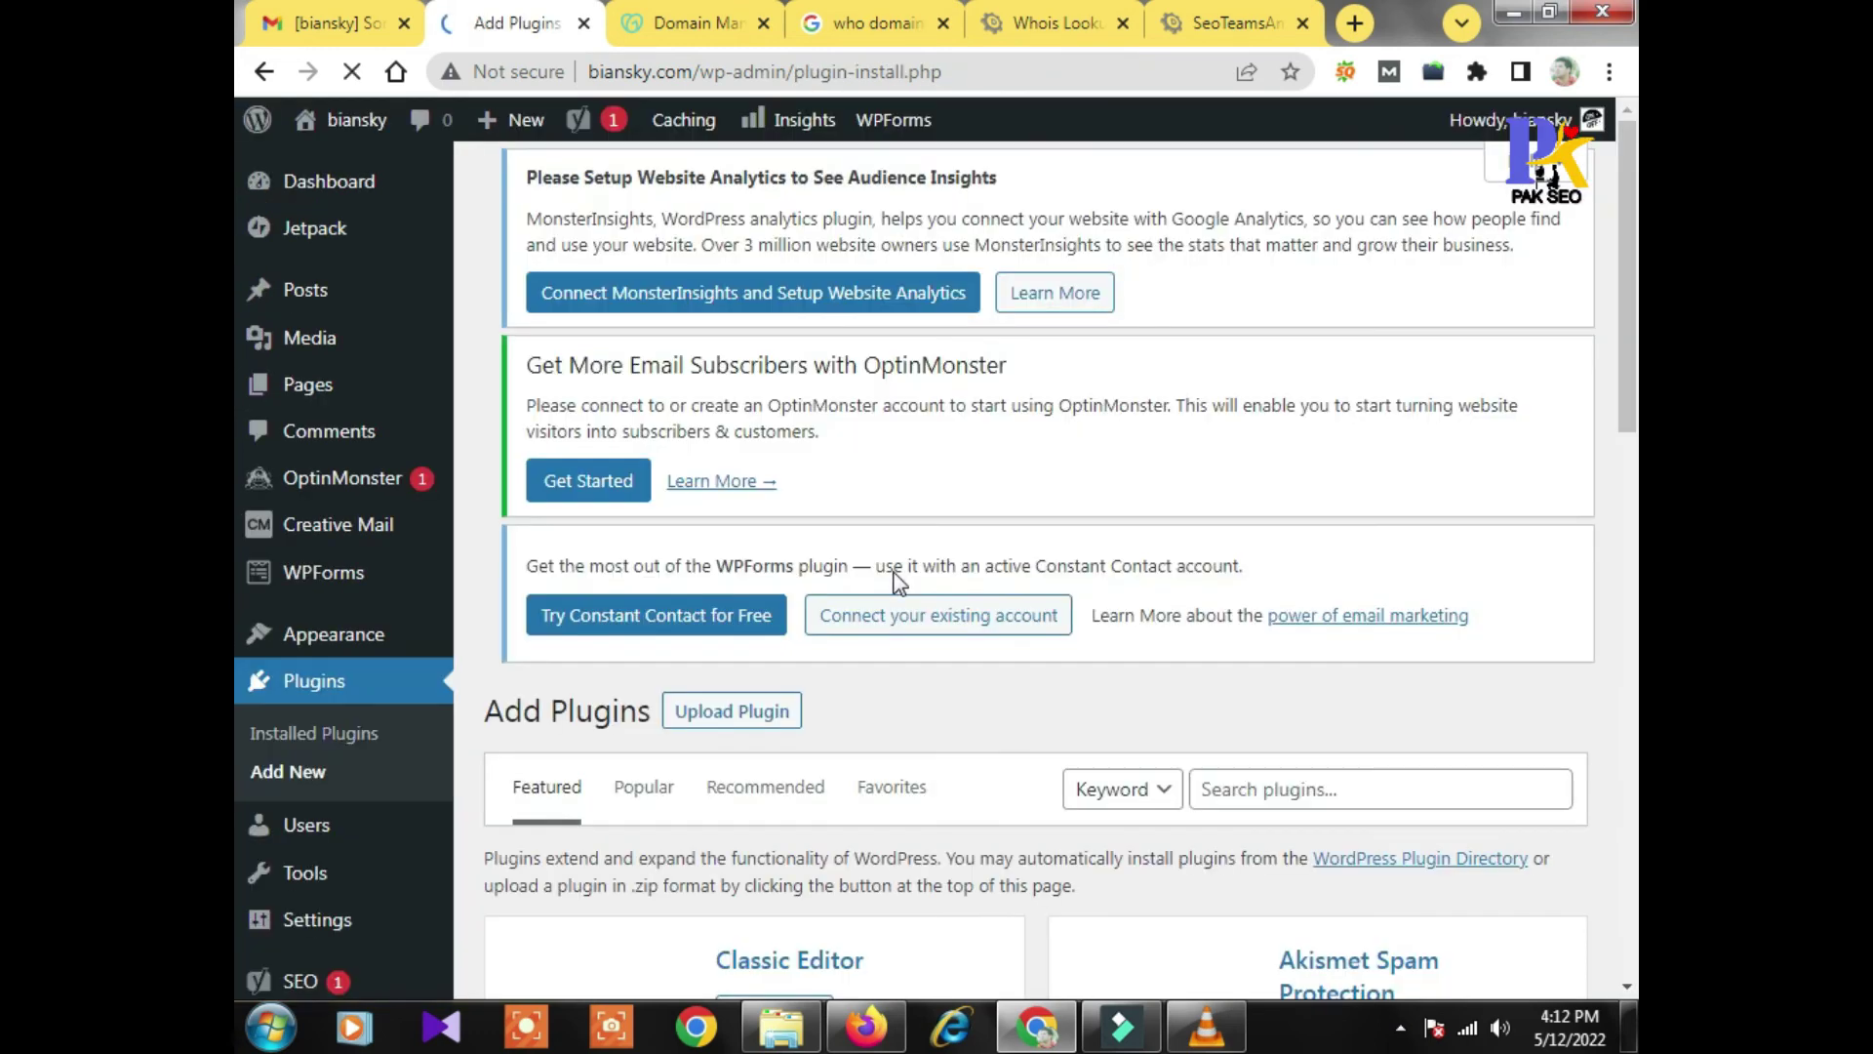
pyautogui.scroll(-4, 892, 581)
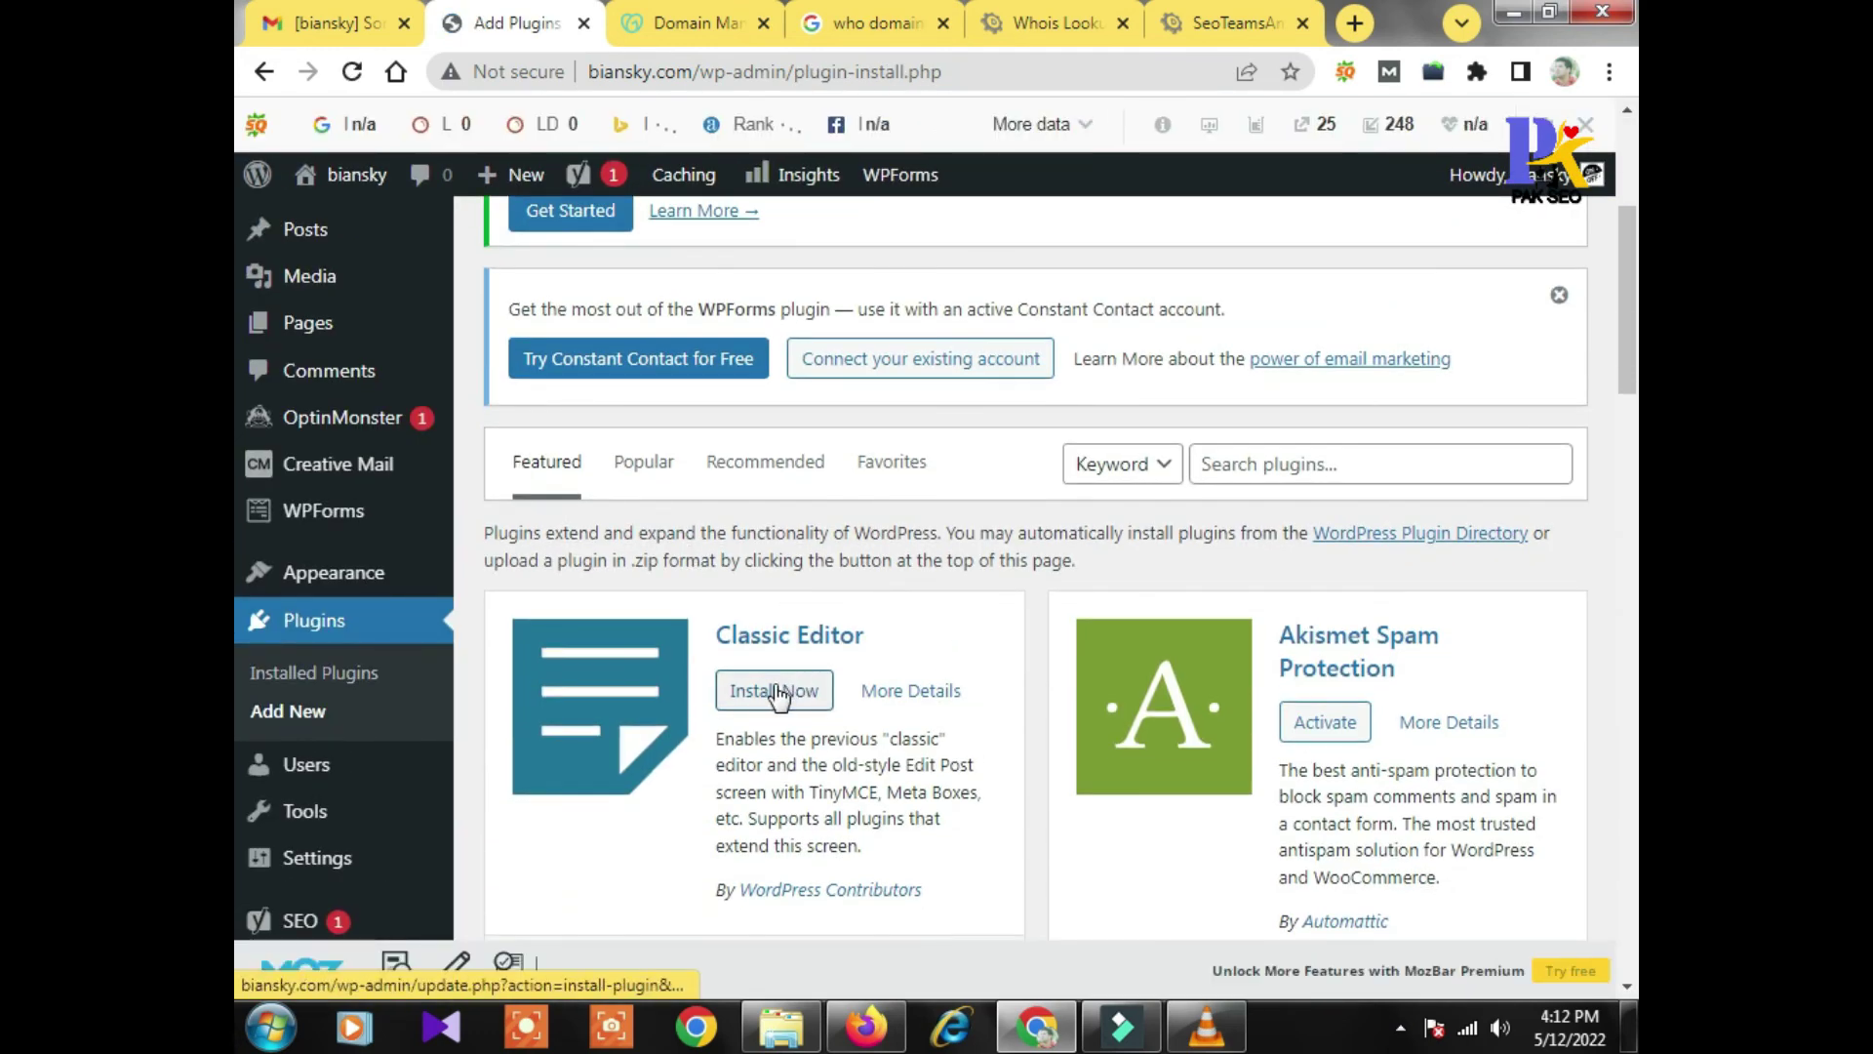
pyautogui.click(777, 693)
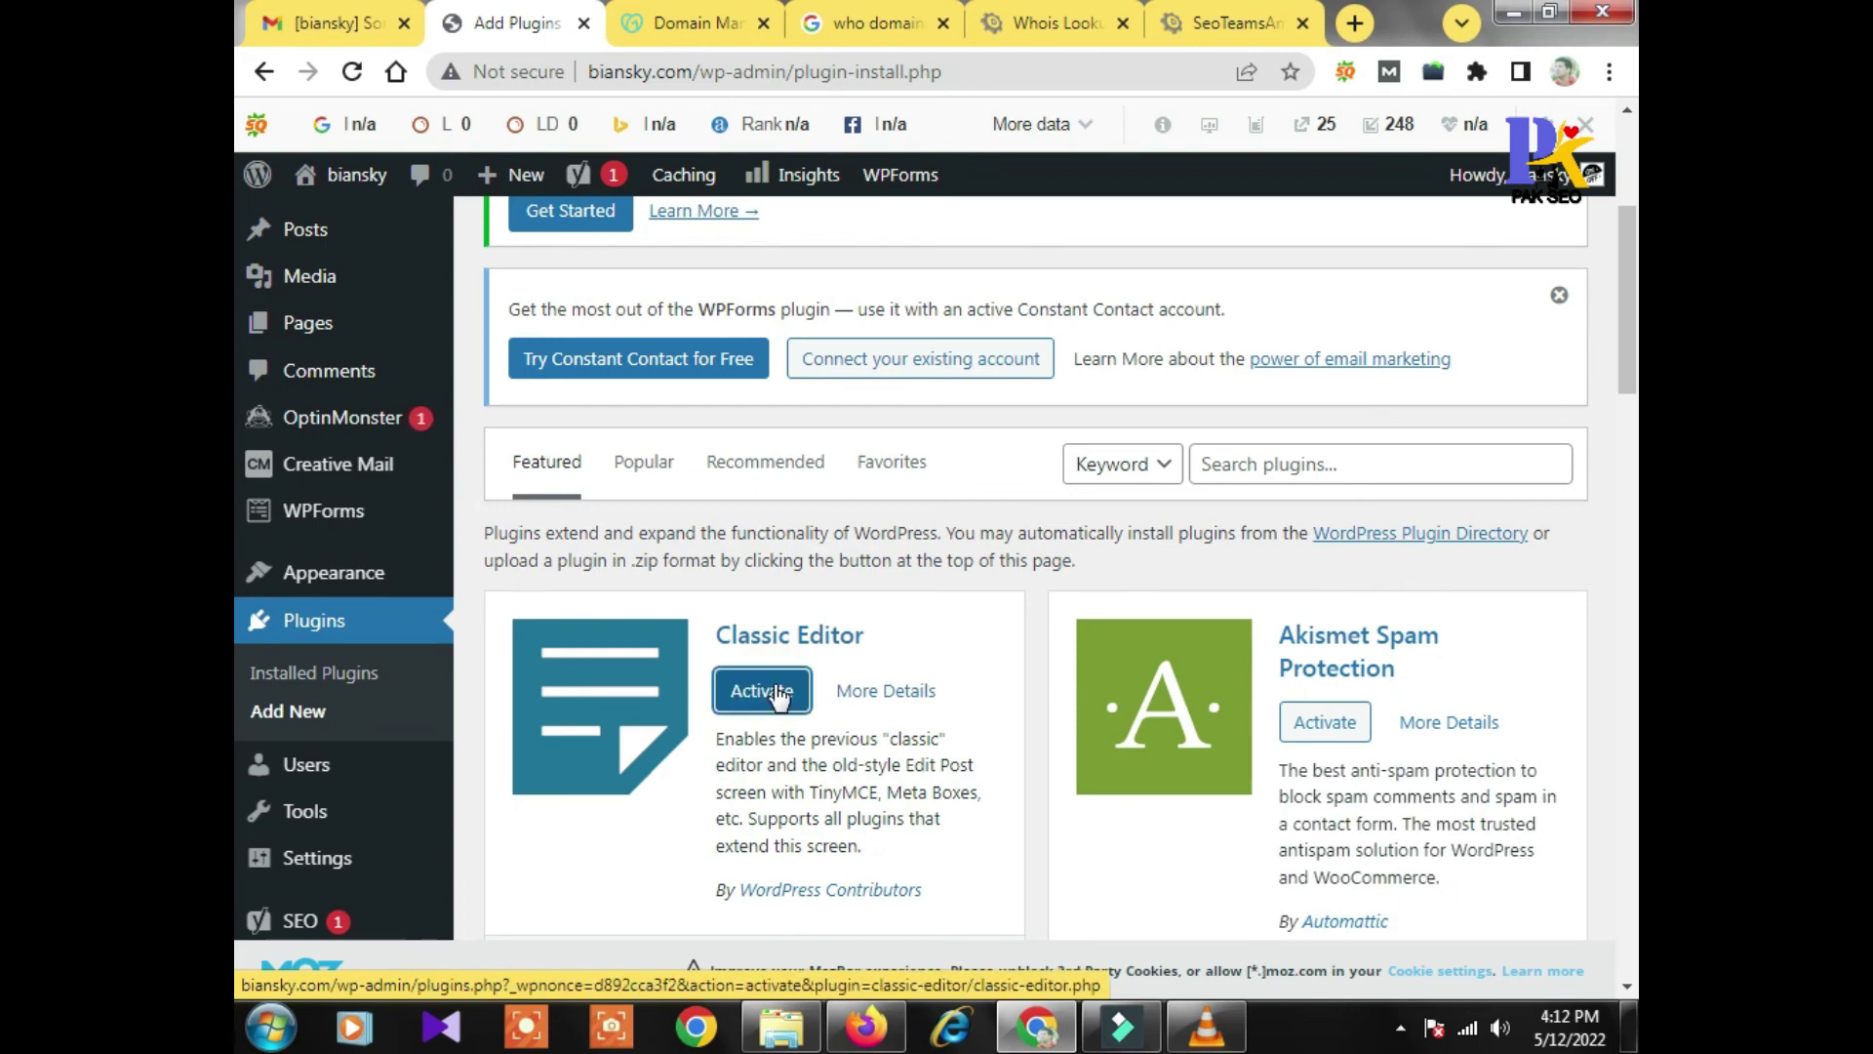
pyautogui.click(778, 693)
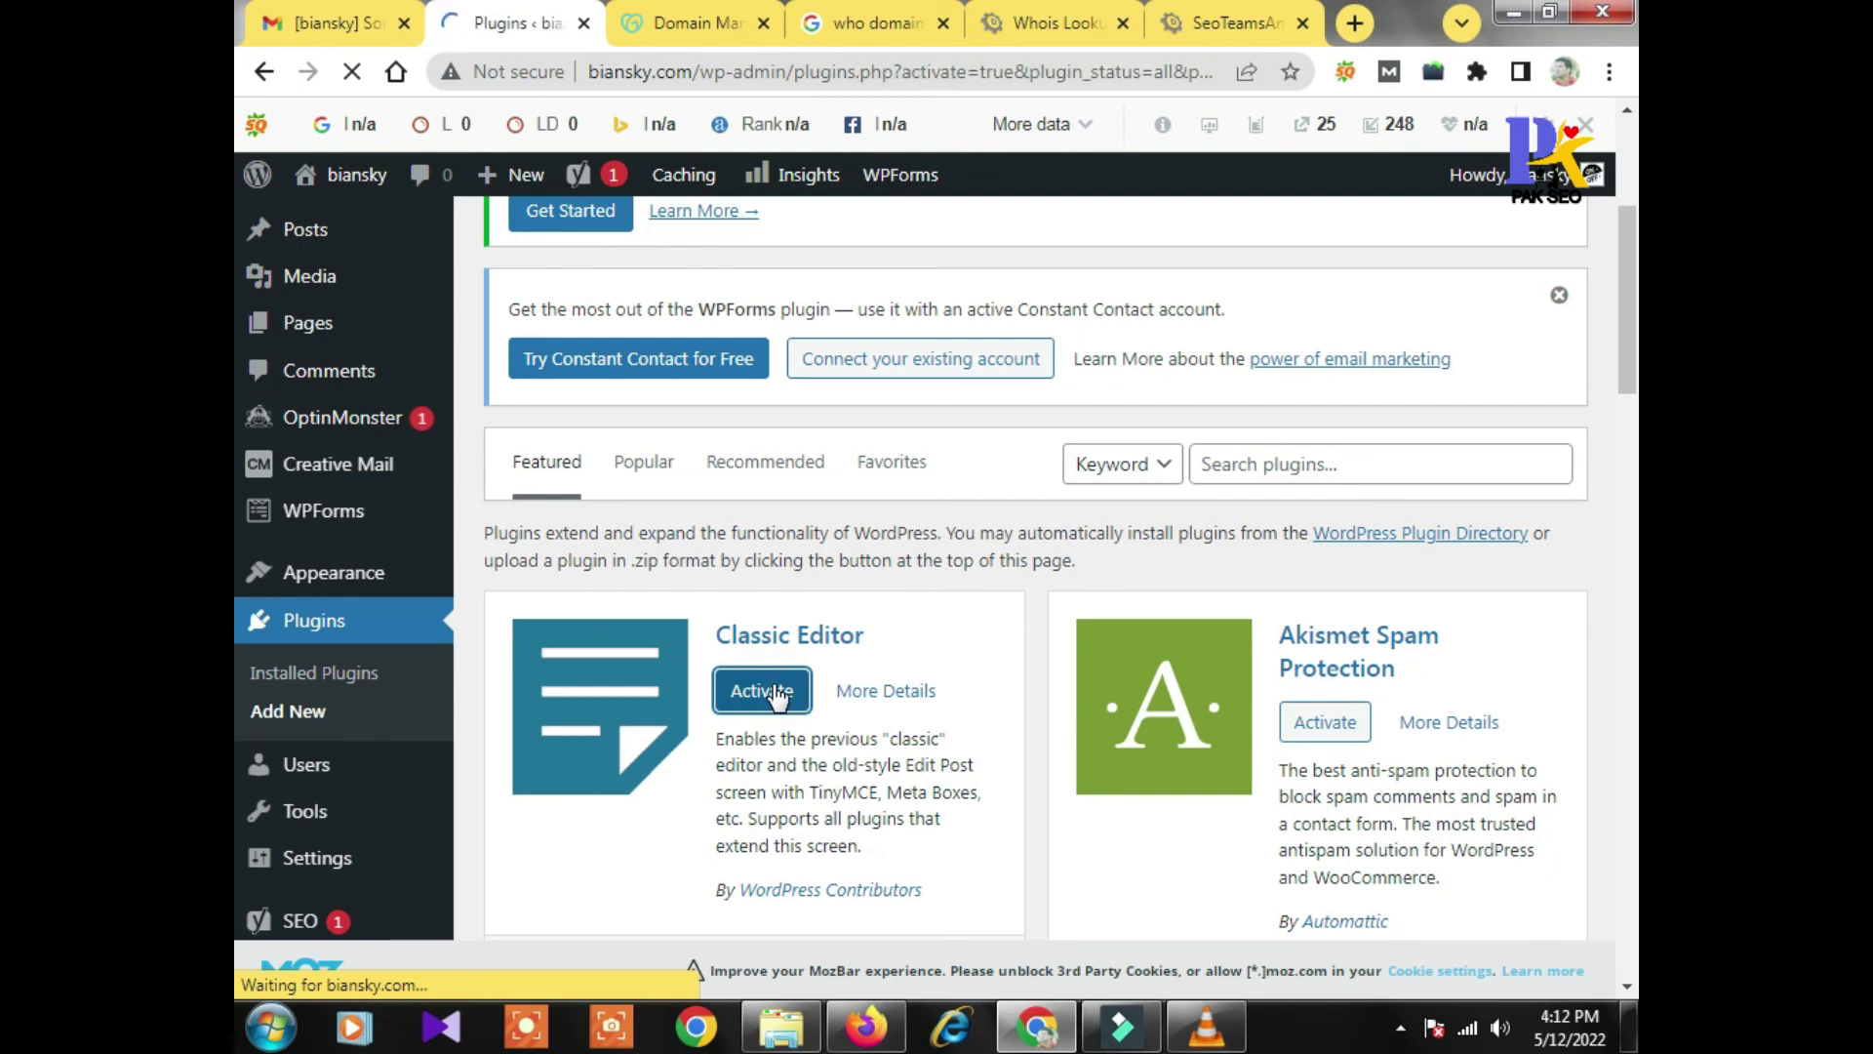
pyautogui.scroll(-4, 816, 690)
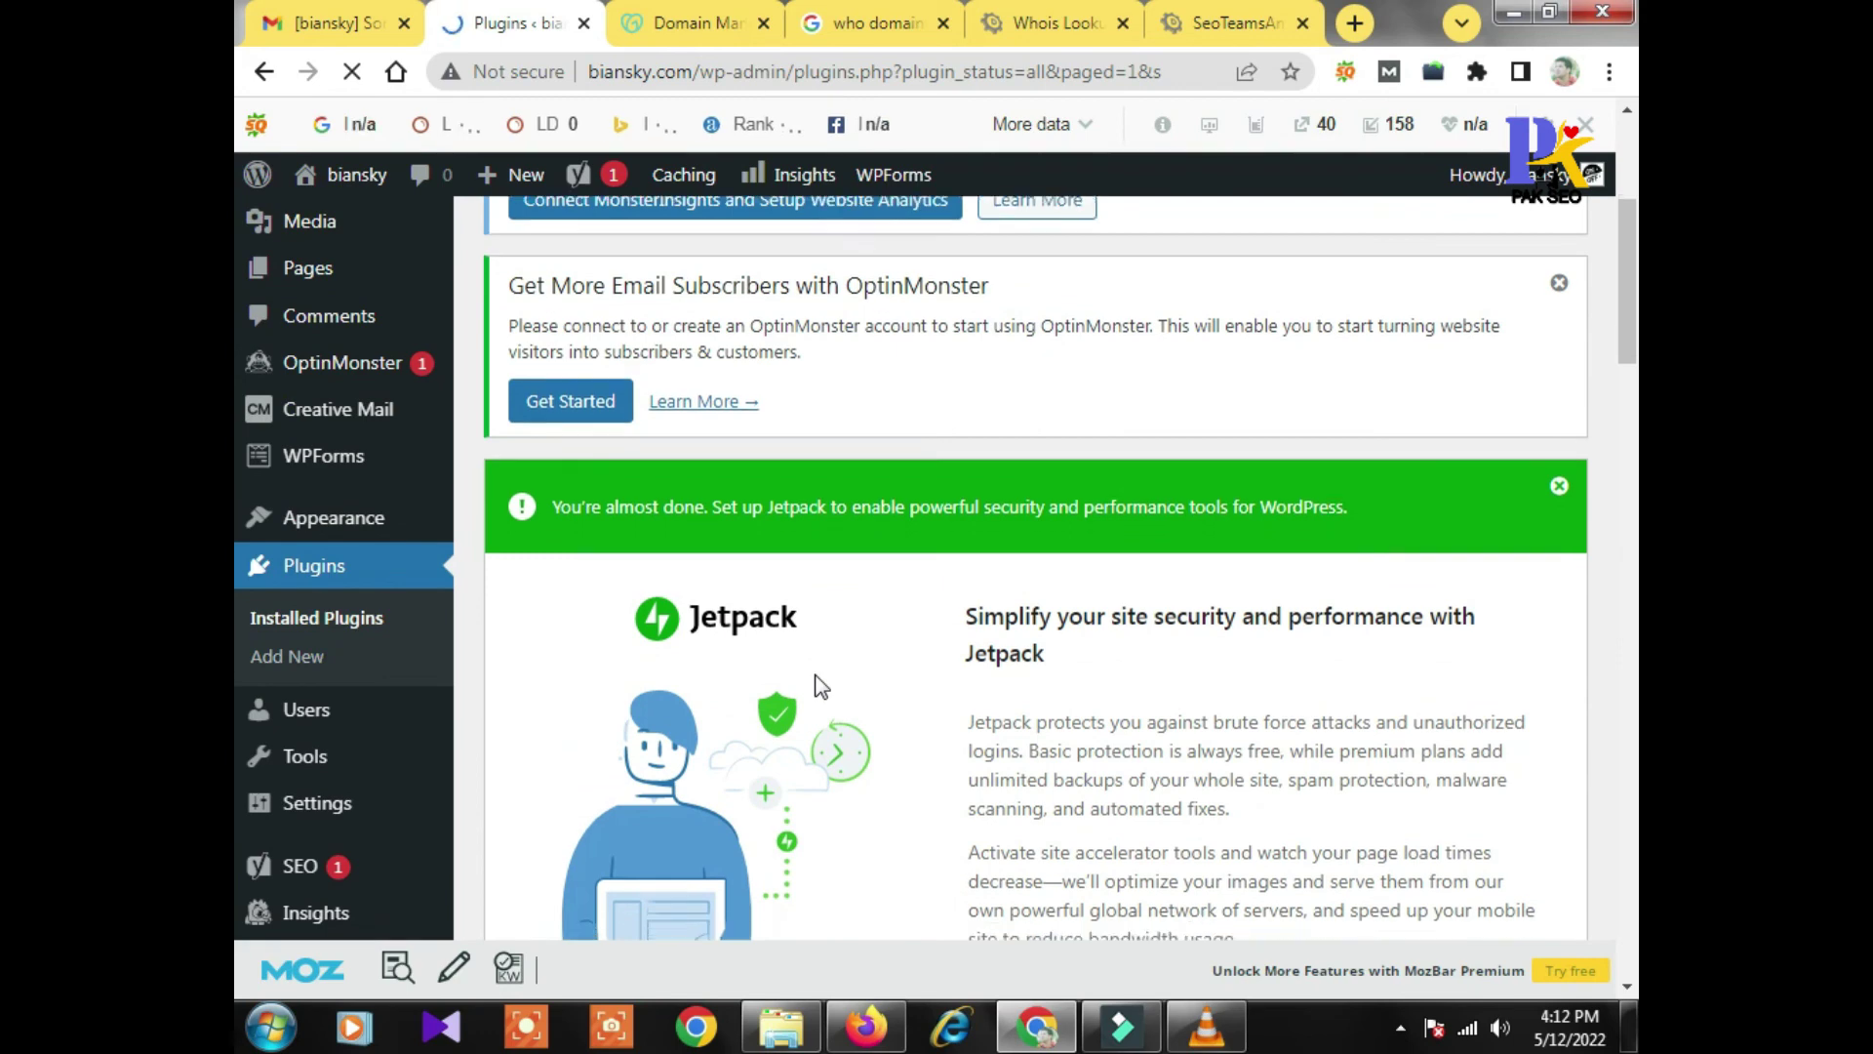
pyautogui.scroll(-3, 816, 683)
pyautogui.scroll(7, 816, 683)
pyautogui.moveTo(407, 332)
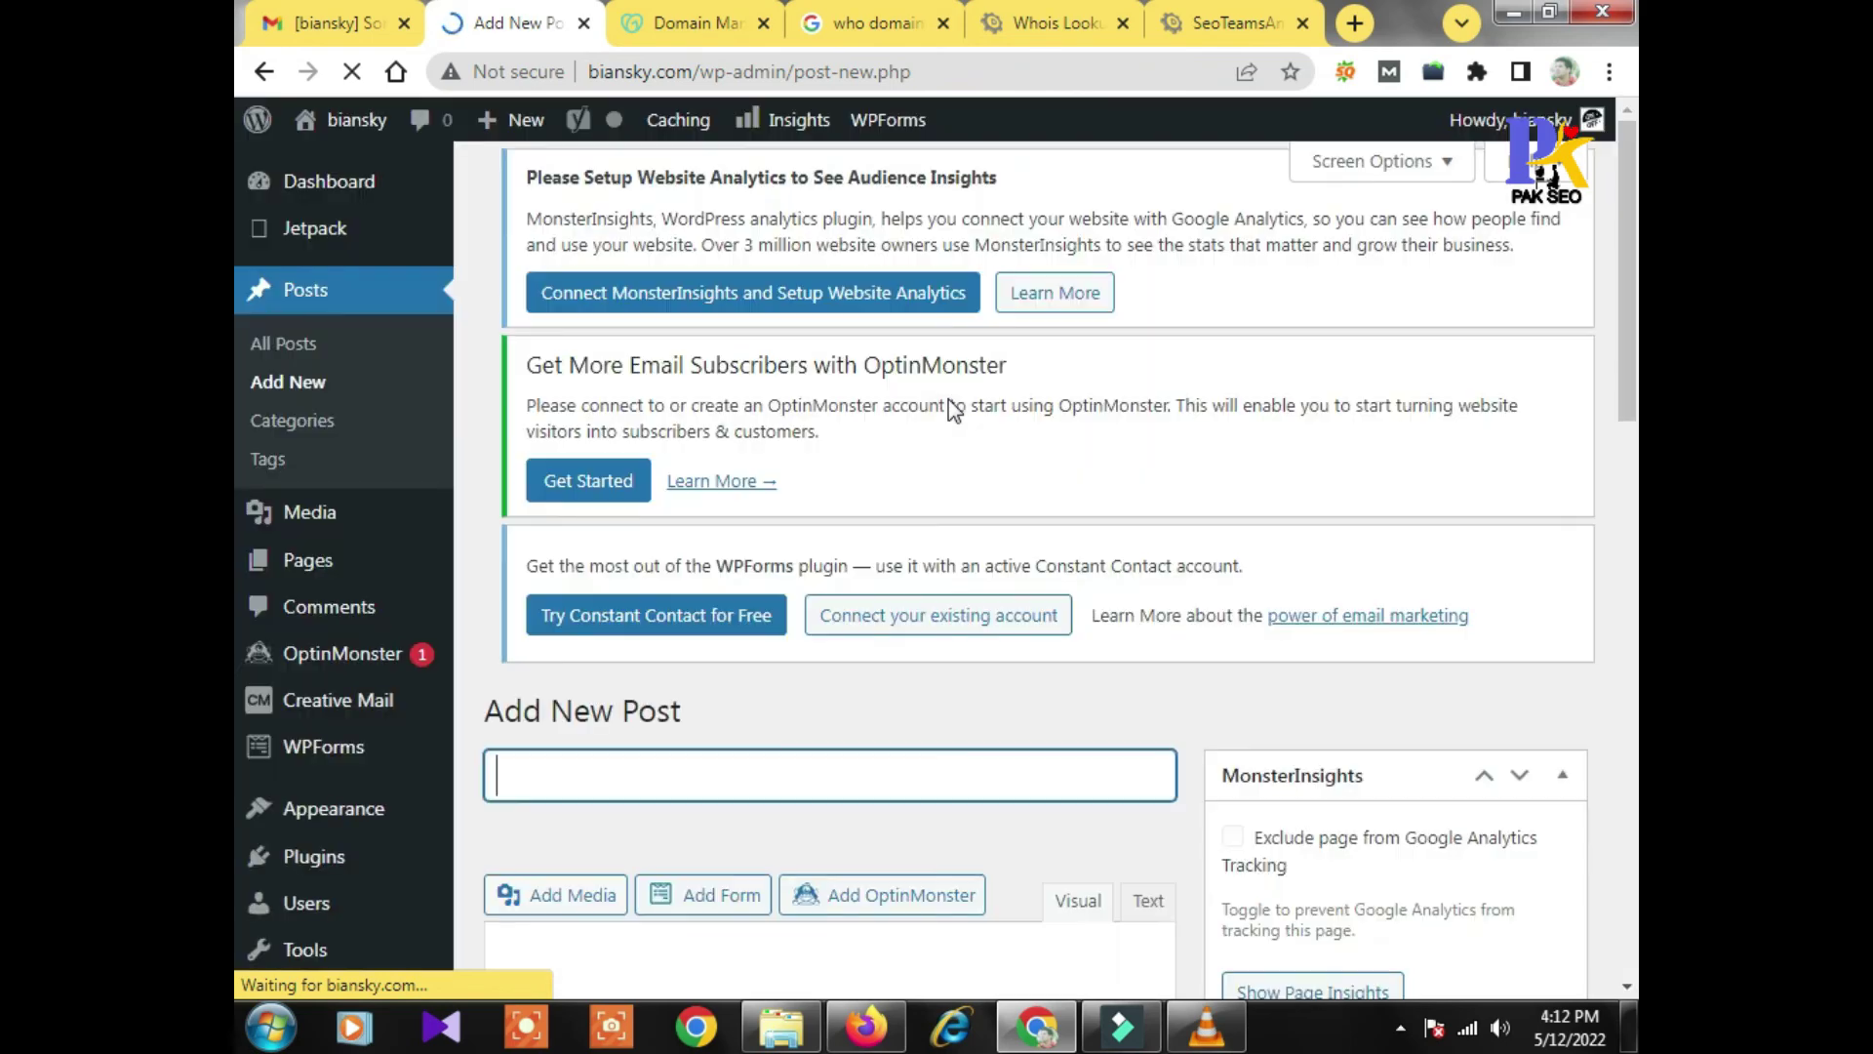
# Check the classic editor on the Add New Post screen, then log out of wp-admin
pyautogui.scroll(-3, 828, 439)
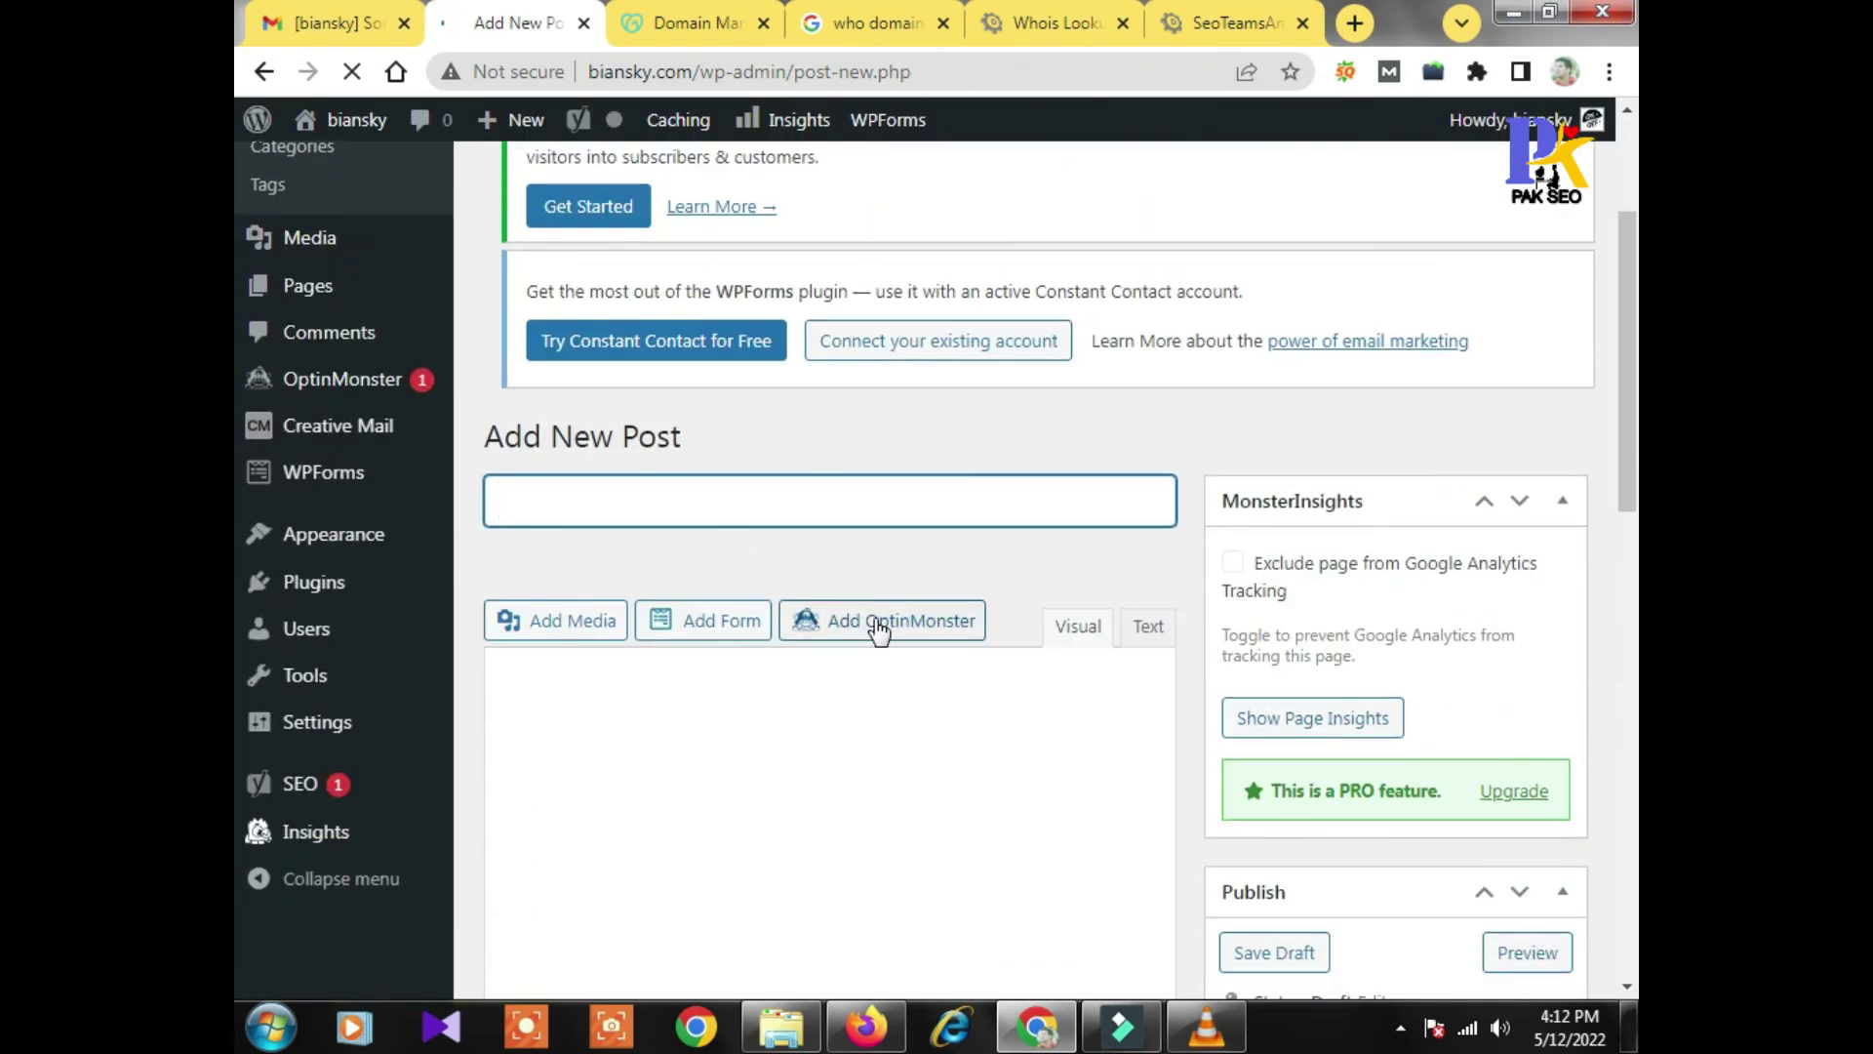
pyautogui.scroll(-6, 878, 631)
pyautogui.scroll(4, 878, 635)
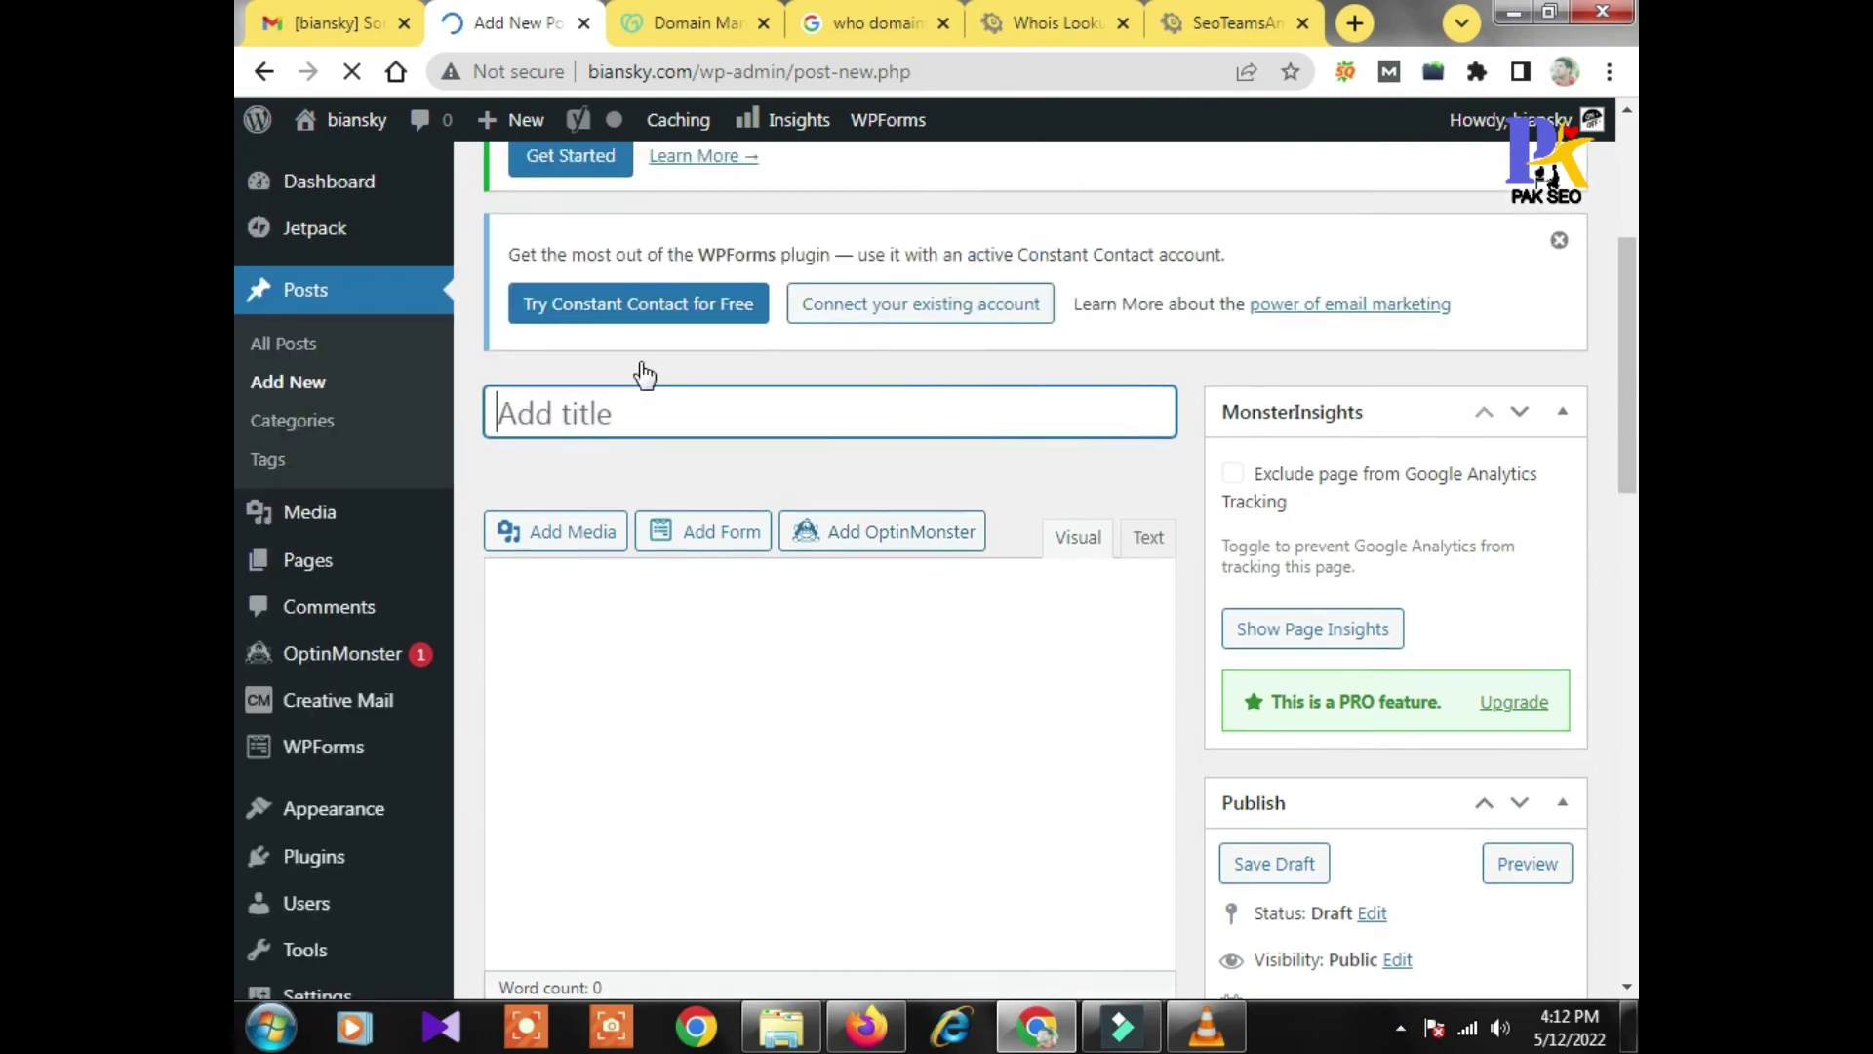
pyautogui.scroll(-2, 713, 498)
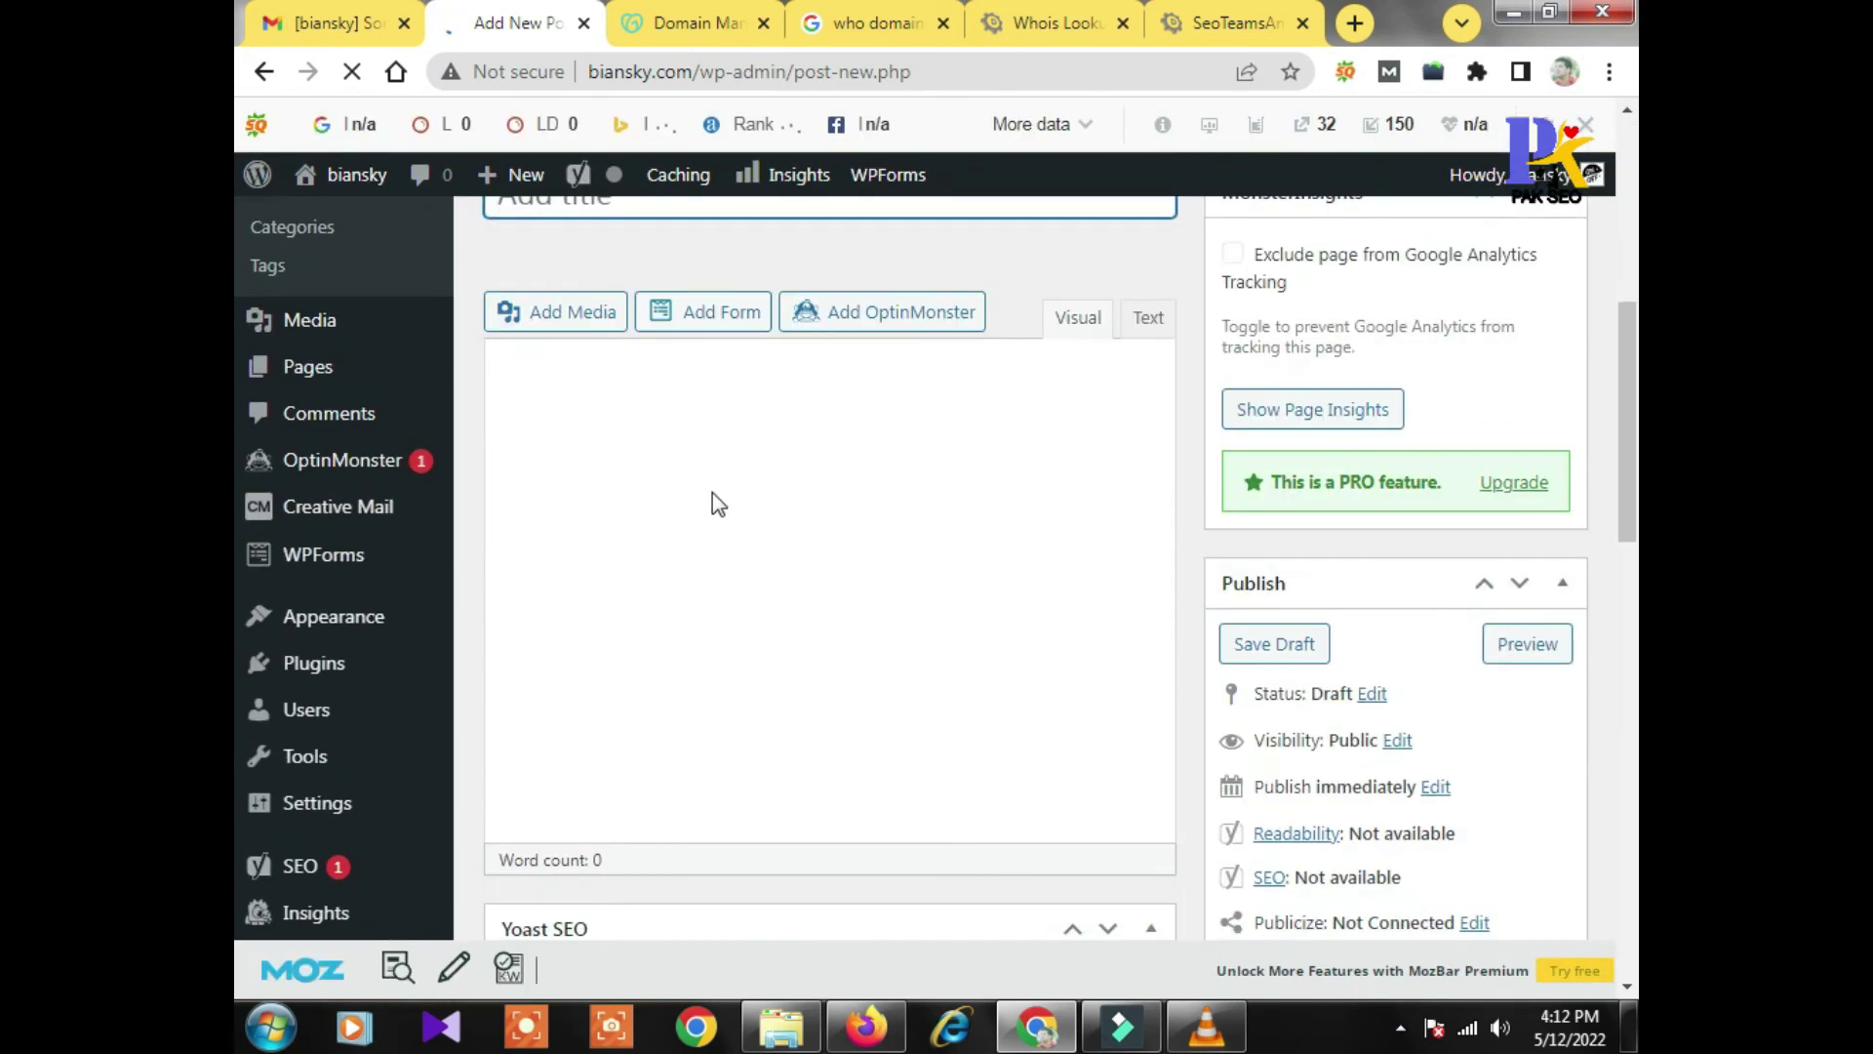
pyautogui.scroll(-1, 951, 564)
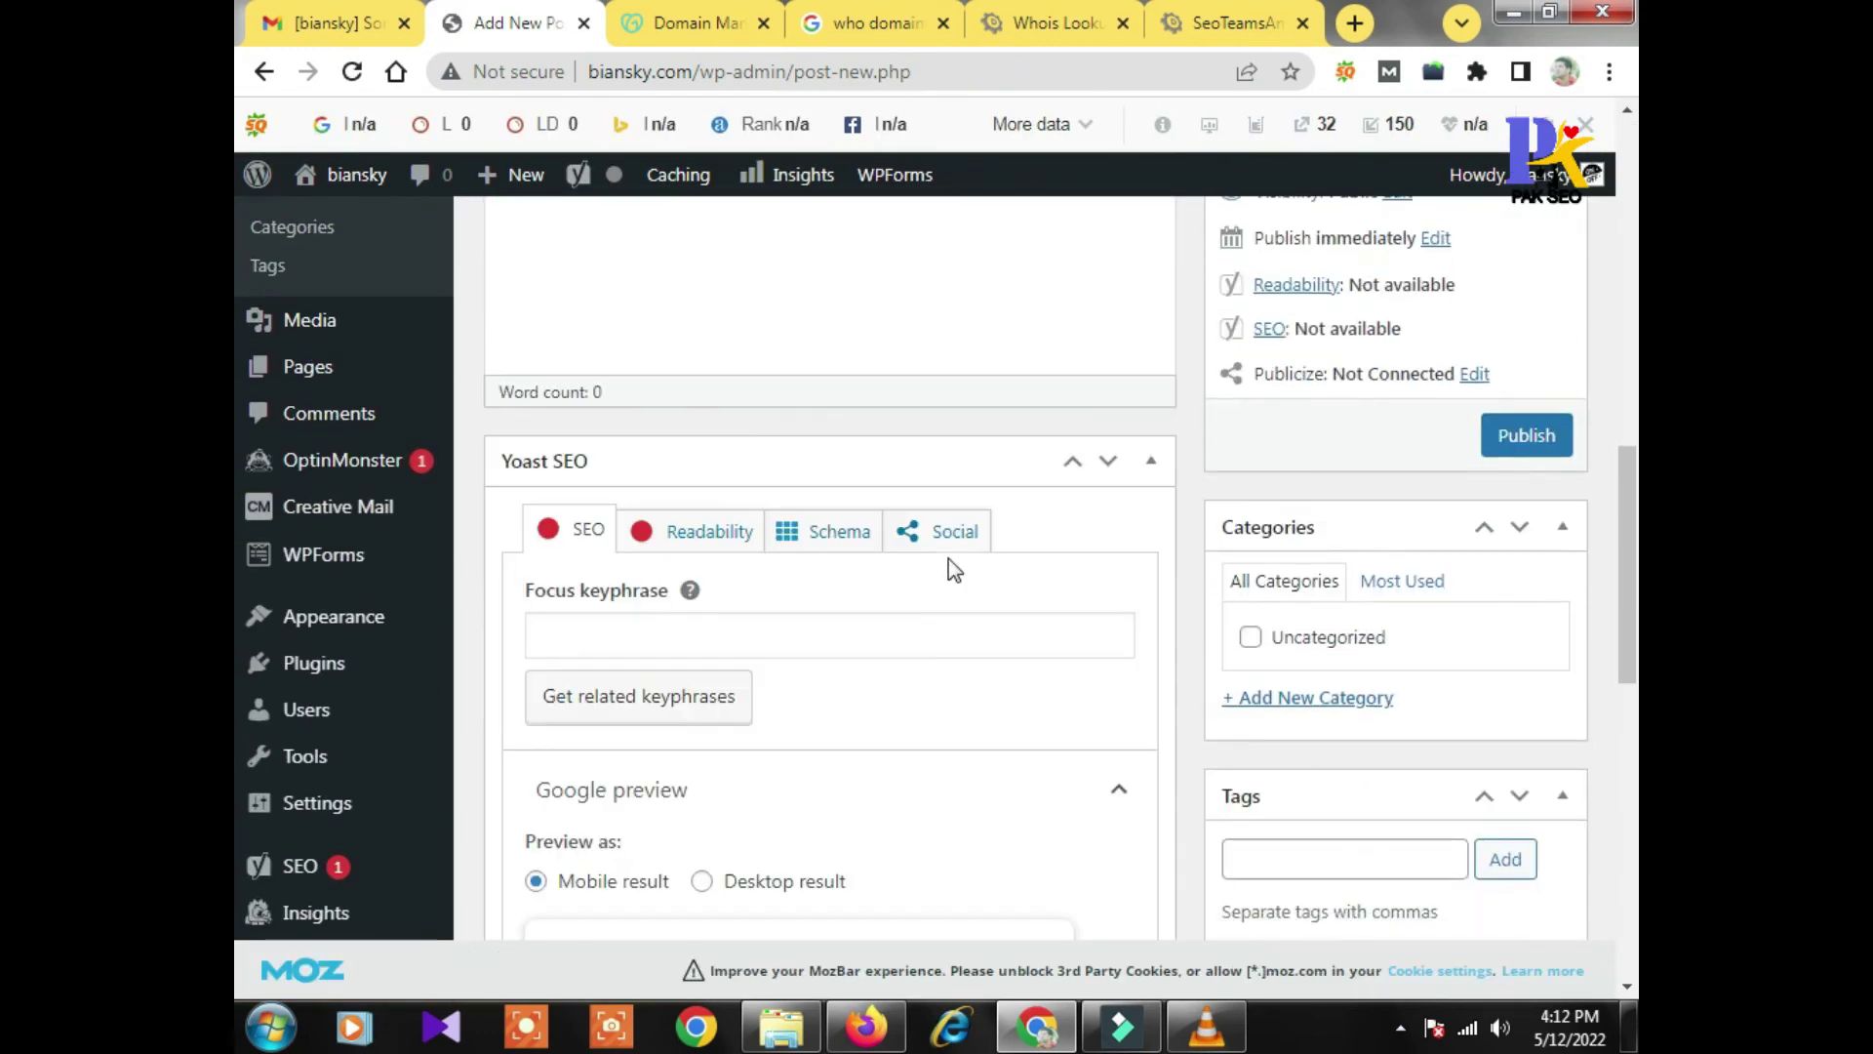
pyautogui.scroll(2, 1415, 634)
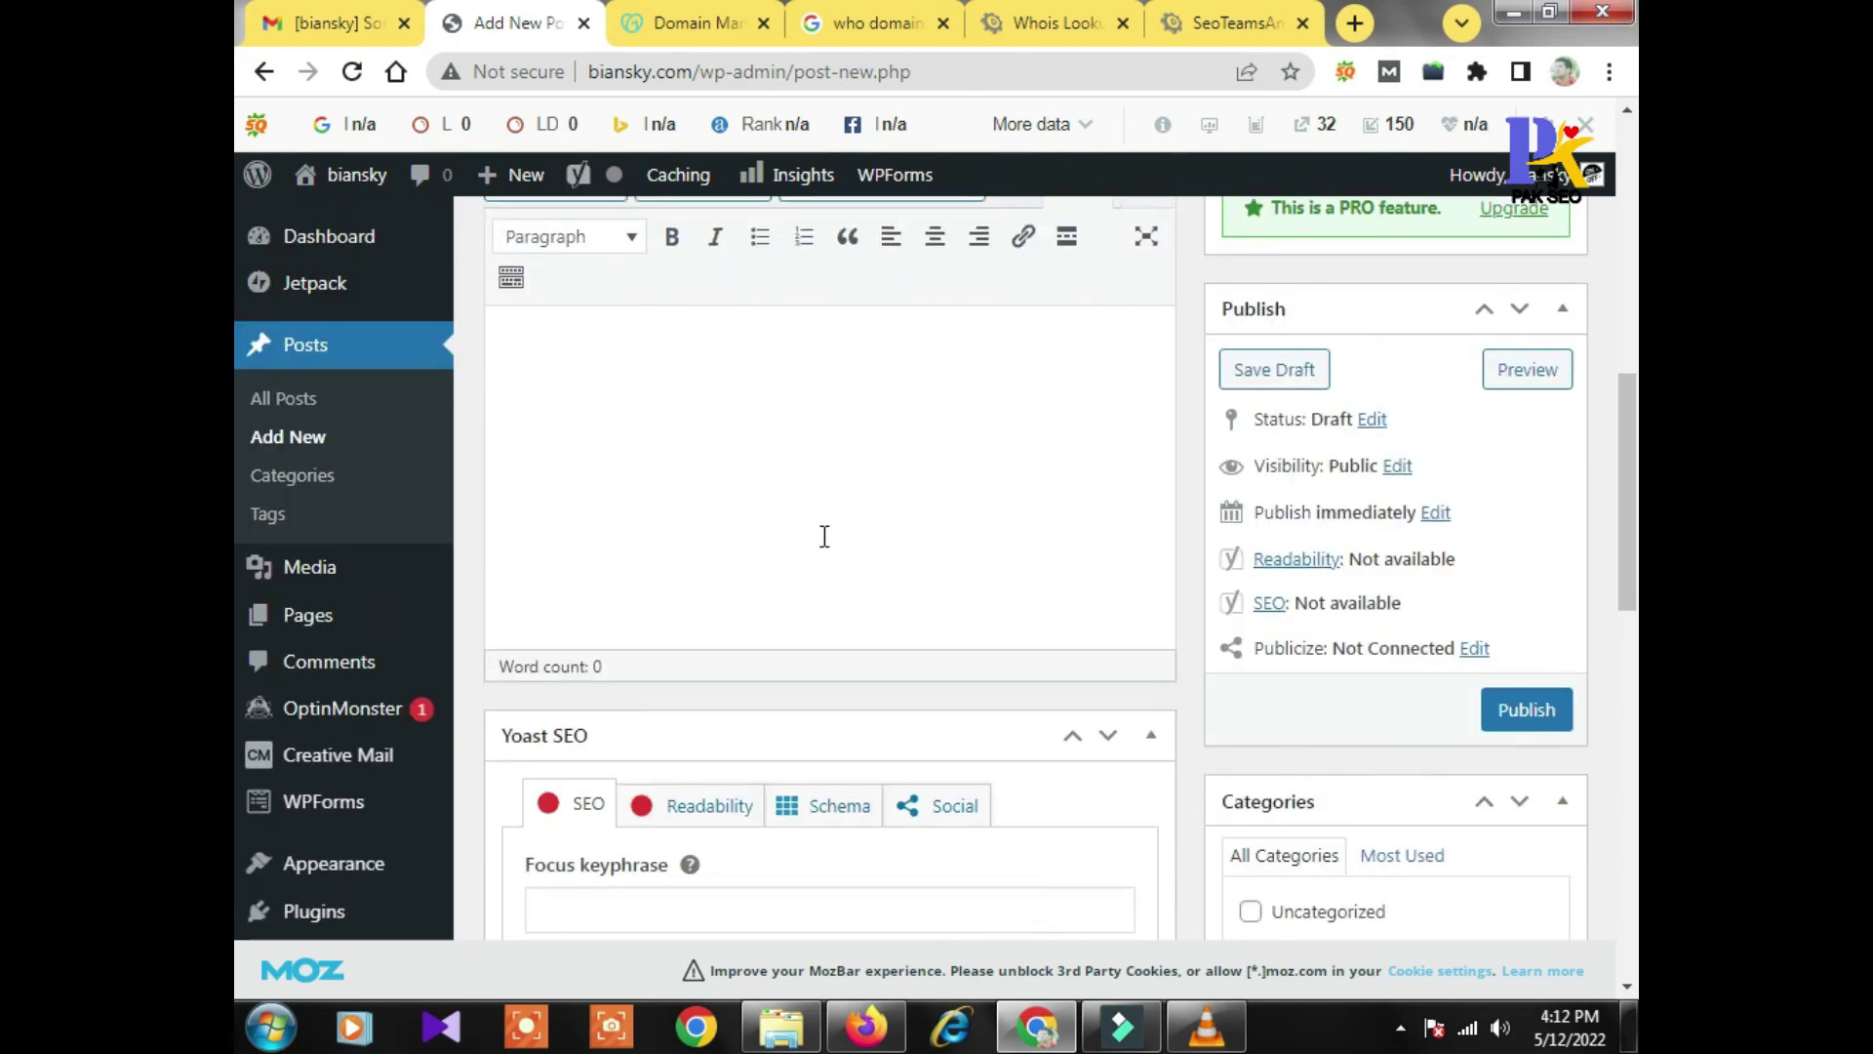
pyautogui.scroll(-5, 824, 537)
pyautogui.scroll(10, 878, 543)
pyautogui.scroll(3, 885, 554)
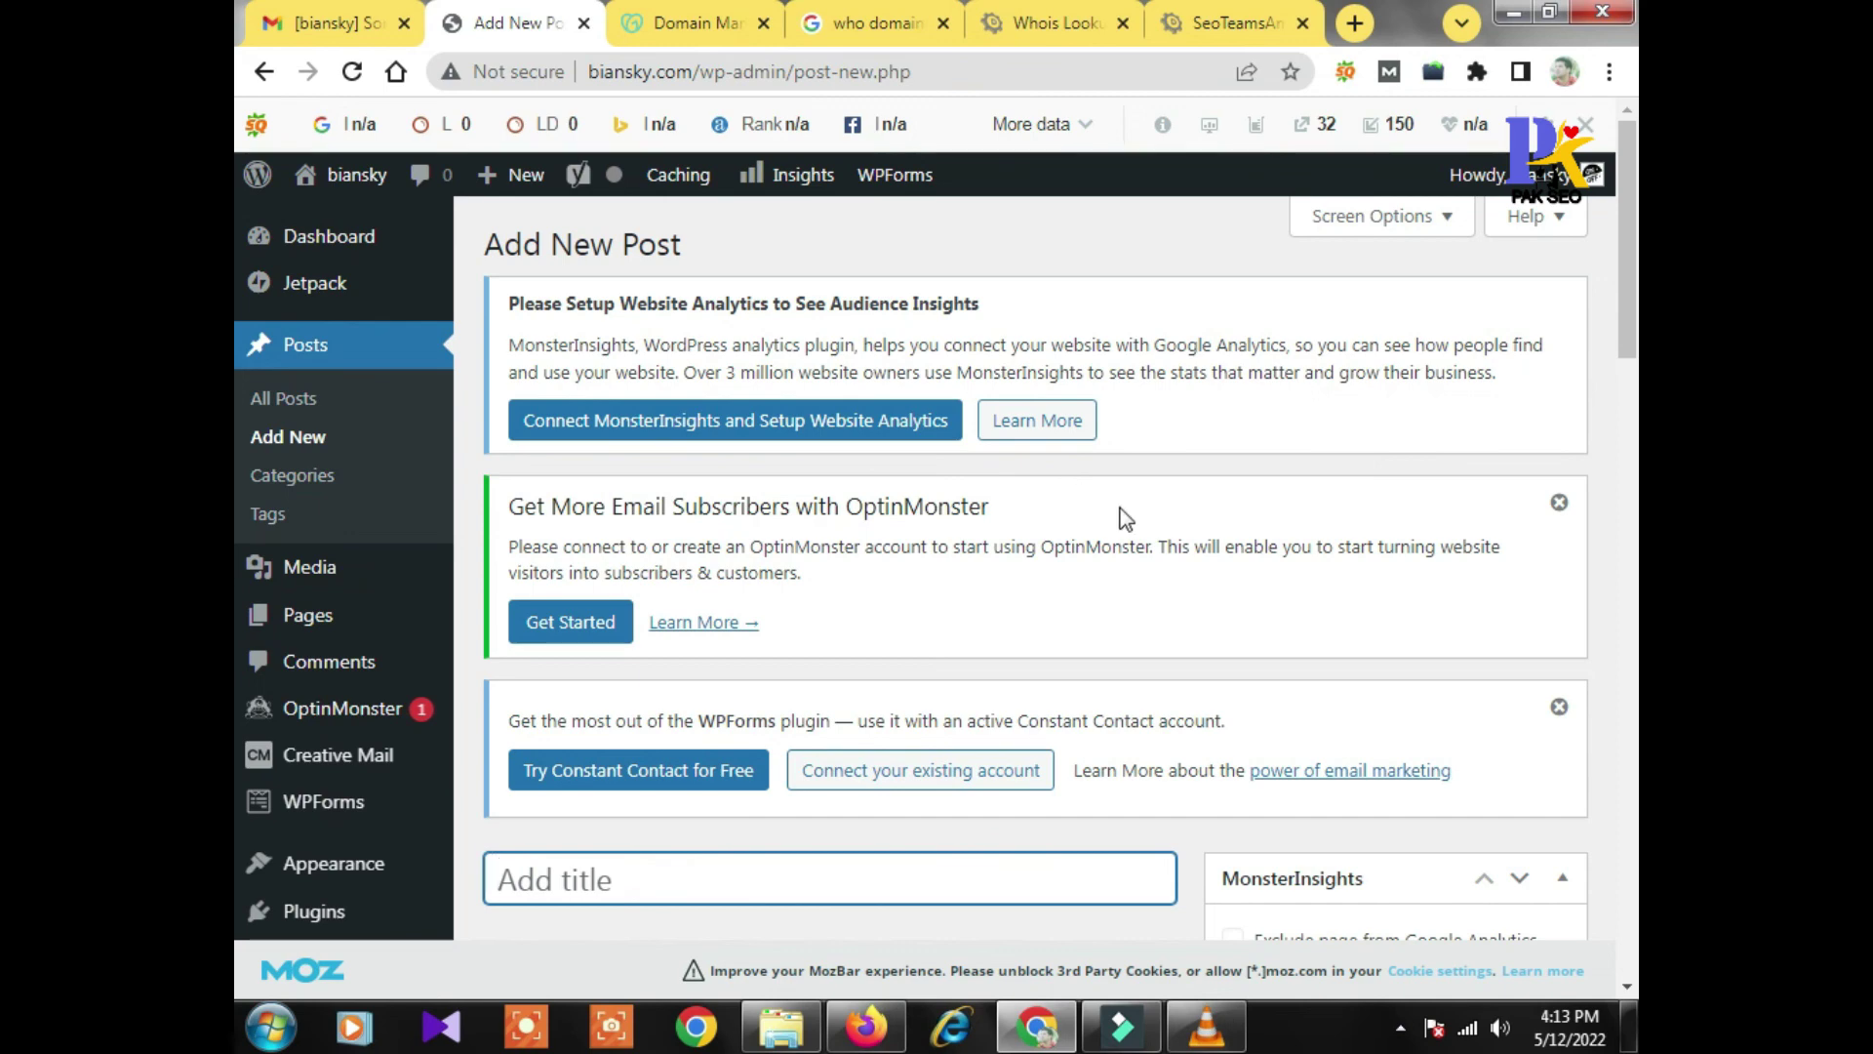
pyautogui.moveTo(1505, 186)
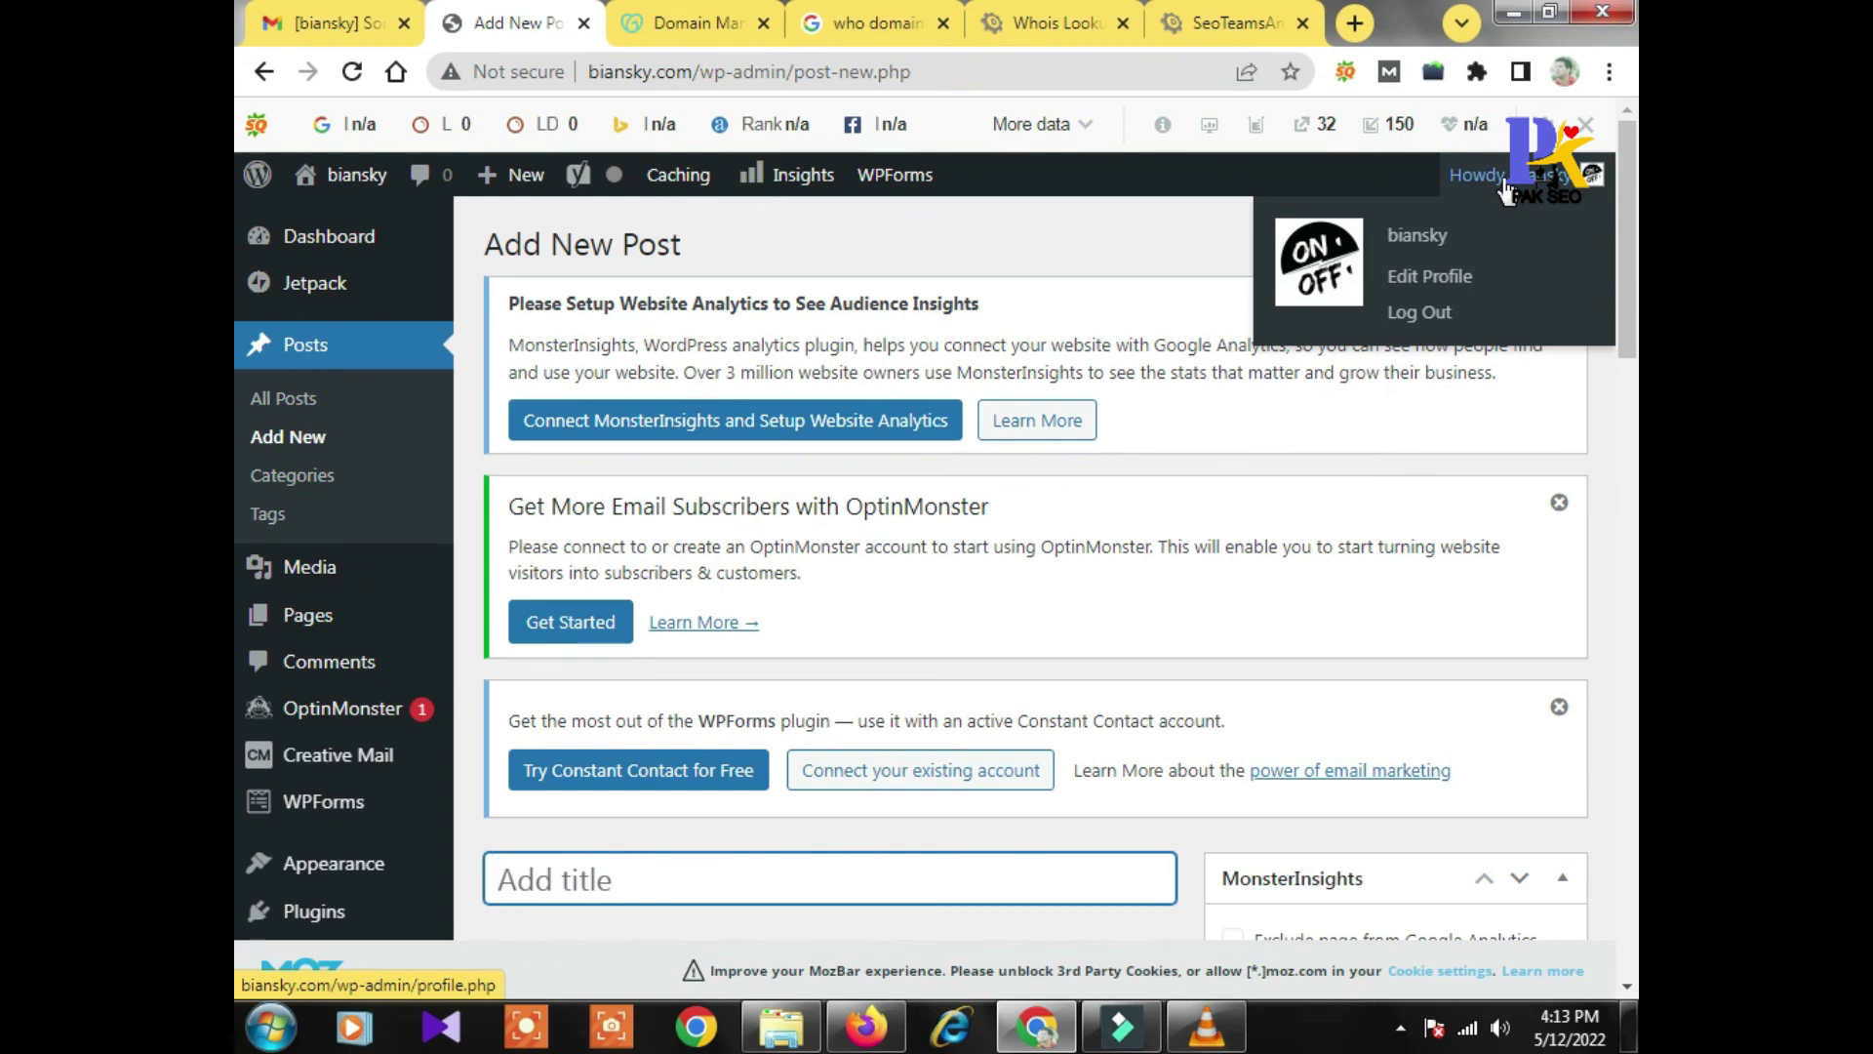
pyautogui.click(1415, 310)
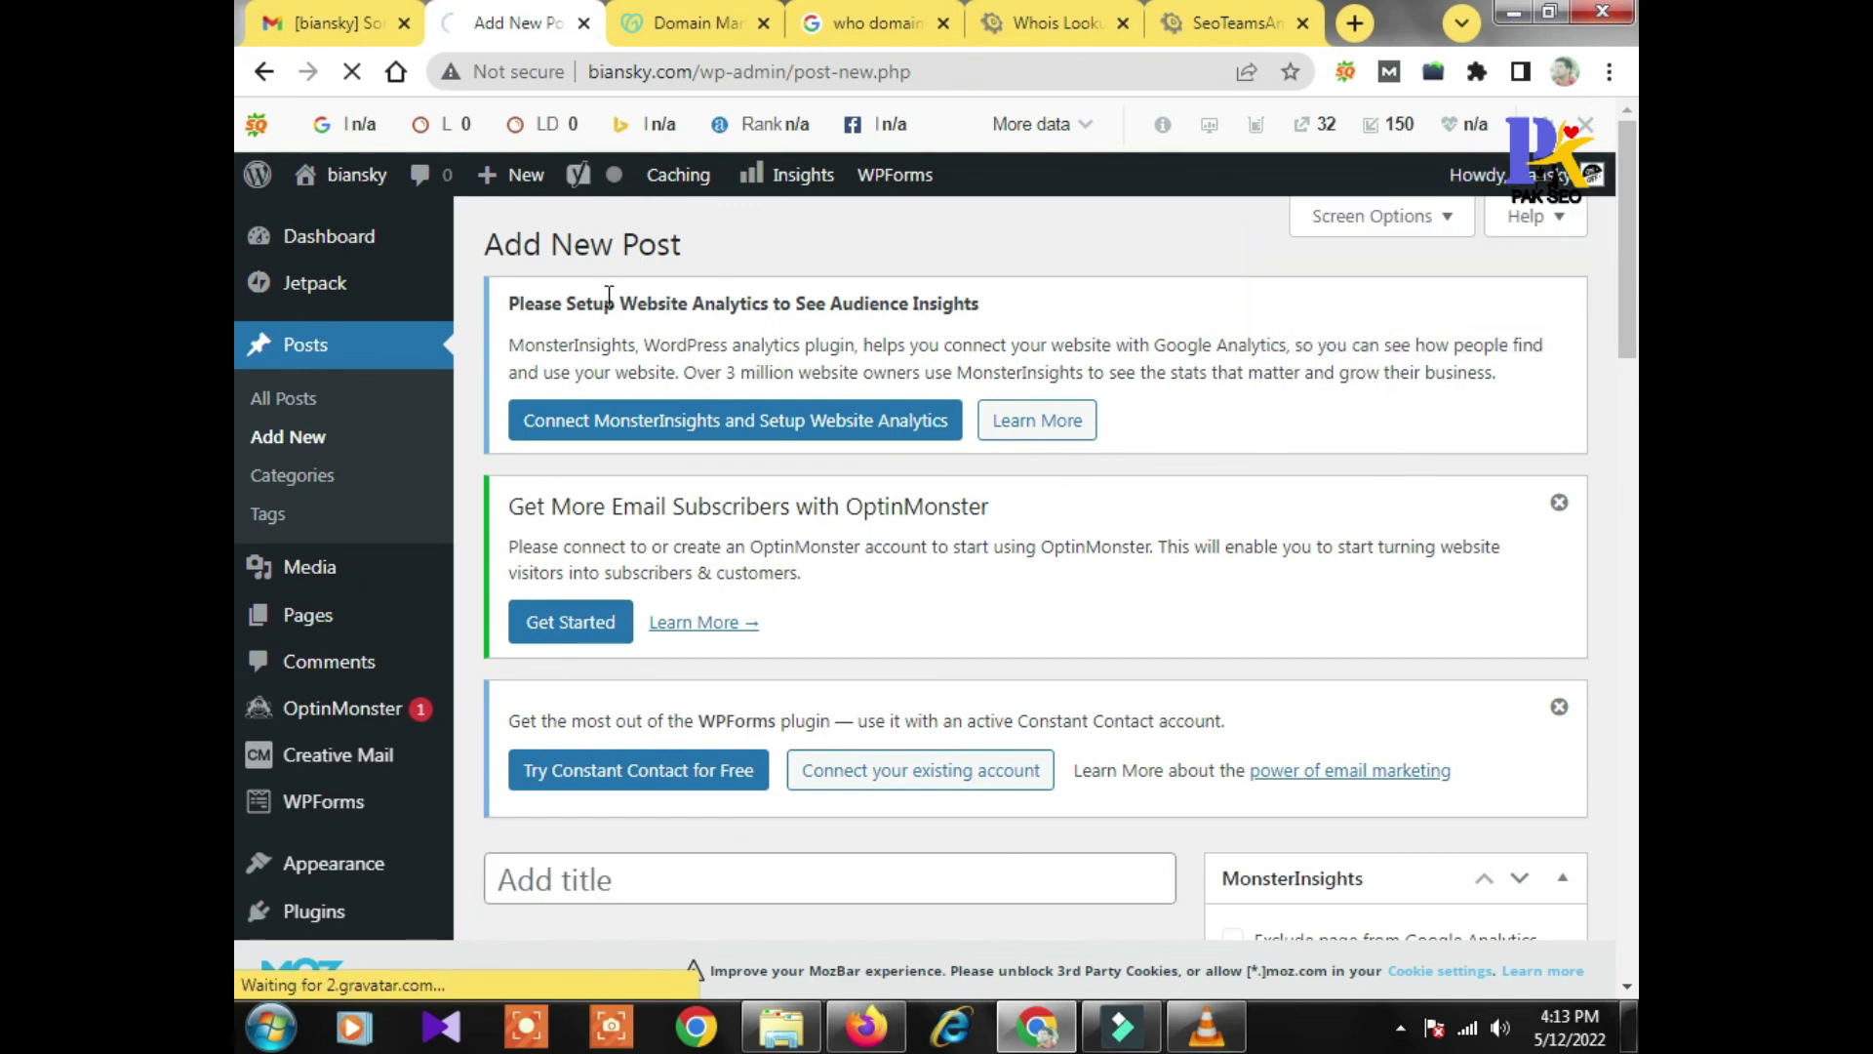